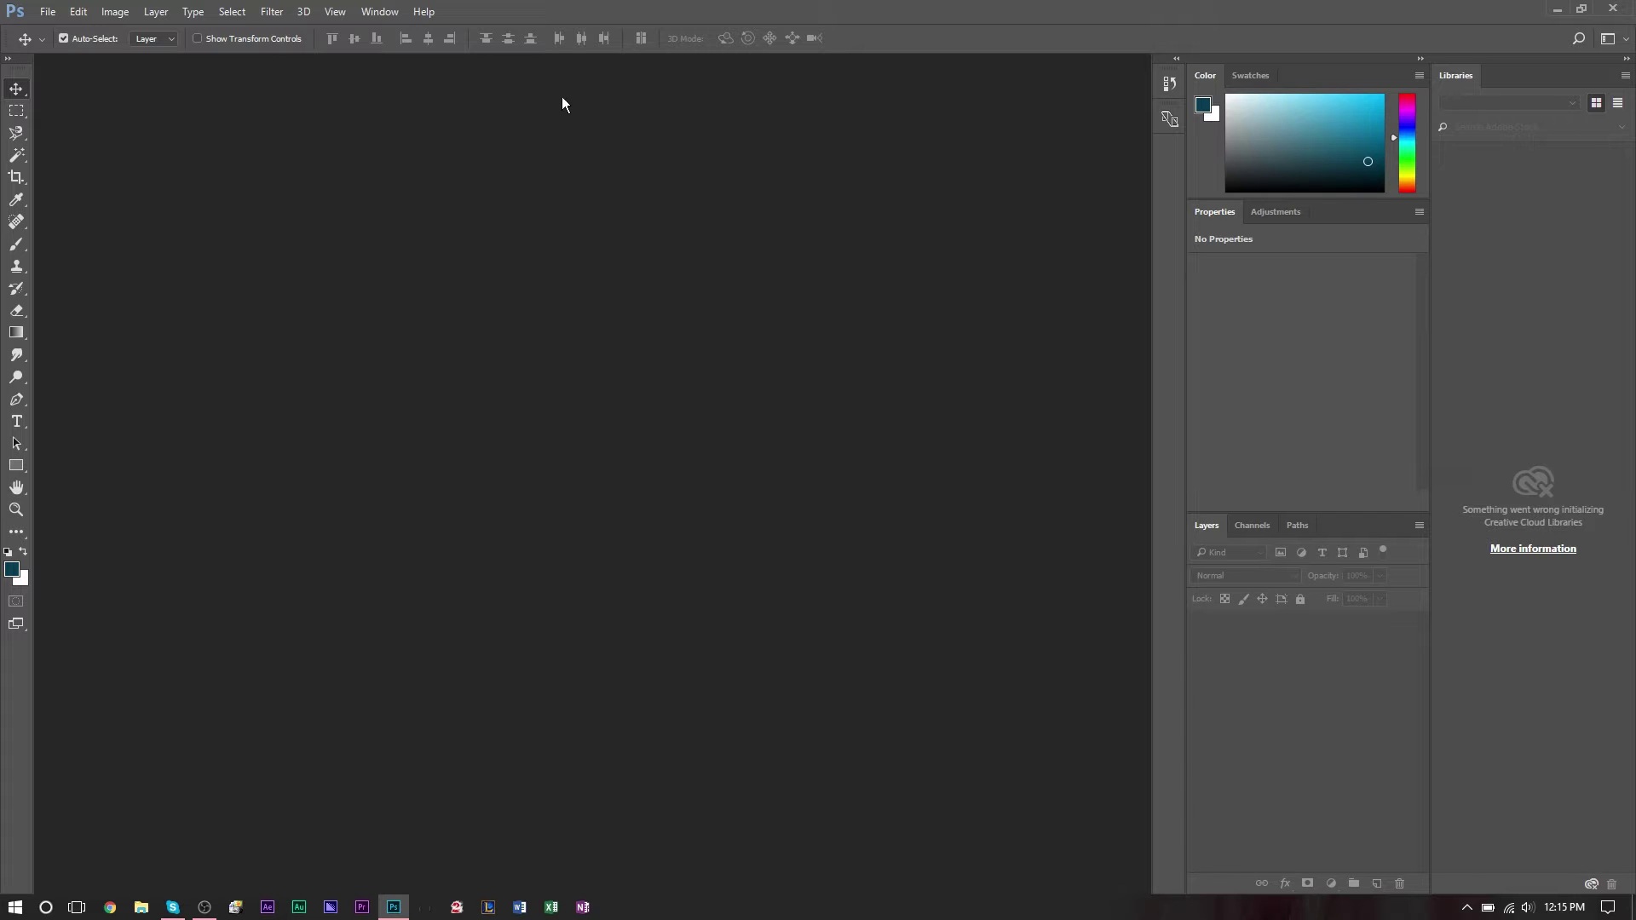
Open YouTube BG 1.png, keep the layer named Layer 0, and bring up its layer options
click(48, 12)
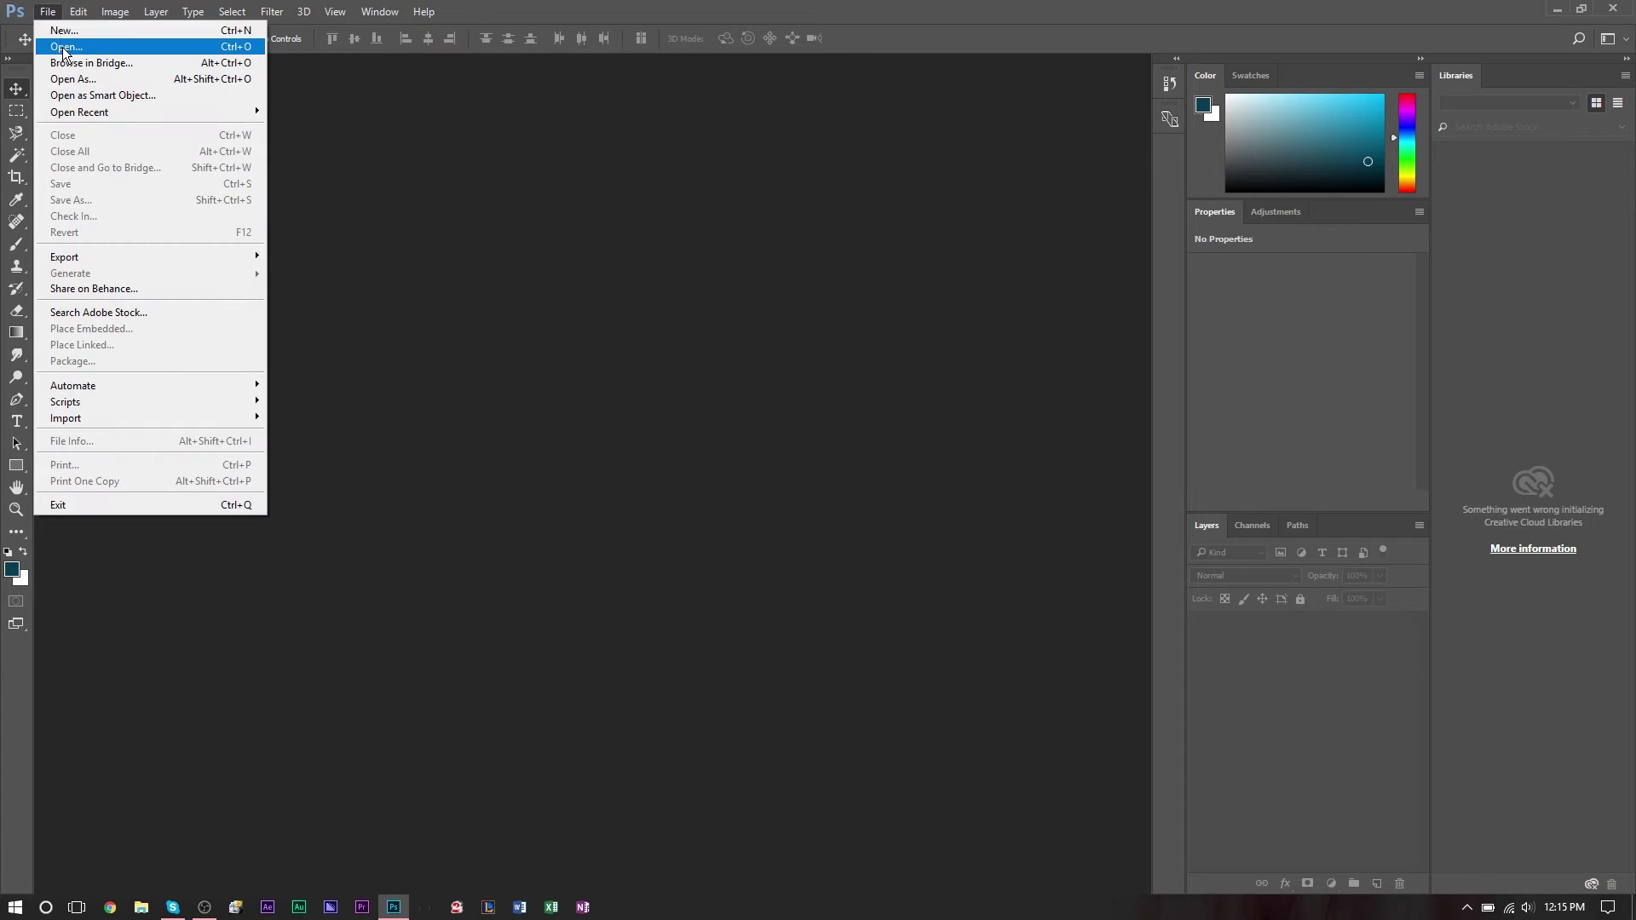
click(64, 48)
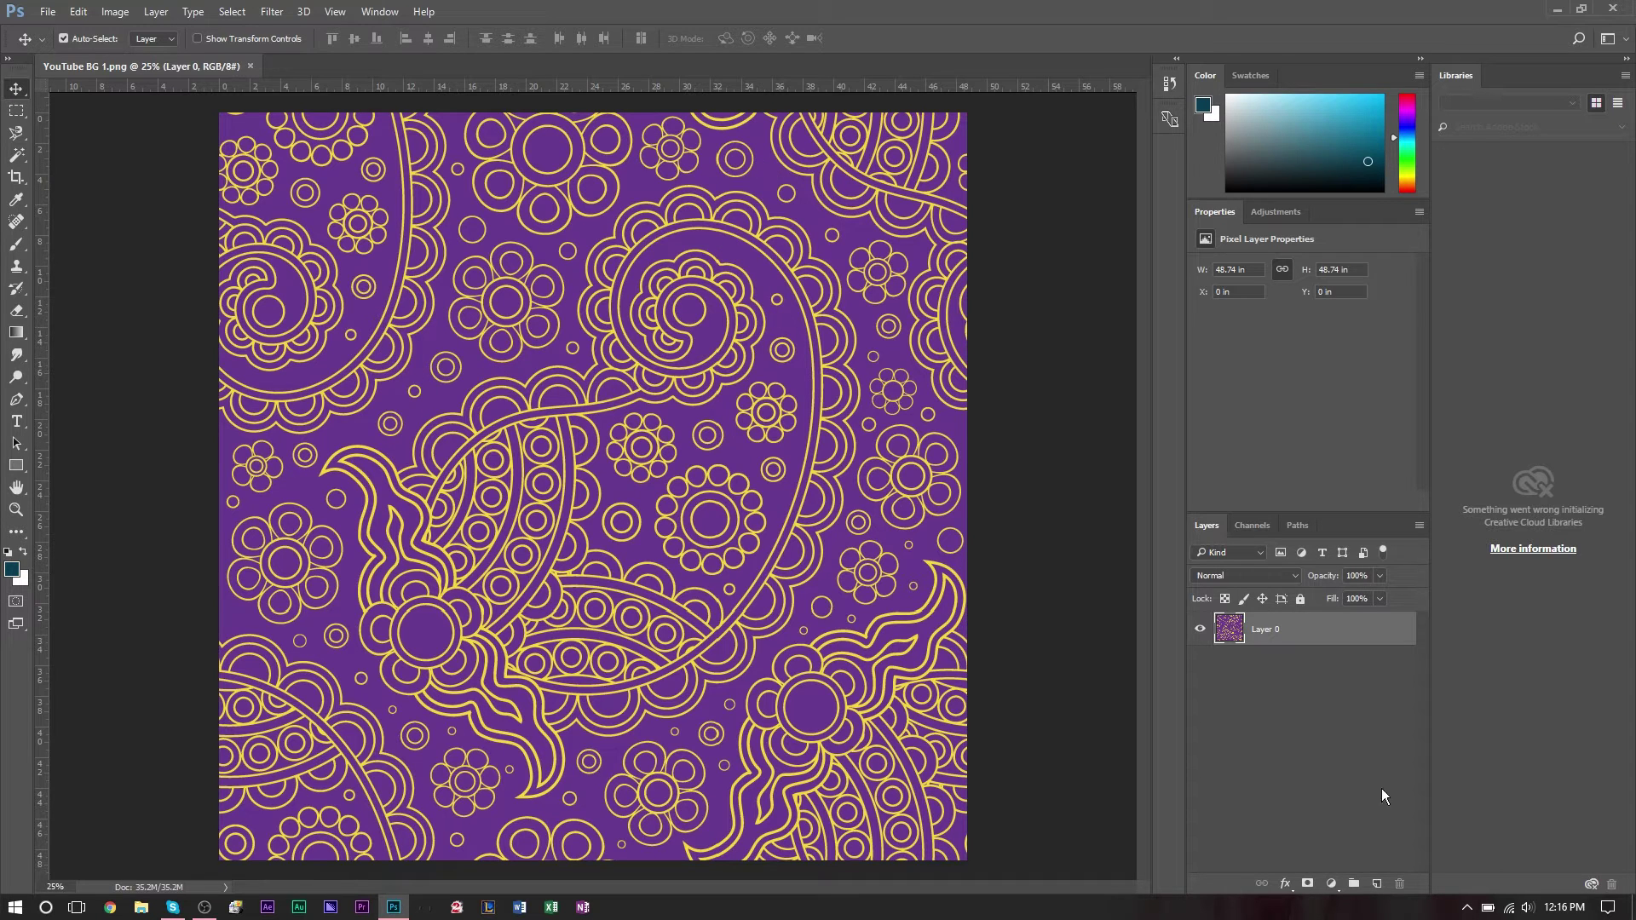
double_click(1277, 639)
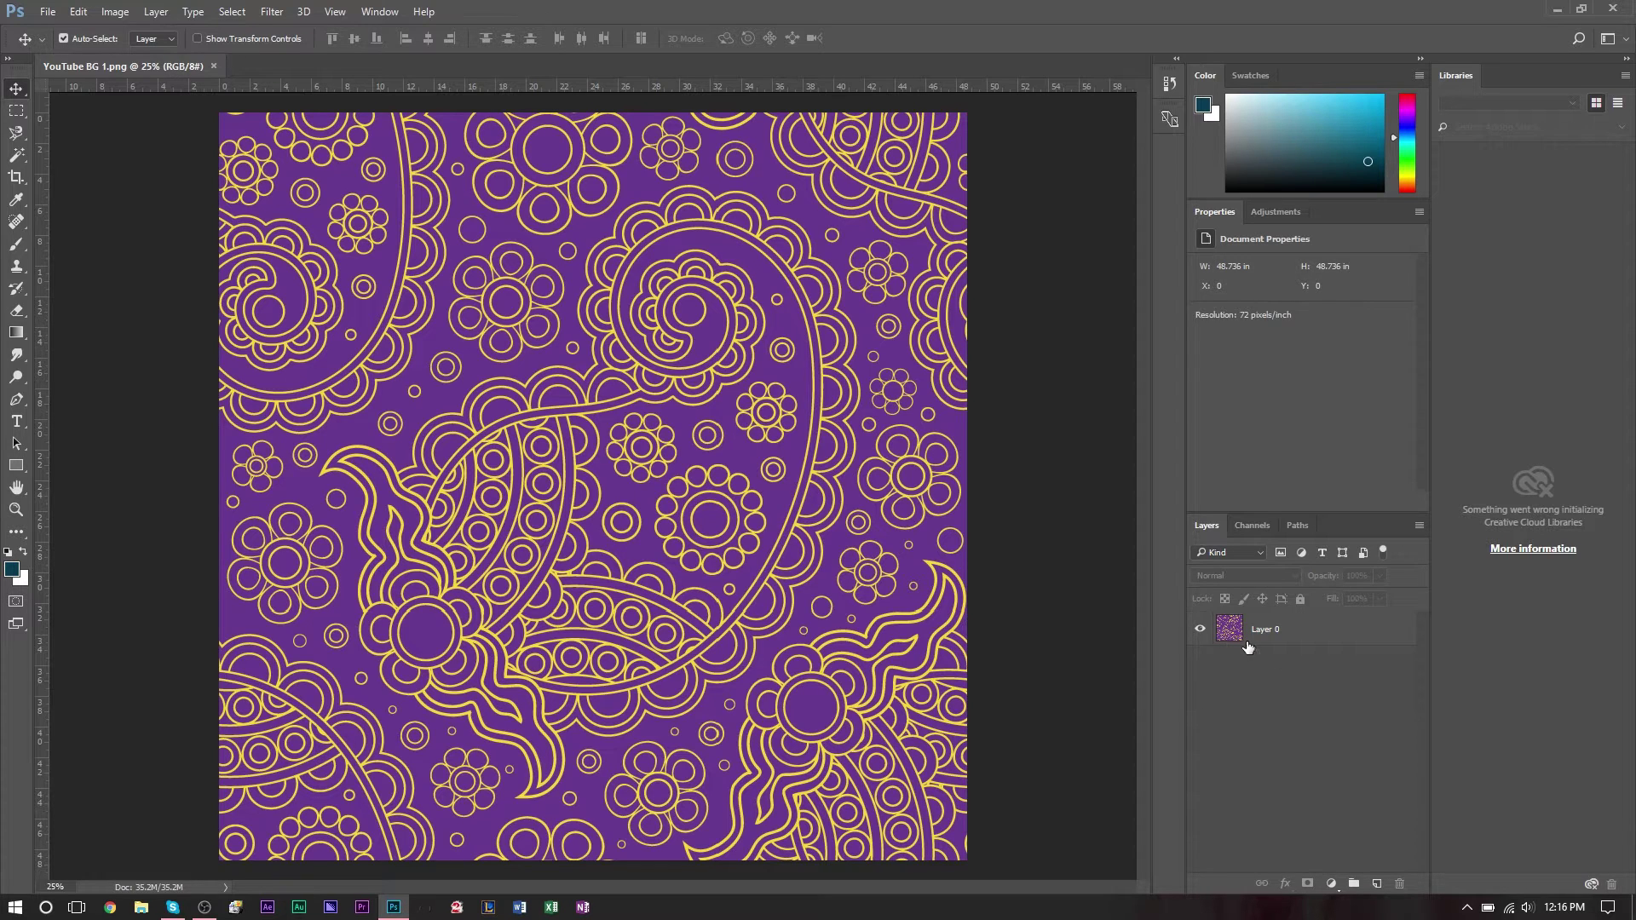
click(1256, 644)
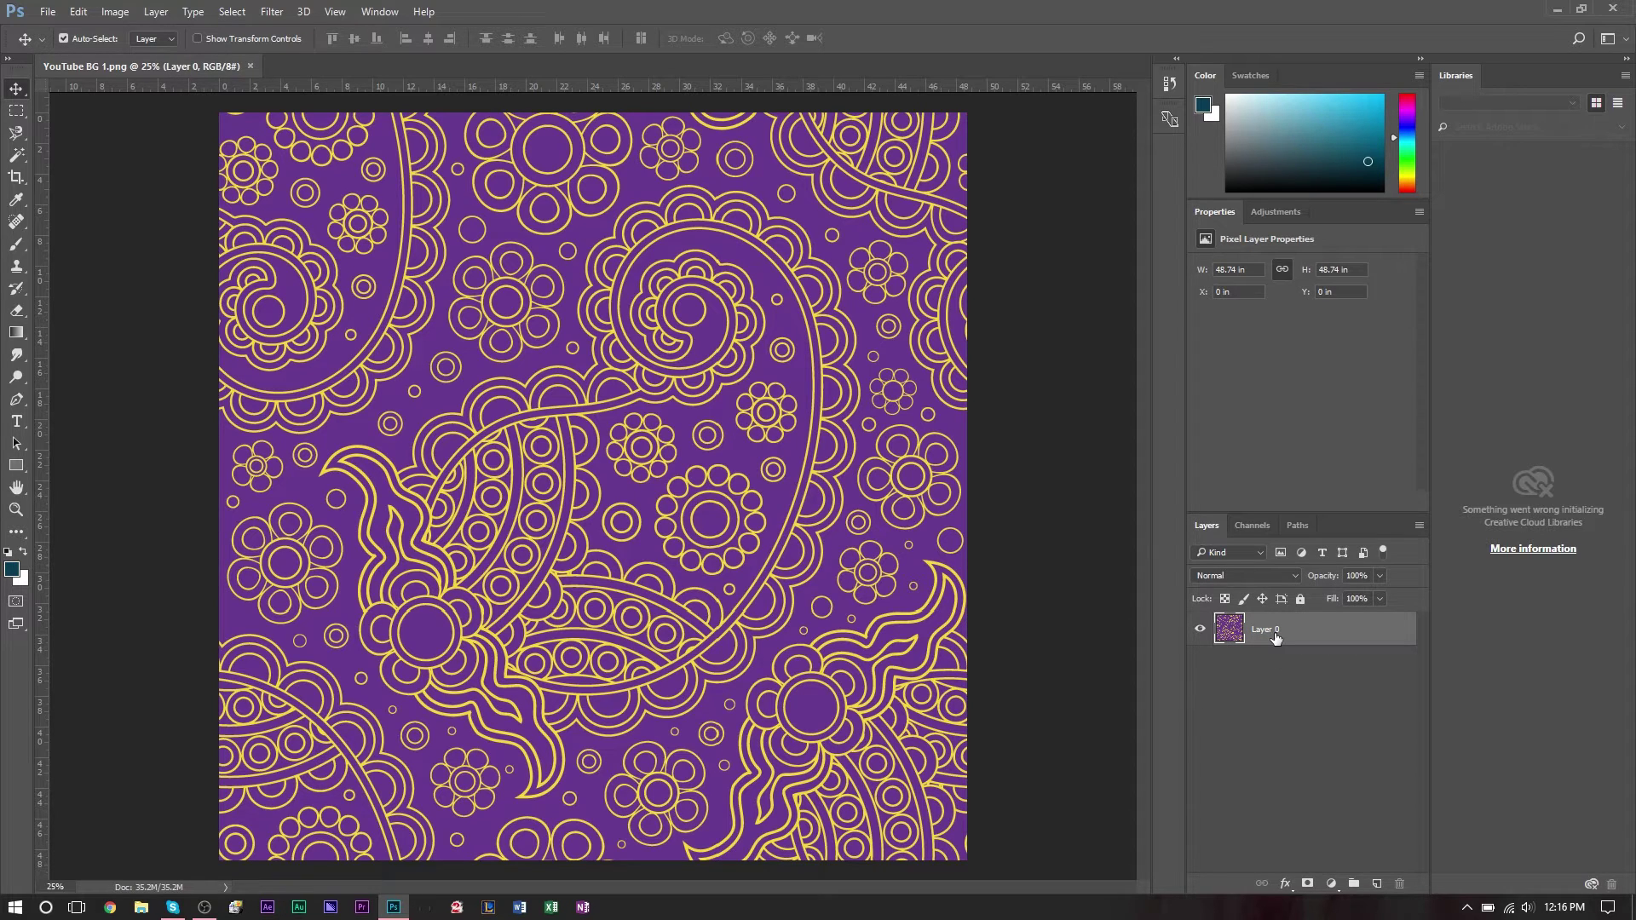
right_click(1283, 639)
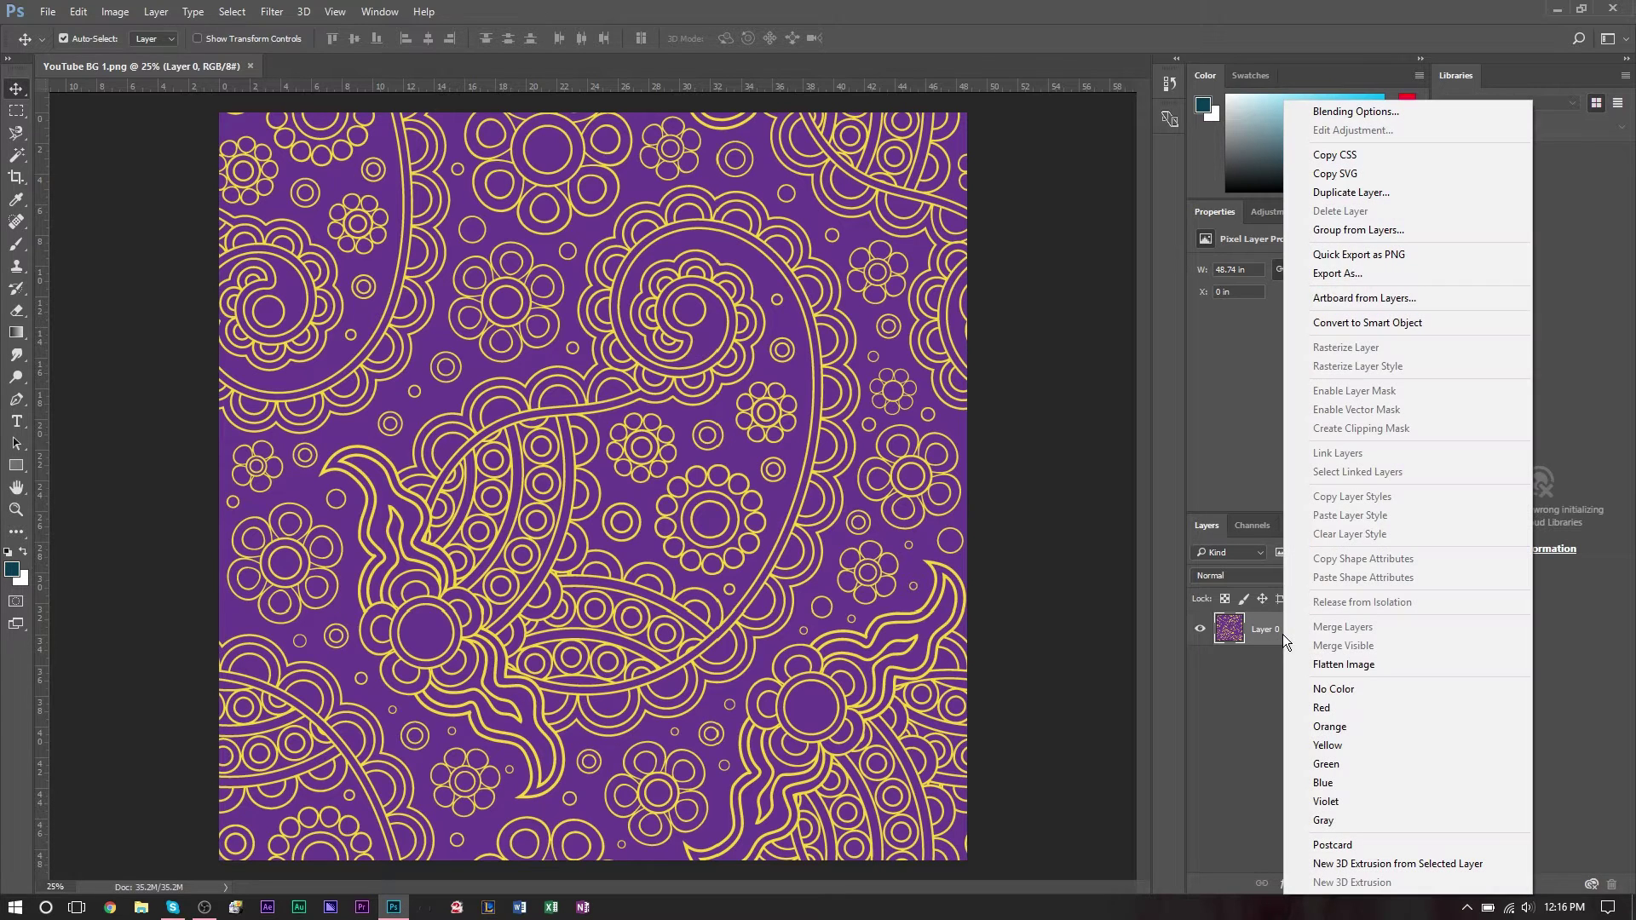
Set the This Layer black Blend If slider to 94 so only the paisley's yellow lines remain
click(1366, 115)
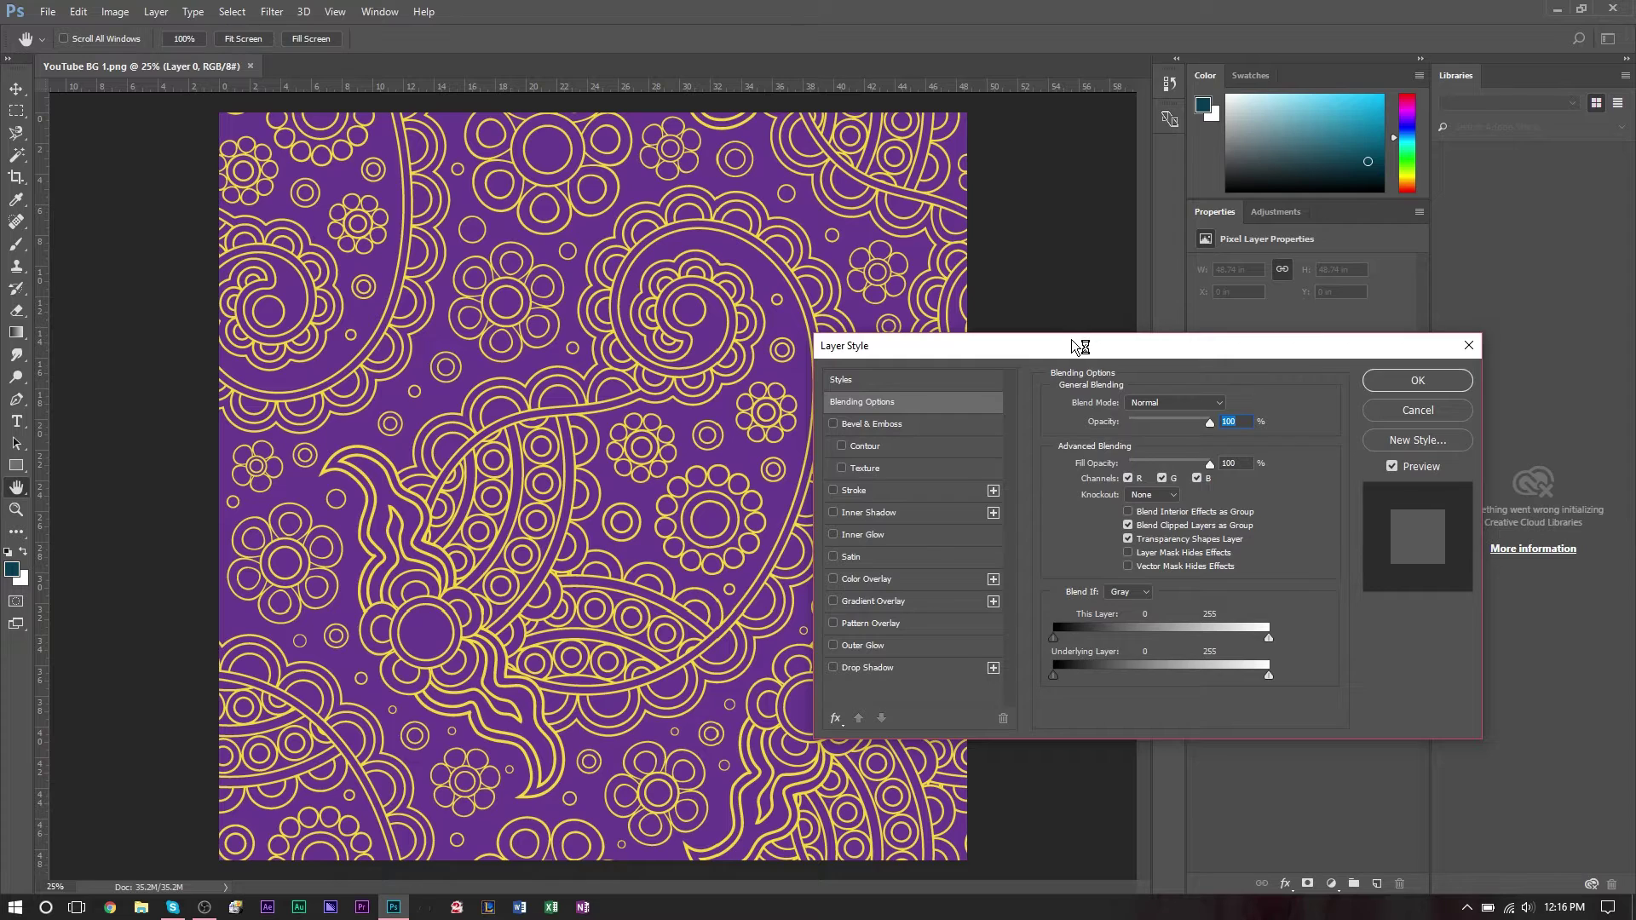
drag(1071, 339, 1080, 184)
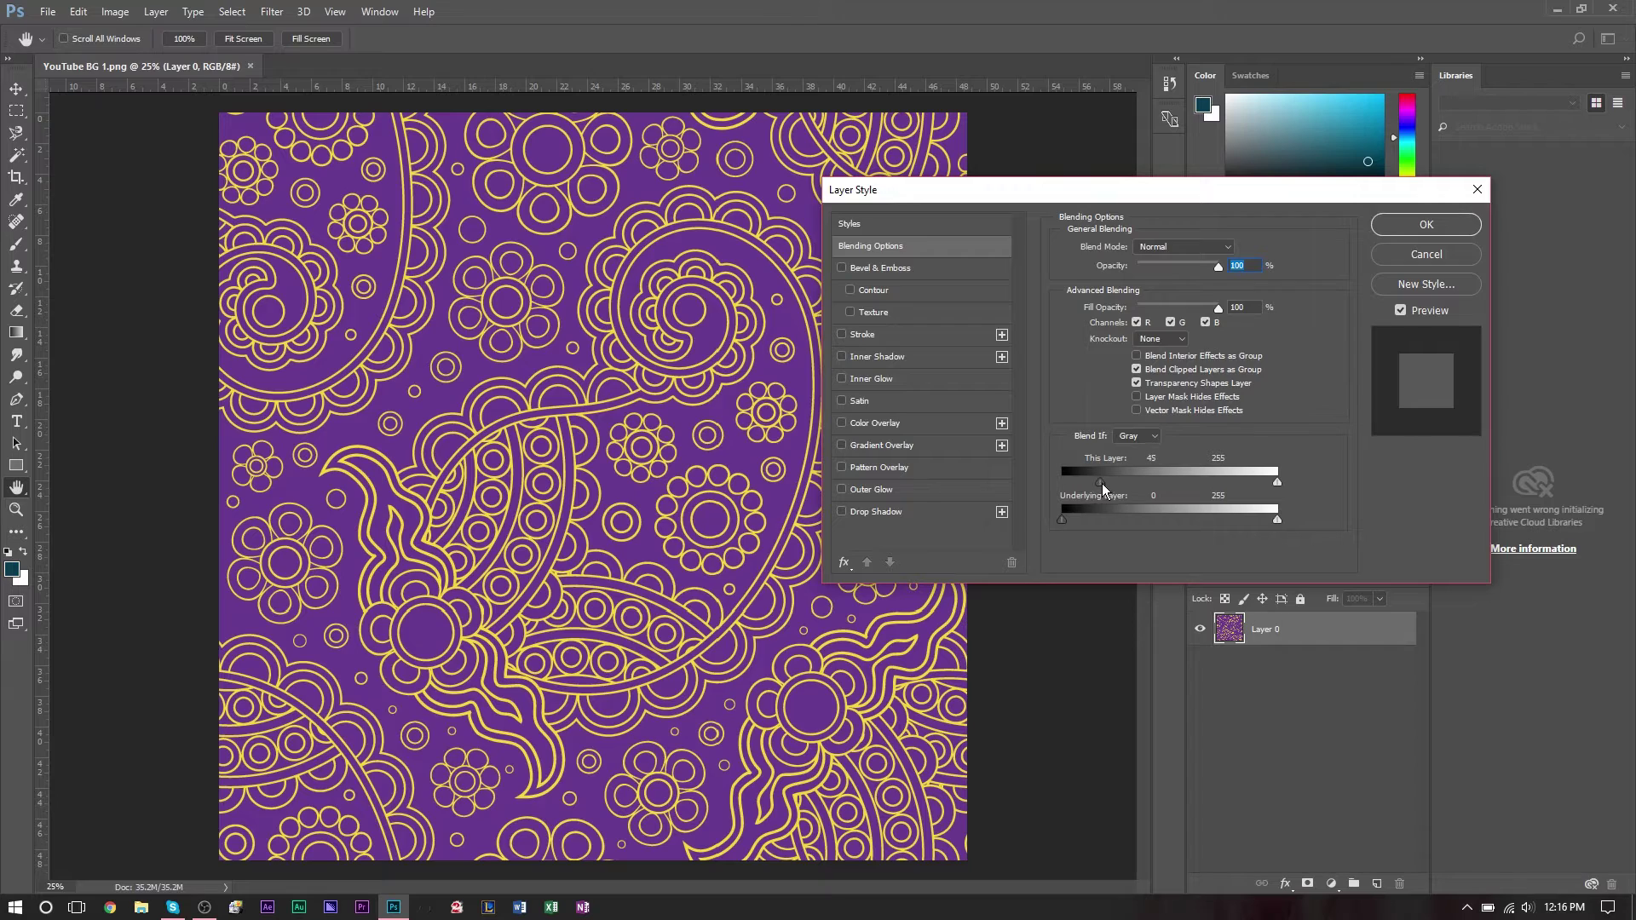
drag(1111, 482, 1062, 482)
drag(1276, 482, 1216, 488)
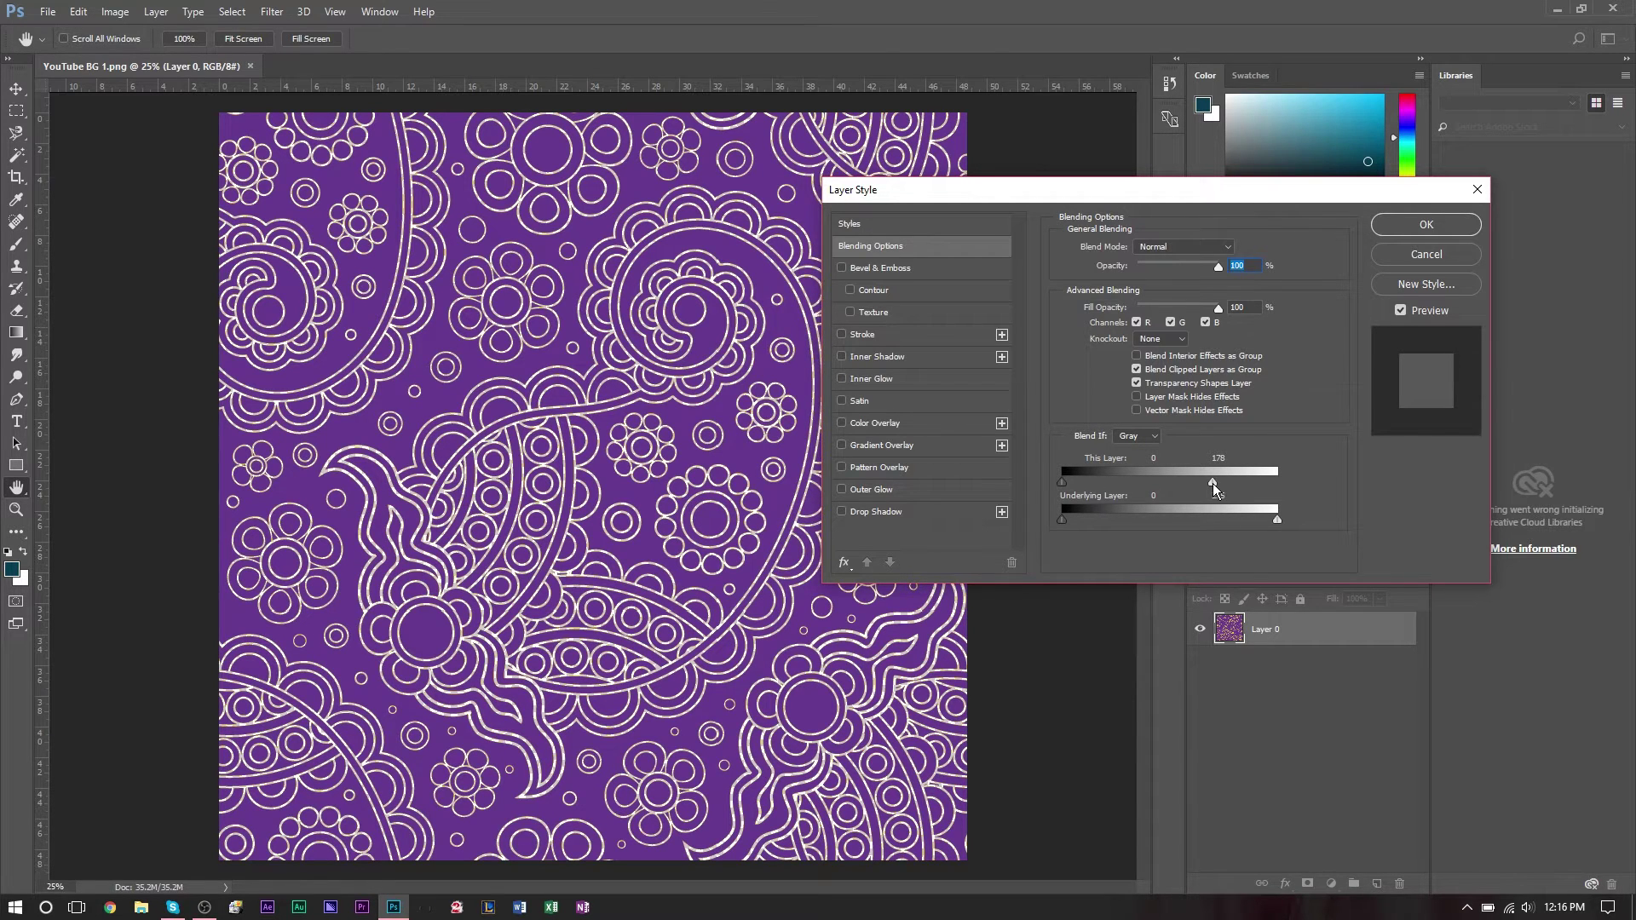
drag(1216, 484, 1291, 492)
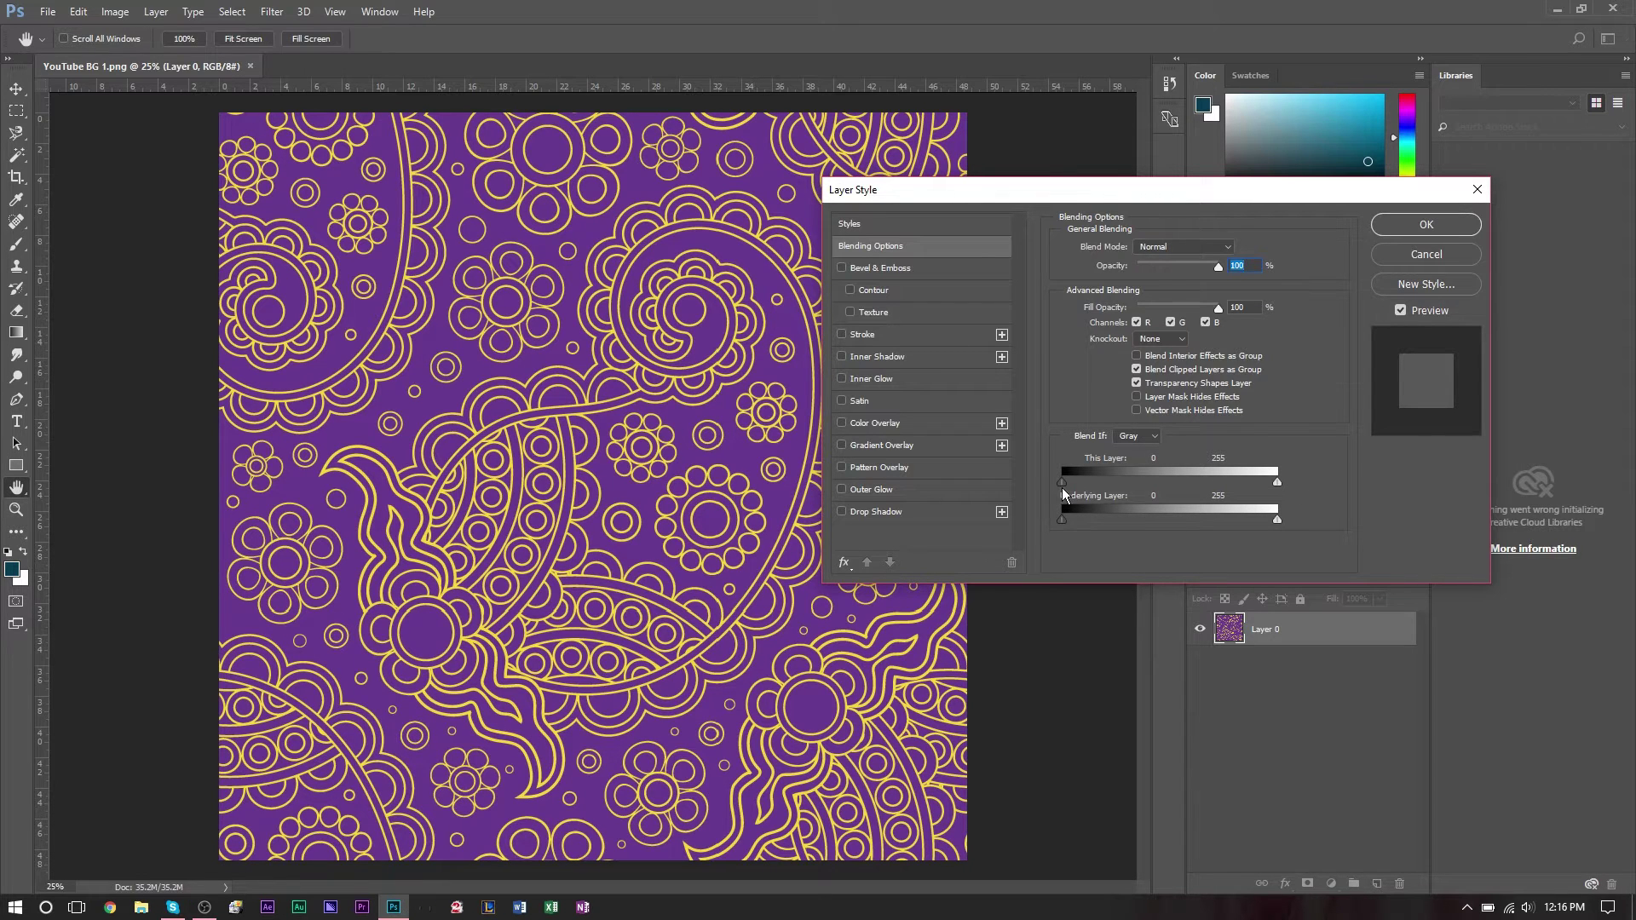
drag(1102, 482, 1141, 484)
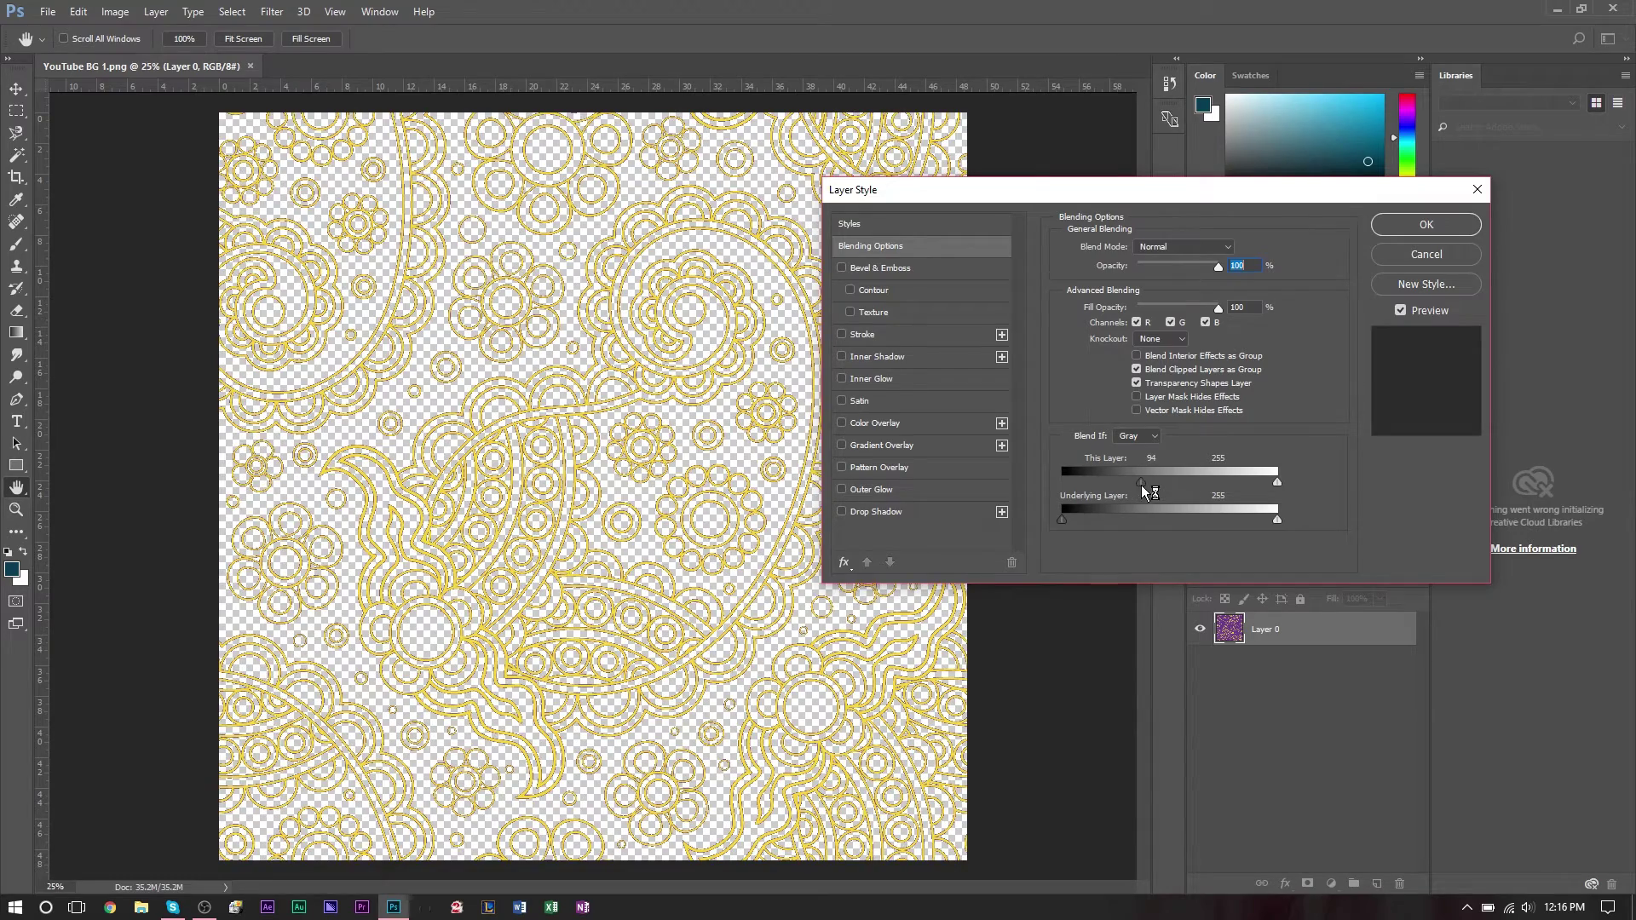
click(1452, 225)
scroll(633, 400, up, 6)
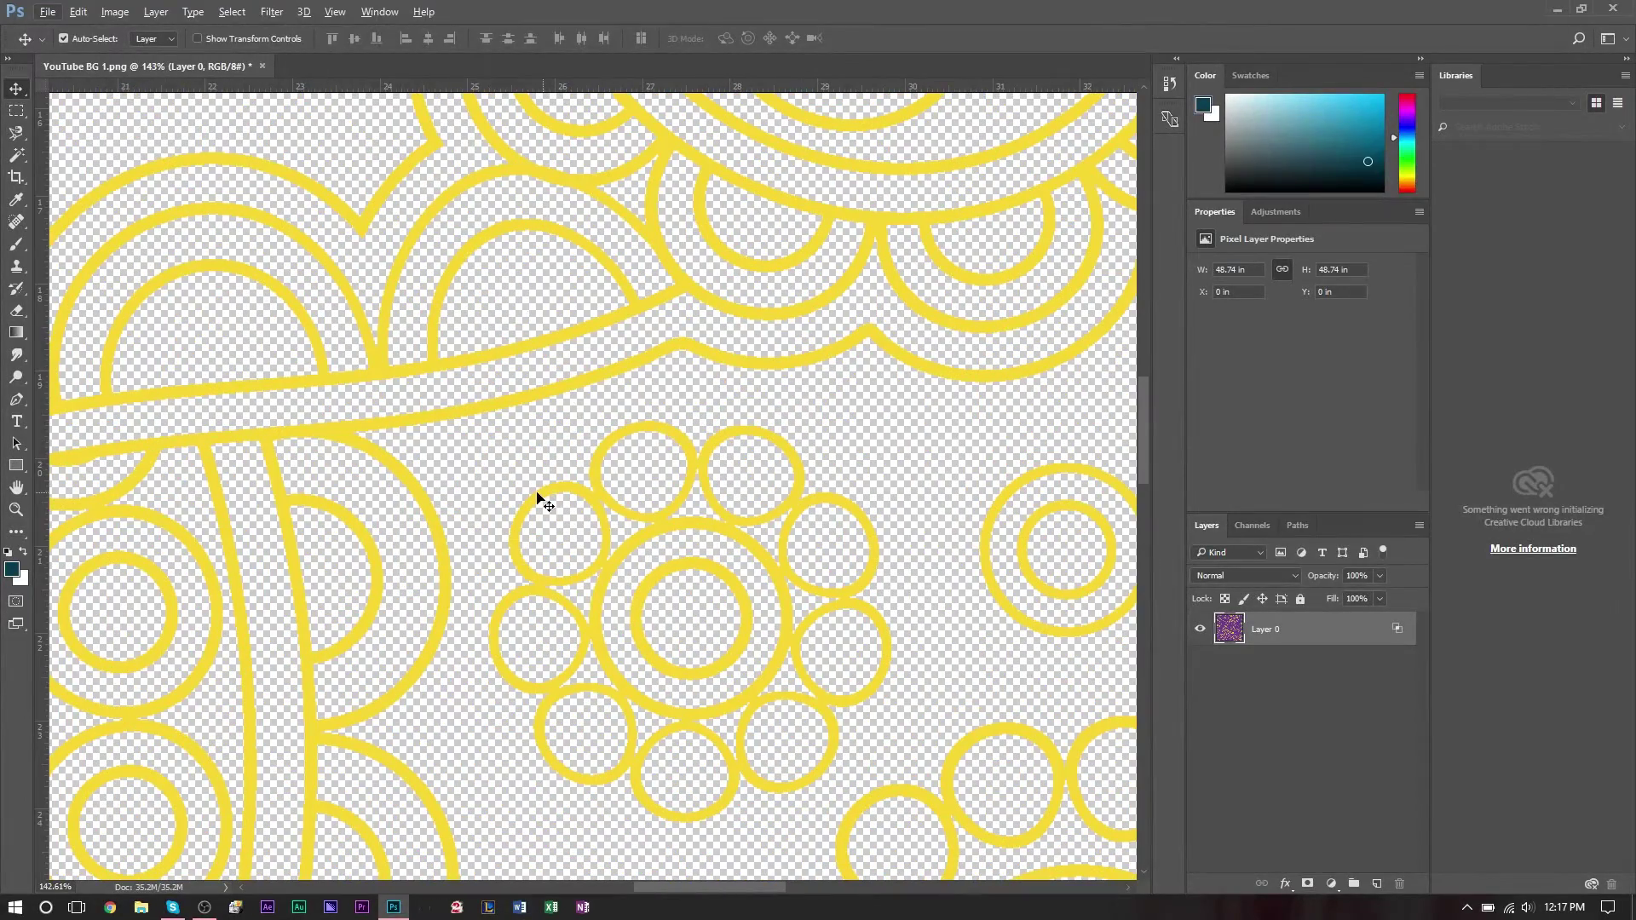
scroll(748, 485, down, 5)
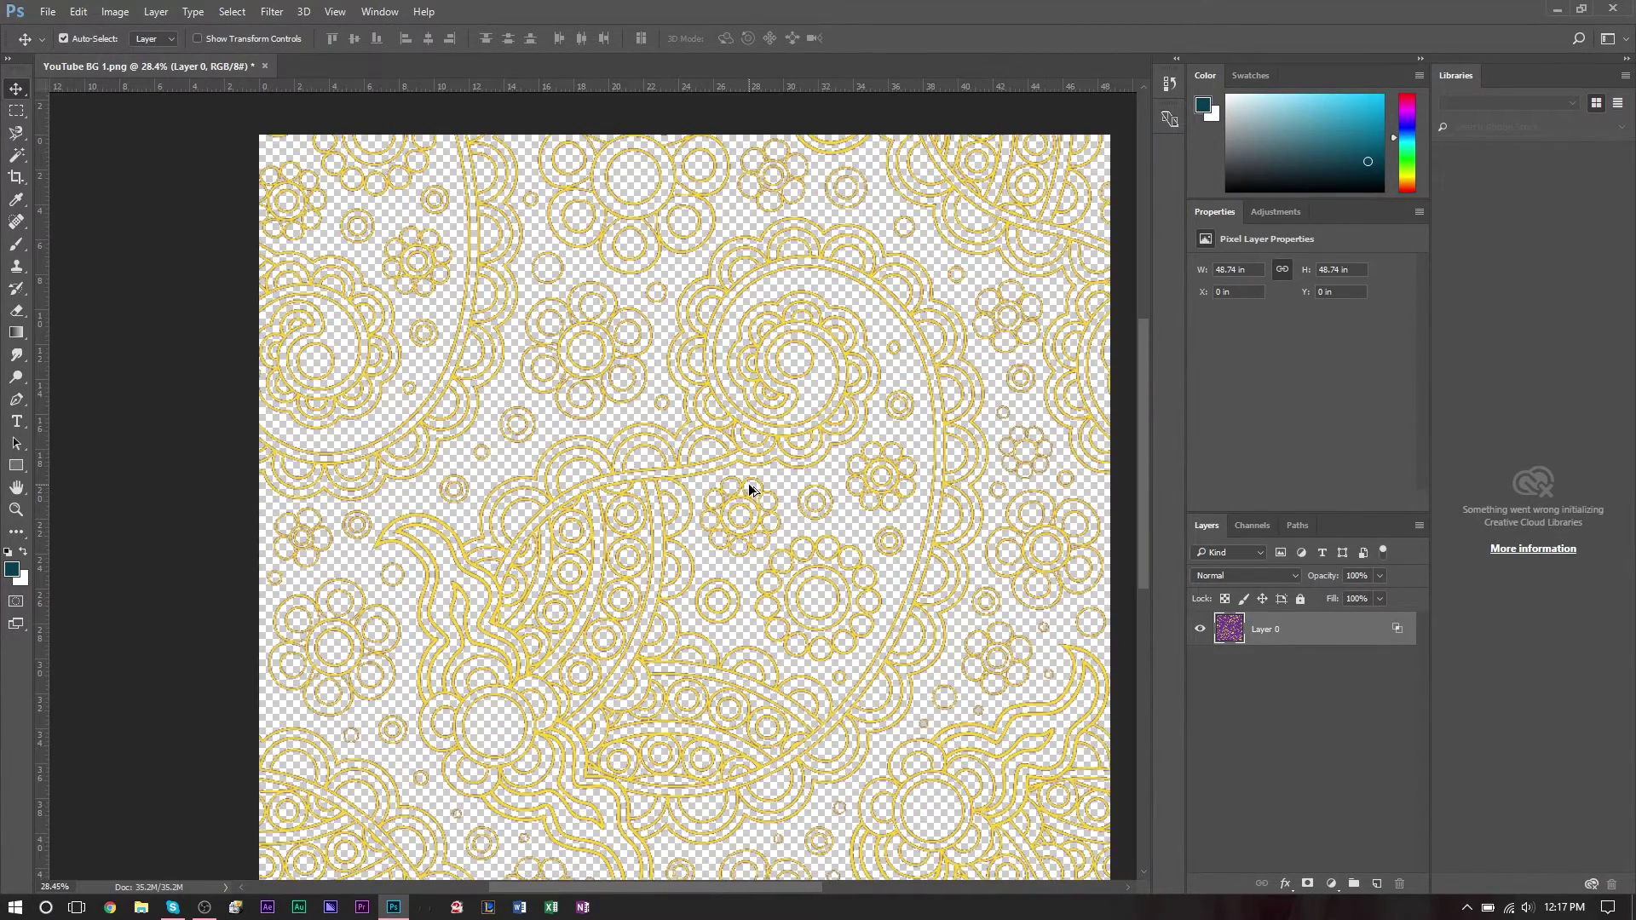
scroll(748, 489, down, 1)
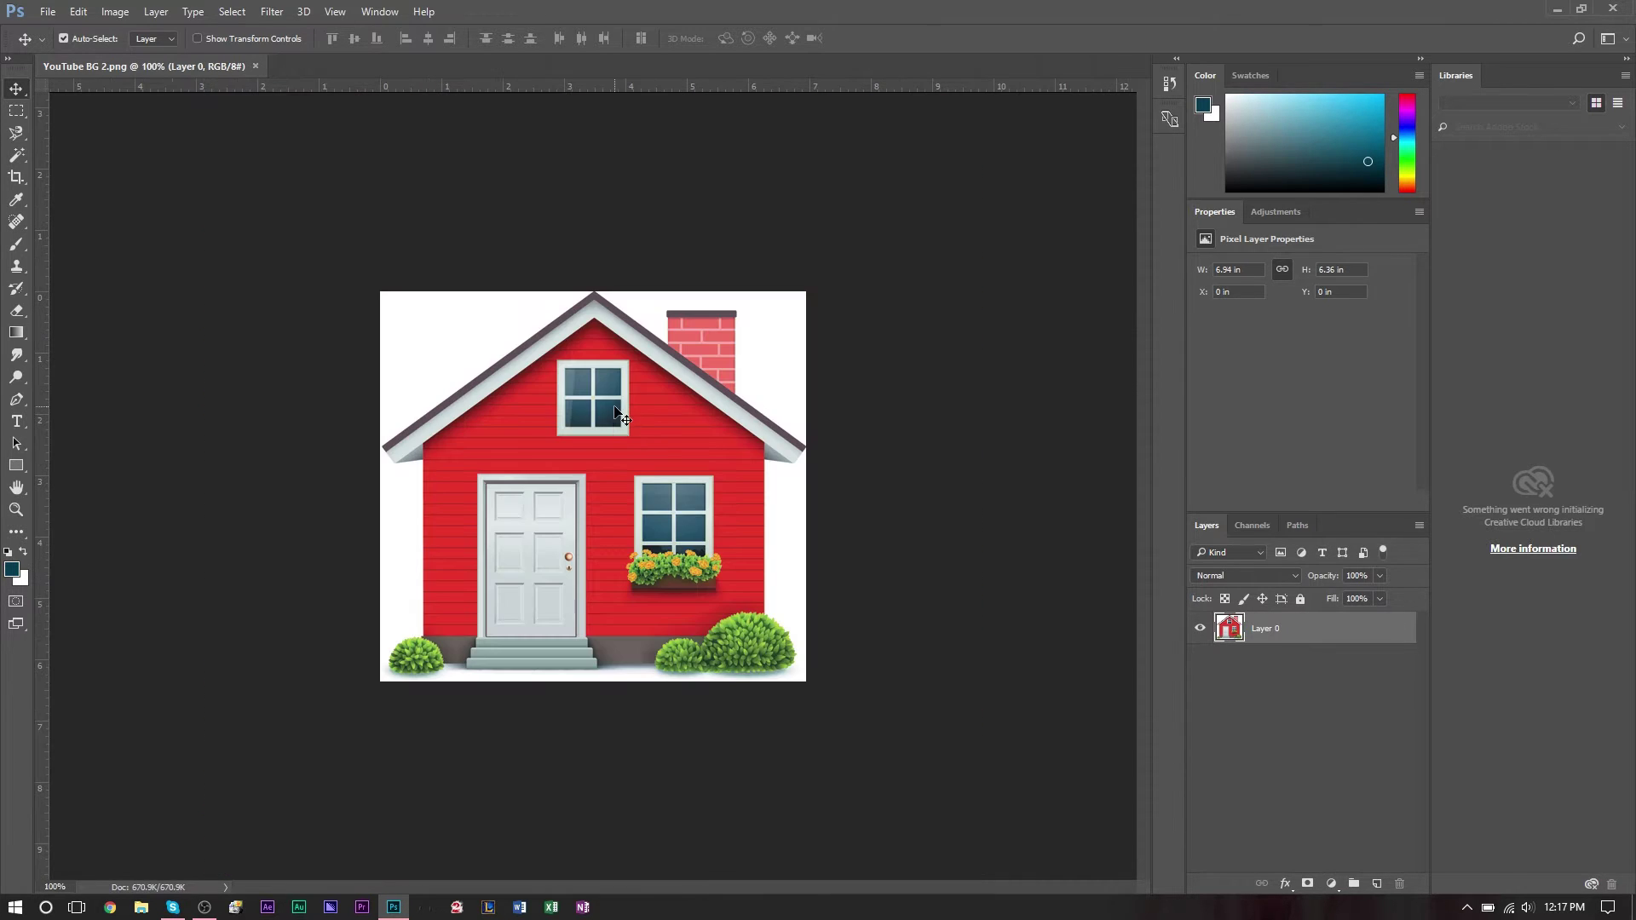
Set the house layer's This Layer white Blend If slider to about 252, keeping the door and trim solid
scroll(422, 477, up, 5)
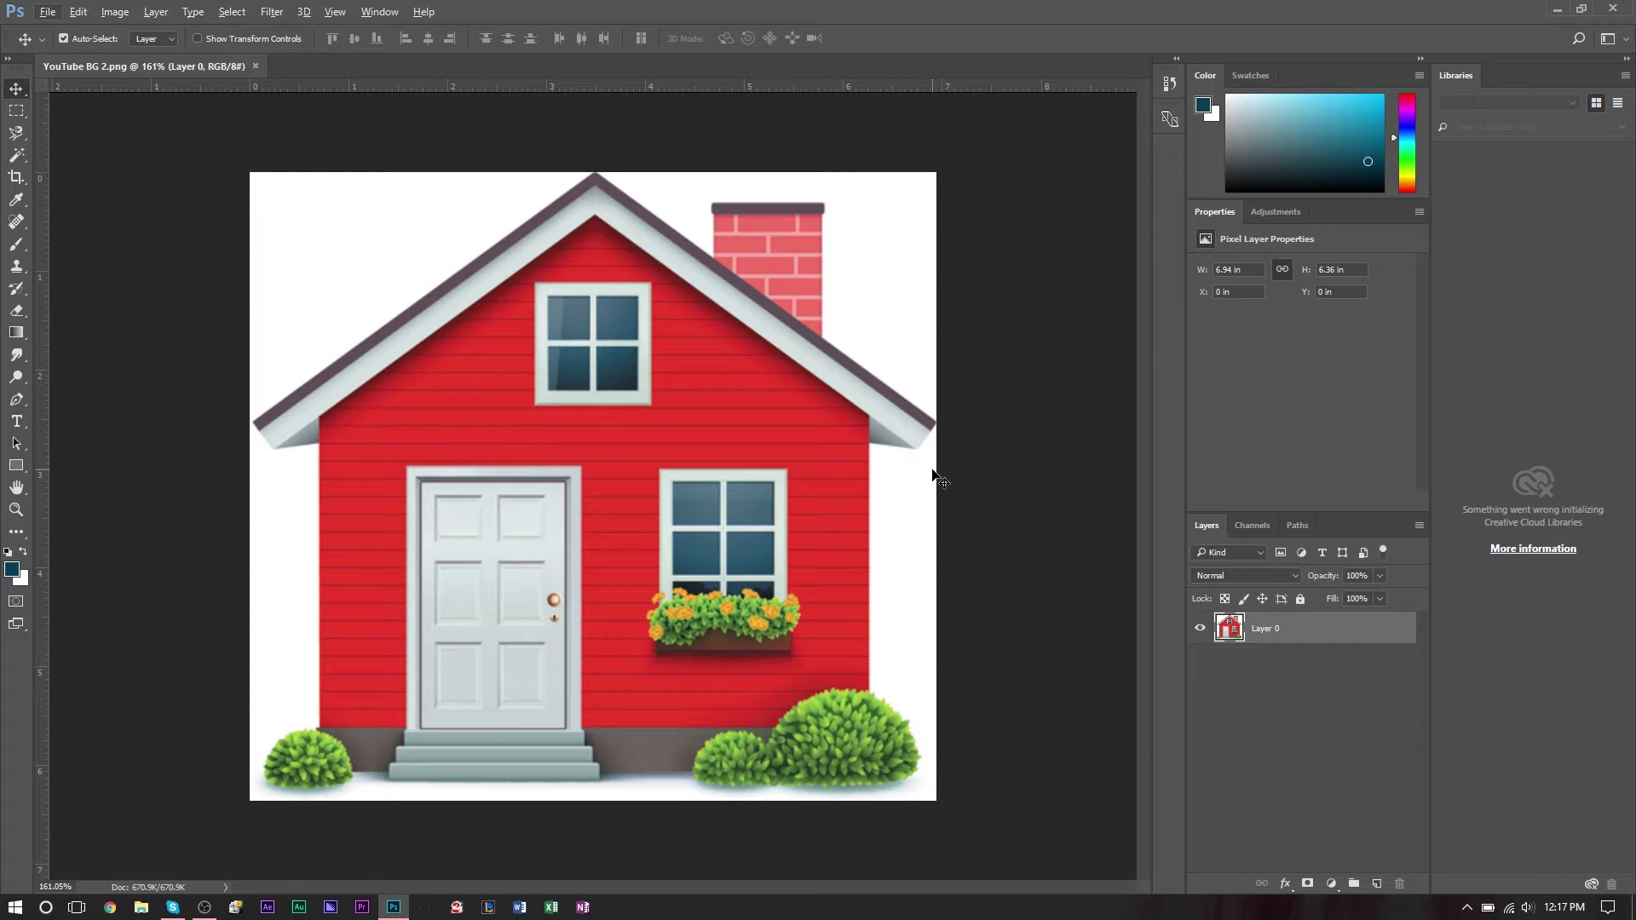
right_click(1304, 636)
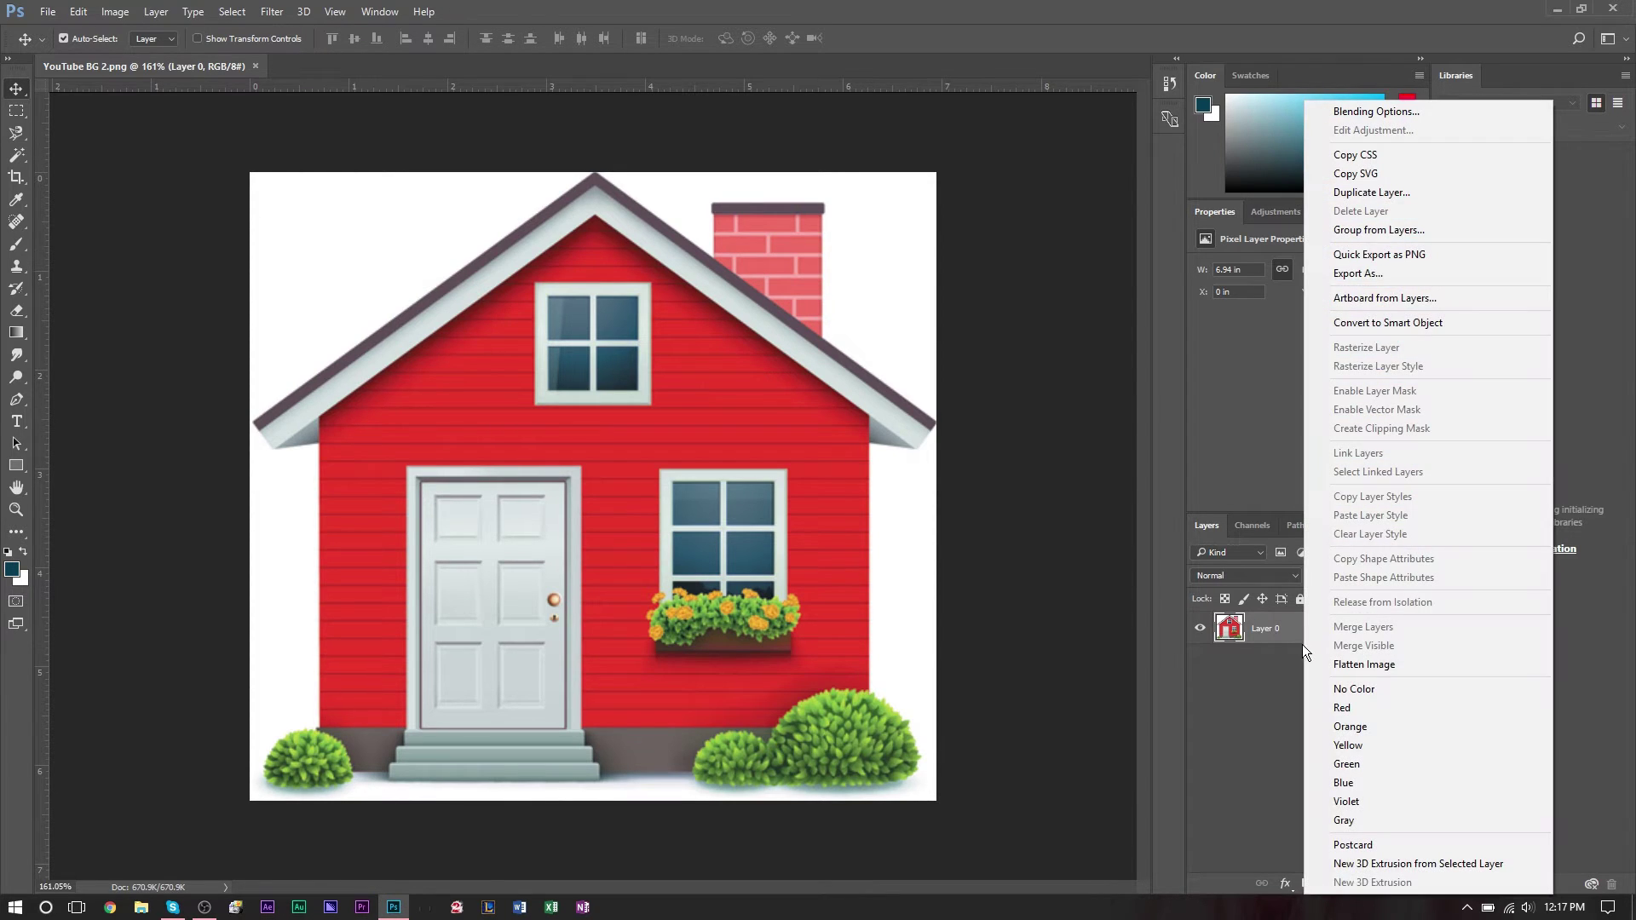
click(1394, 109)
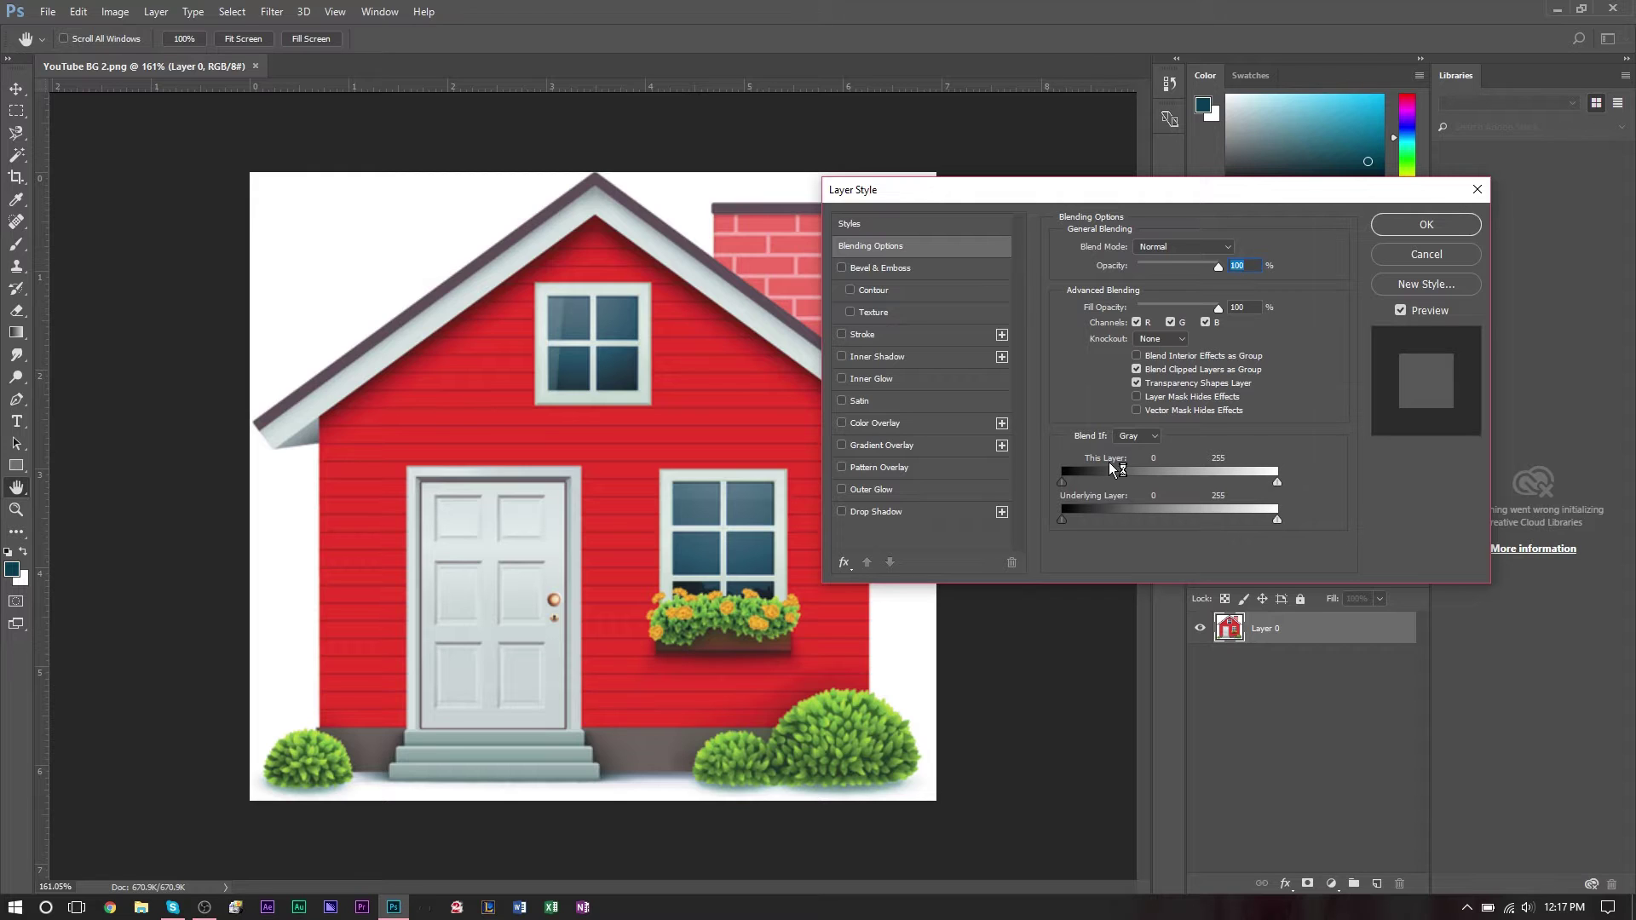
drag(1279, 482, 1259, 481)
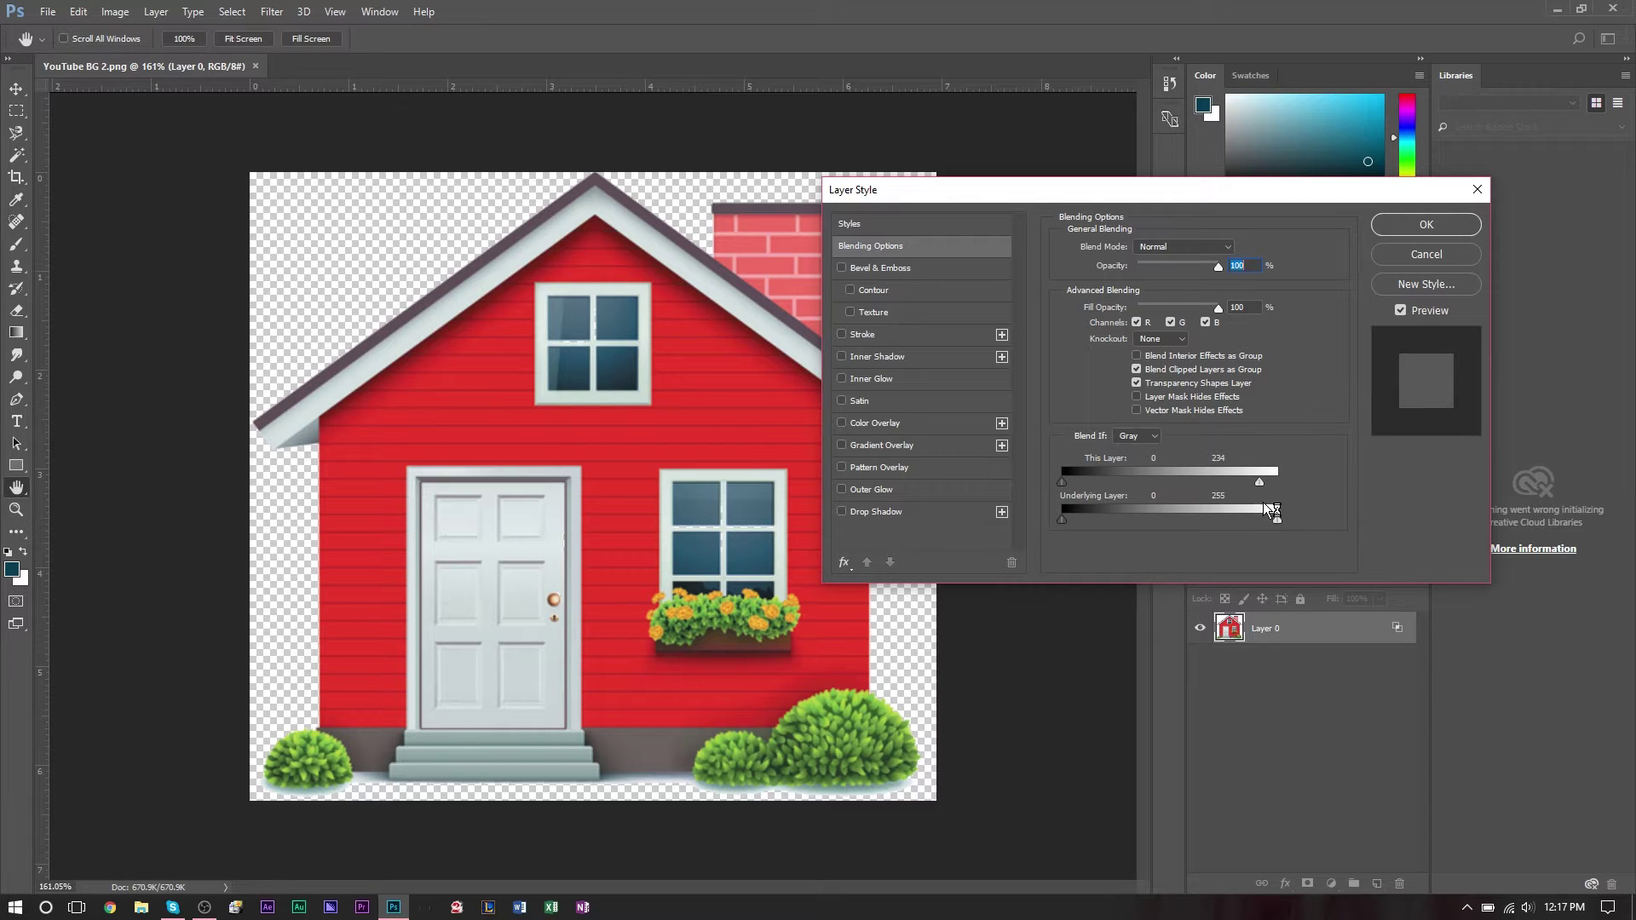
drag(1257, 482, 1232, 482)
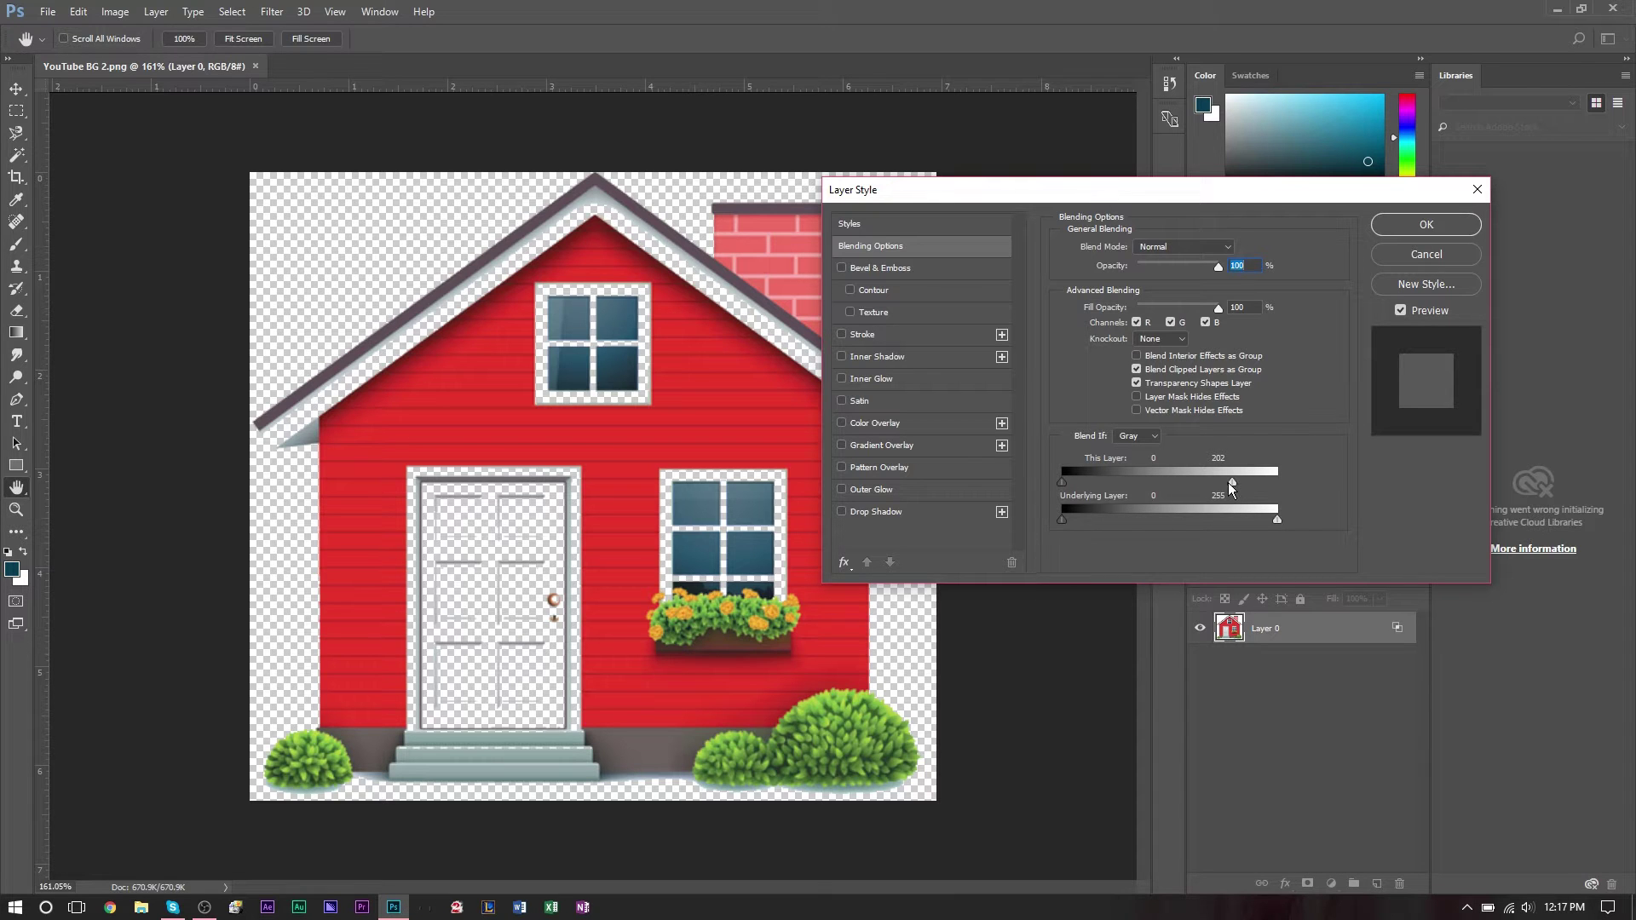
drag(1232, 482, 1277, 494)
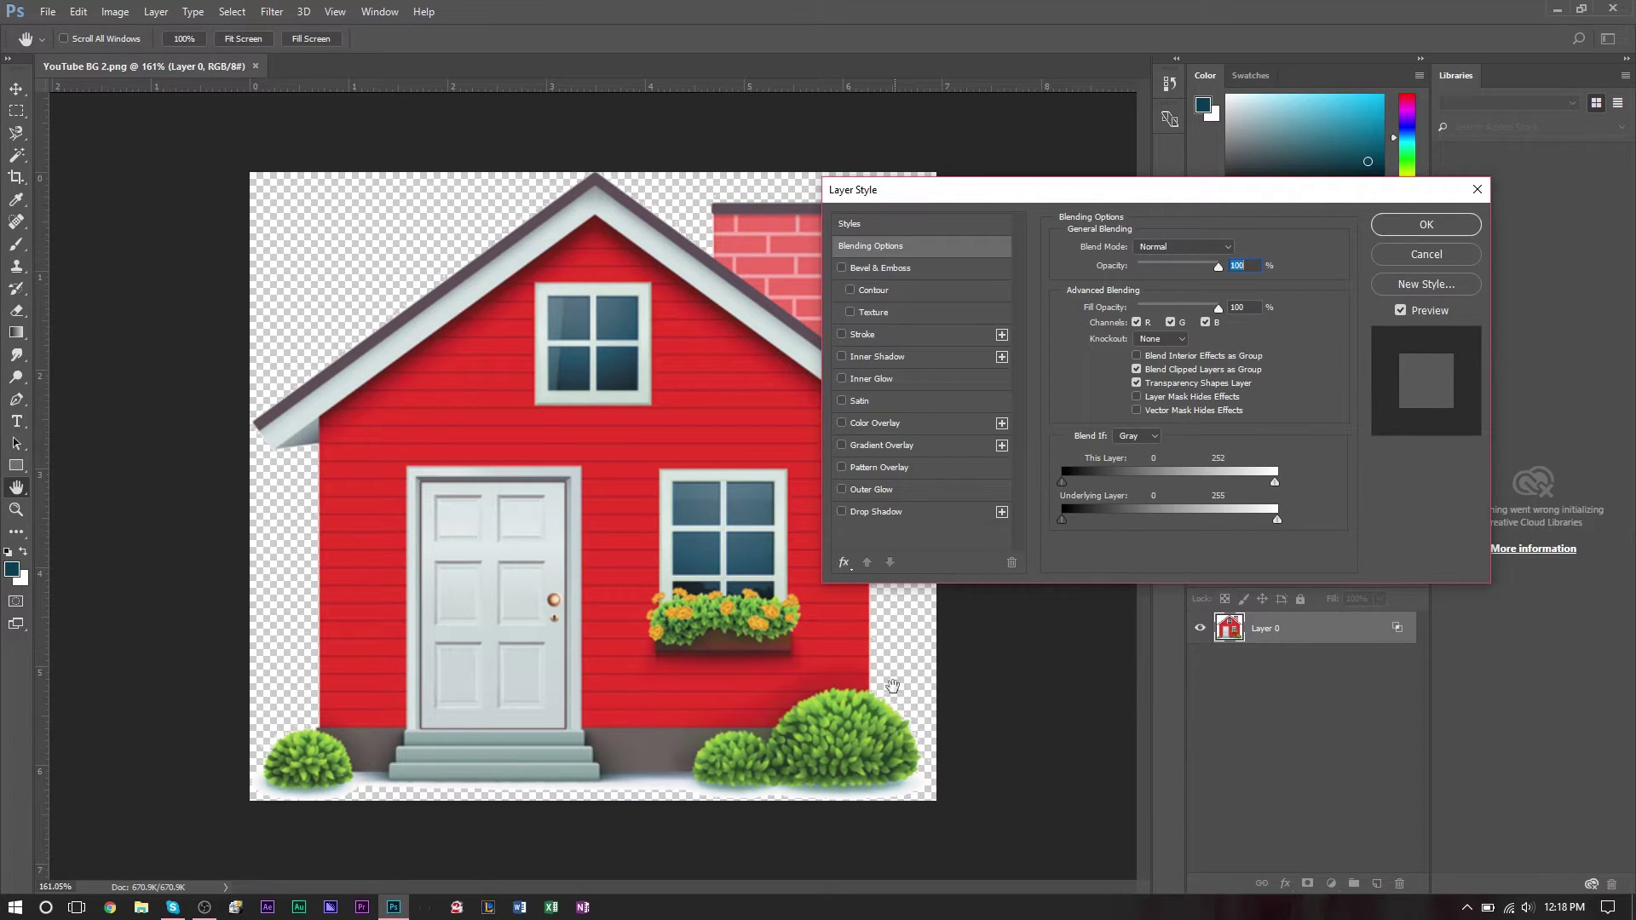
click(1404, 228)
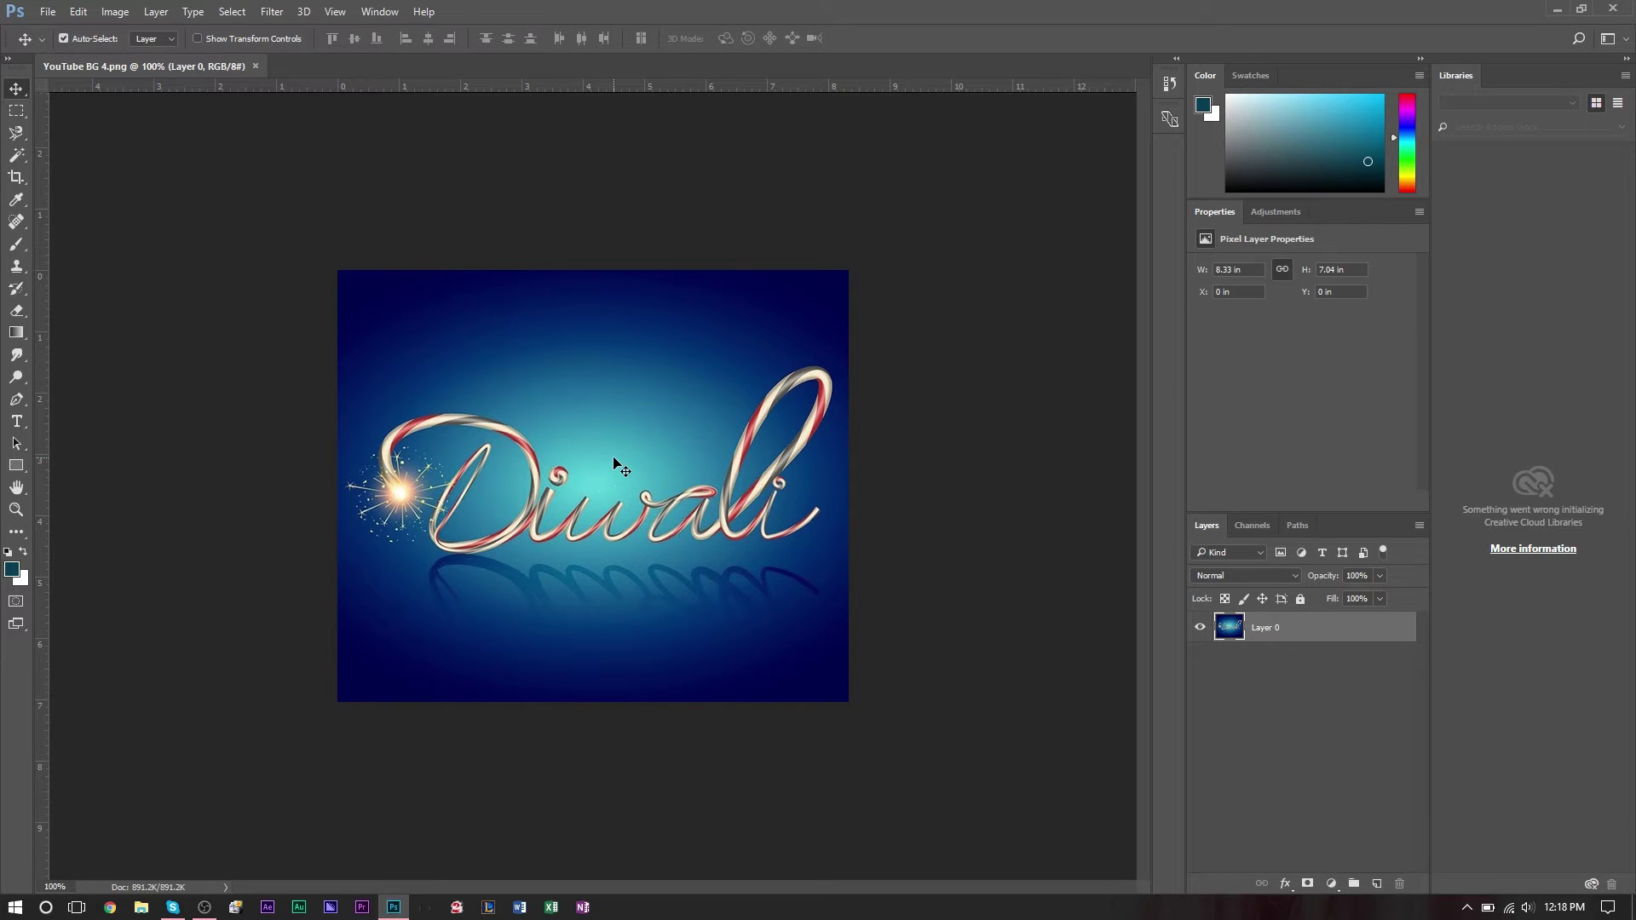
Try the Diwali layer's Blend If sliders, cancel the changes, and close the Diwali document
scroll(591, 513, up, 5)
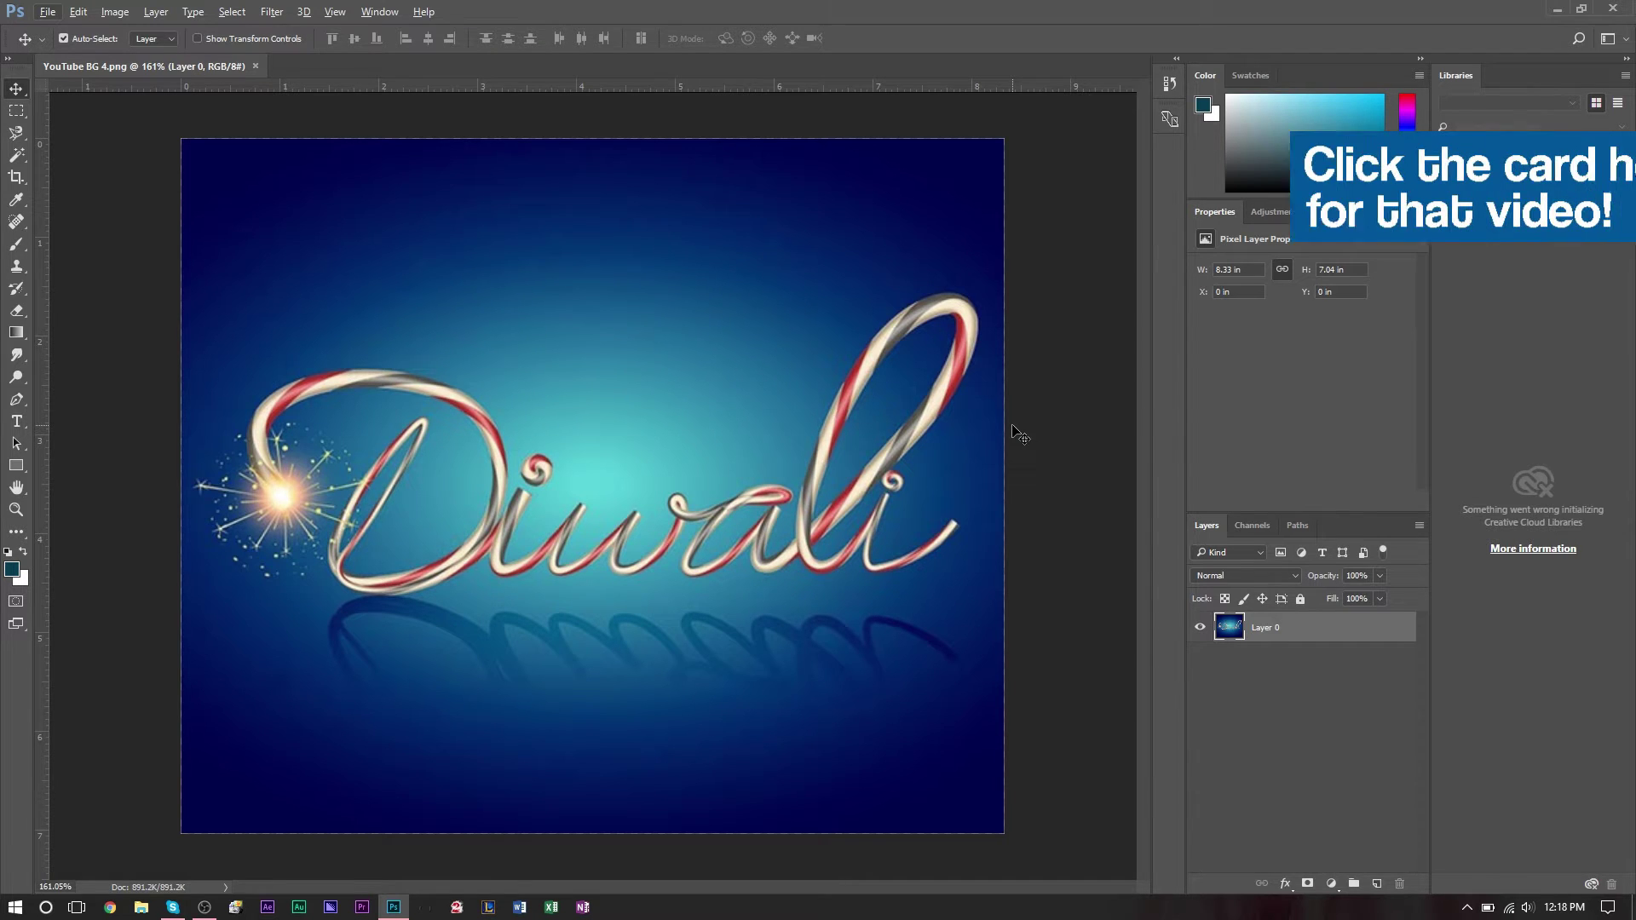
right_click(1287, 635)
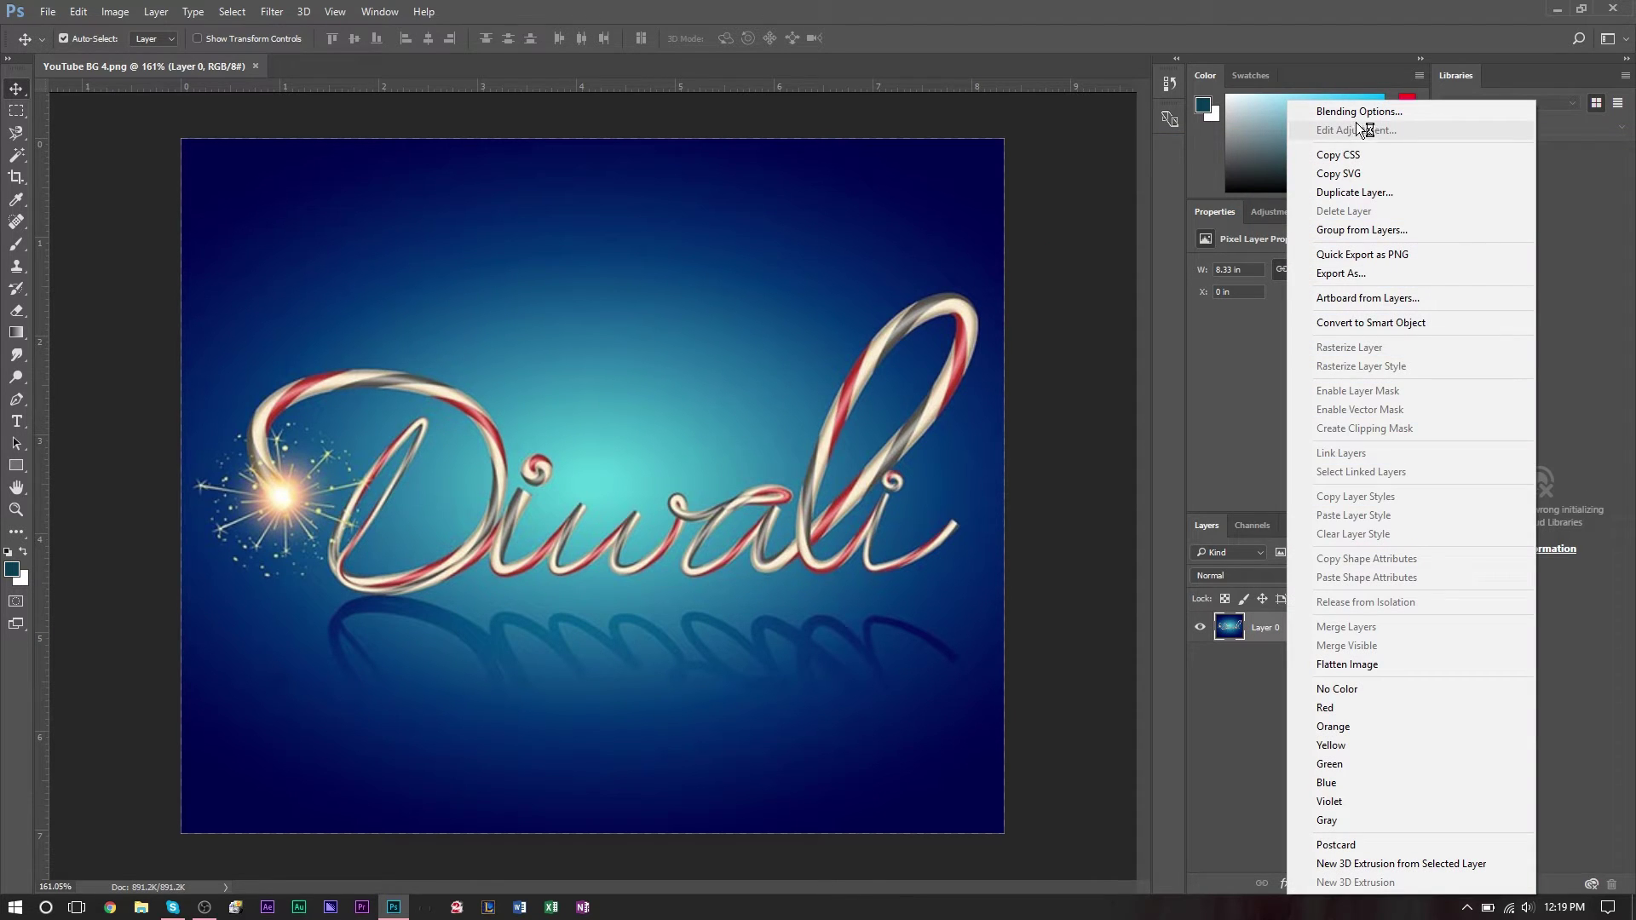
click(1361, 113)
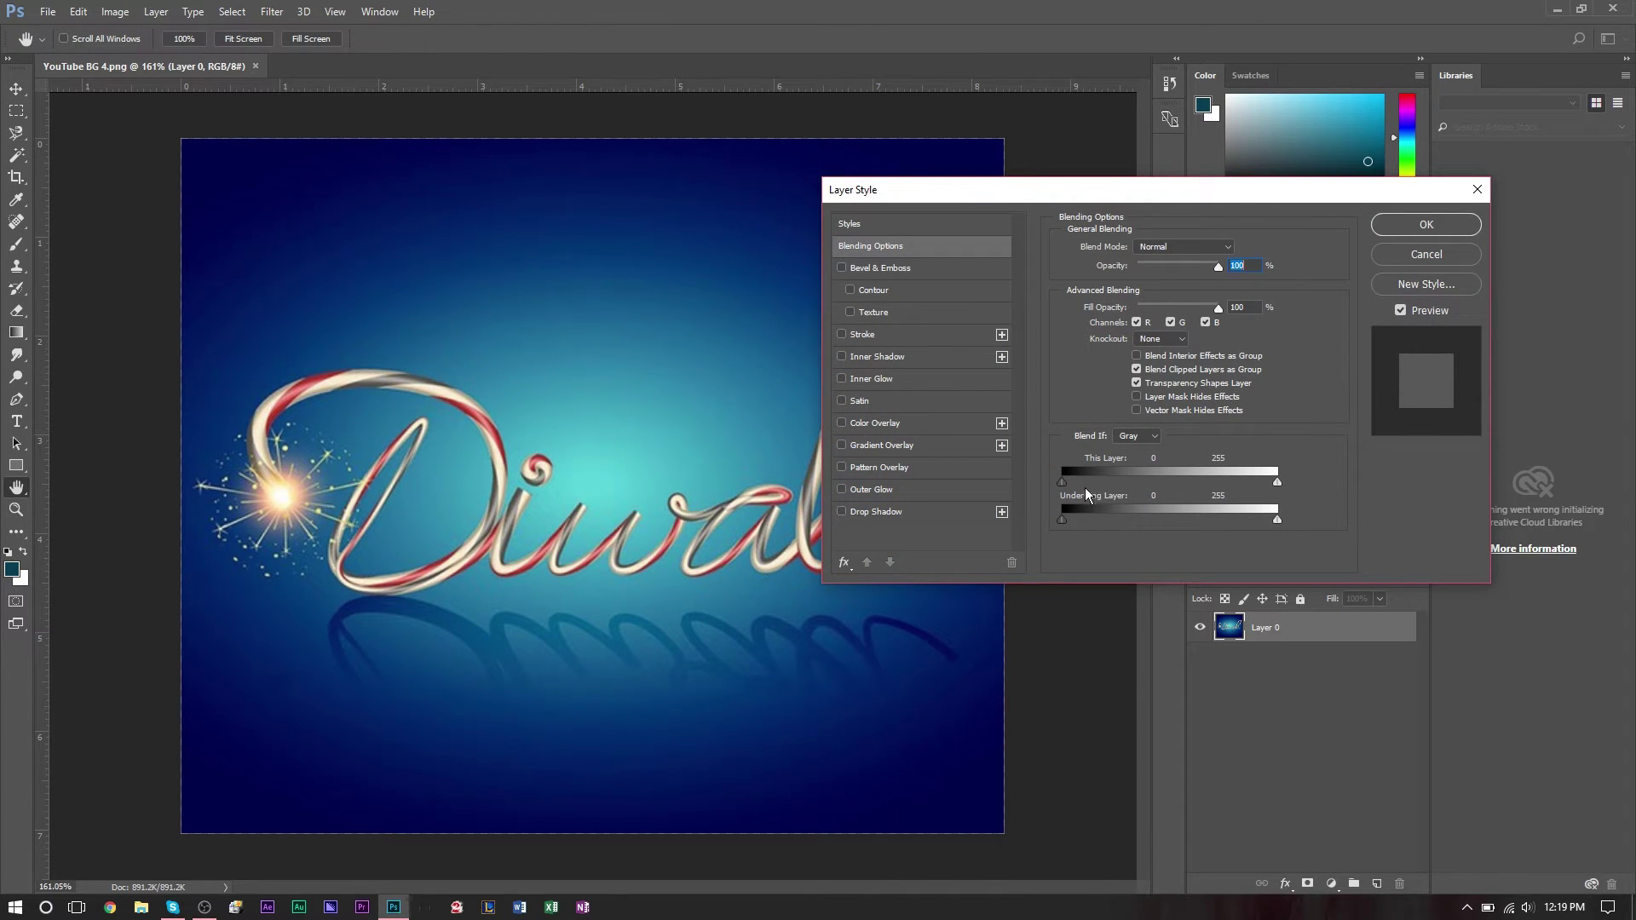
drag(1067, 482, 1200, 494)
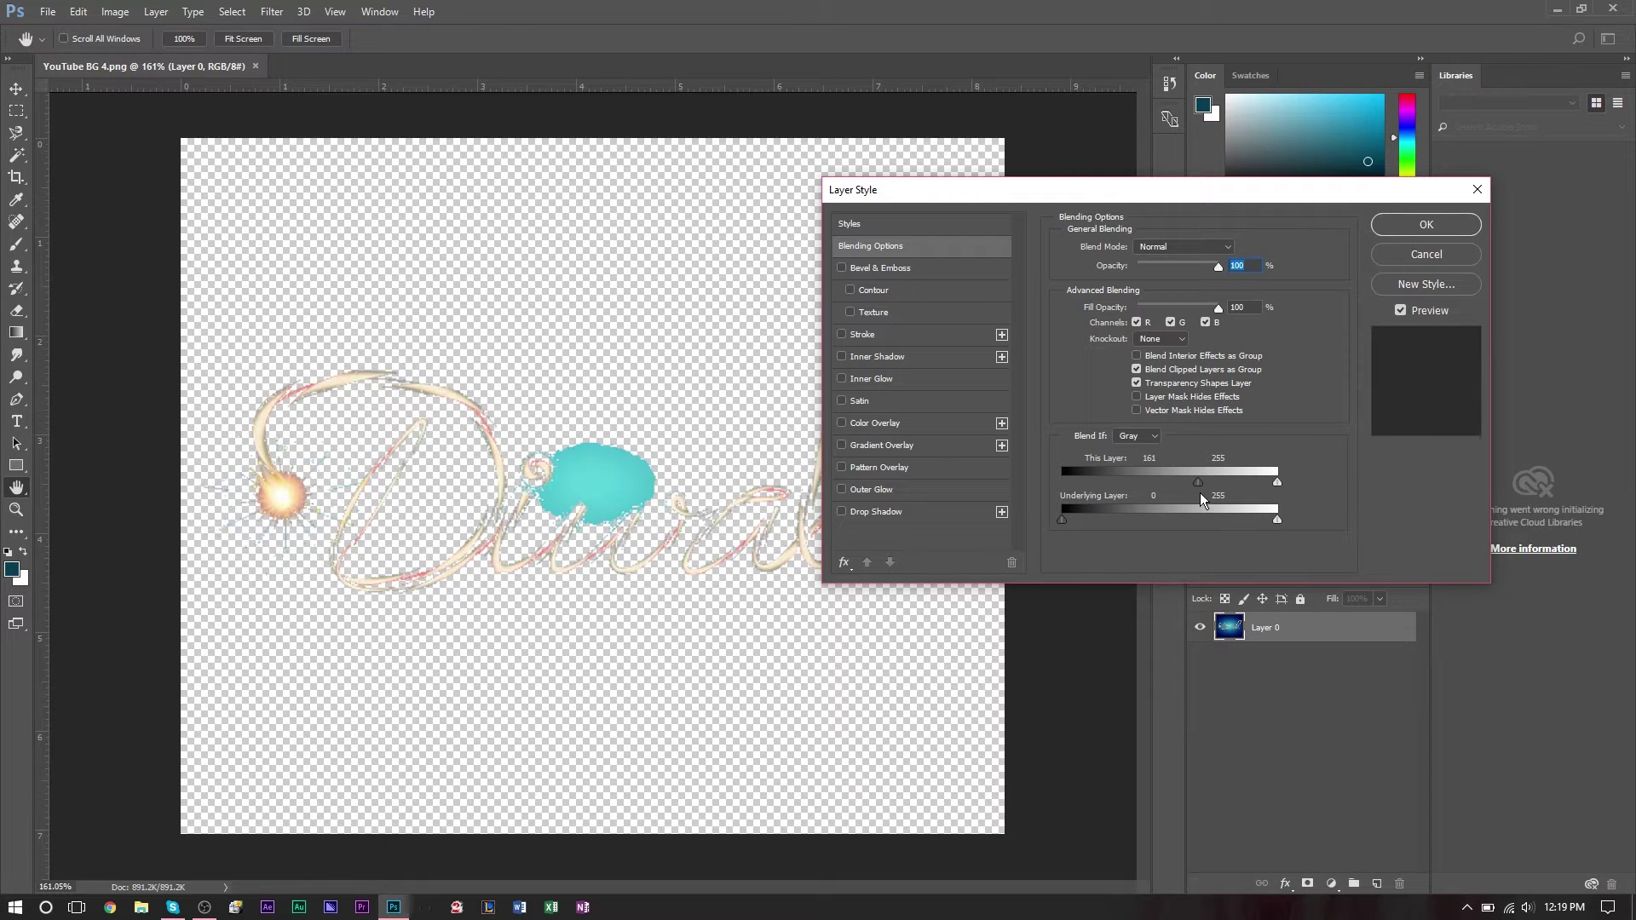
drag(1199, 494, 1062, 494)
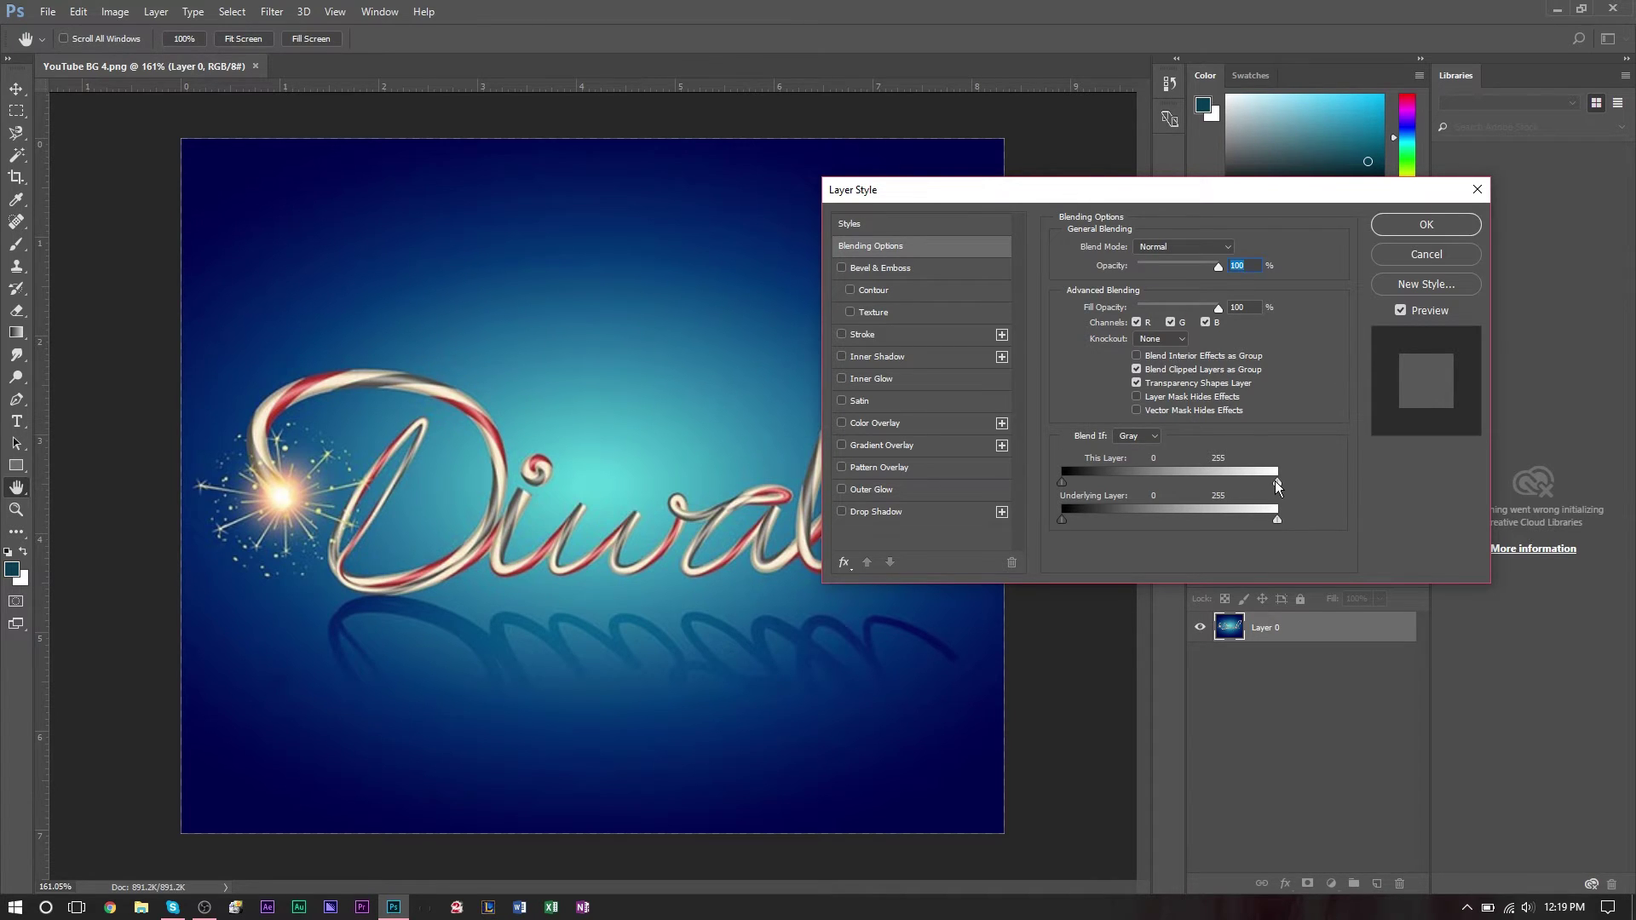
mouse_move(1278, 485)
mouse_down()
mouse_move(1070, 500)
mouse_move(1251, 482)
mouse_up()
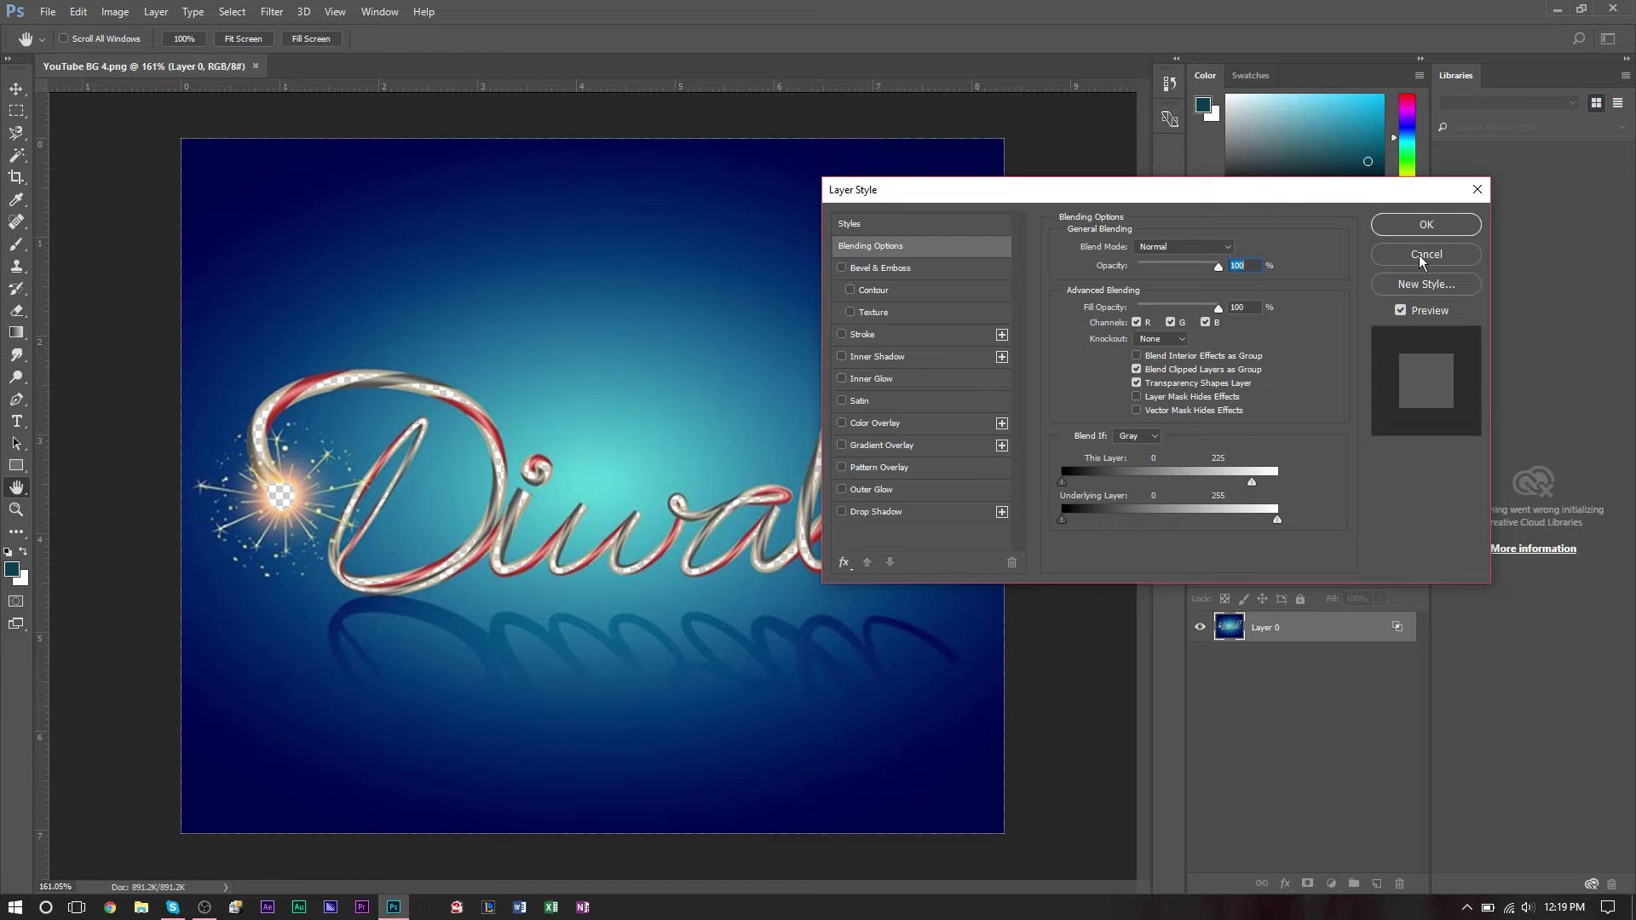
click(1419, 254)
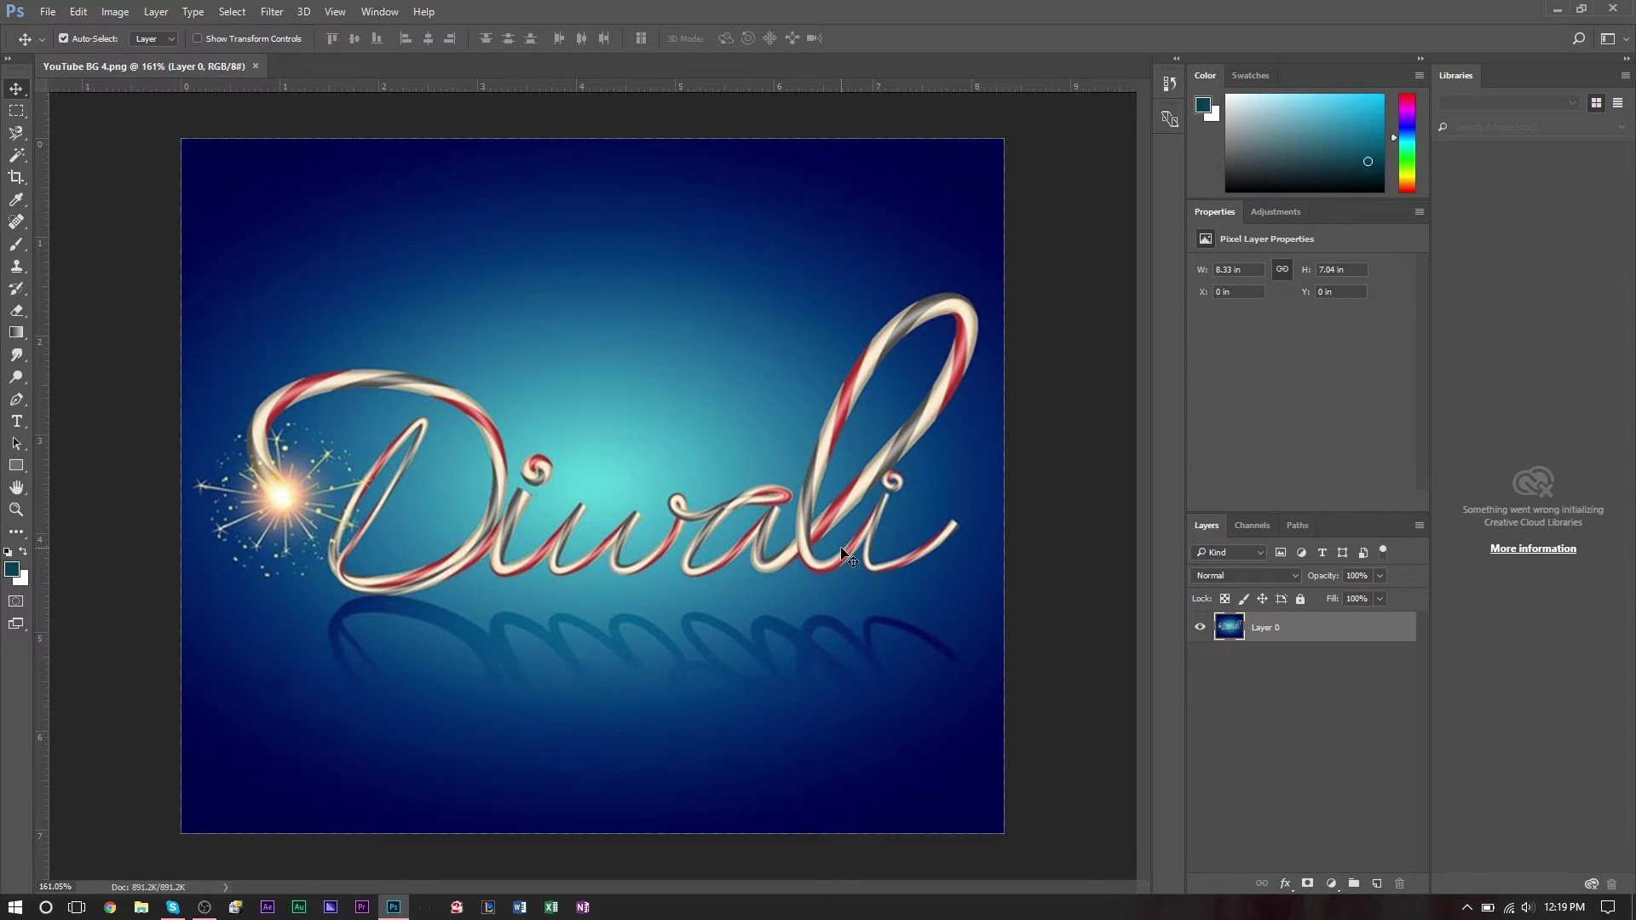
click(258, 66)
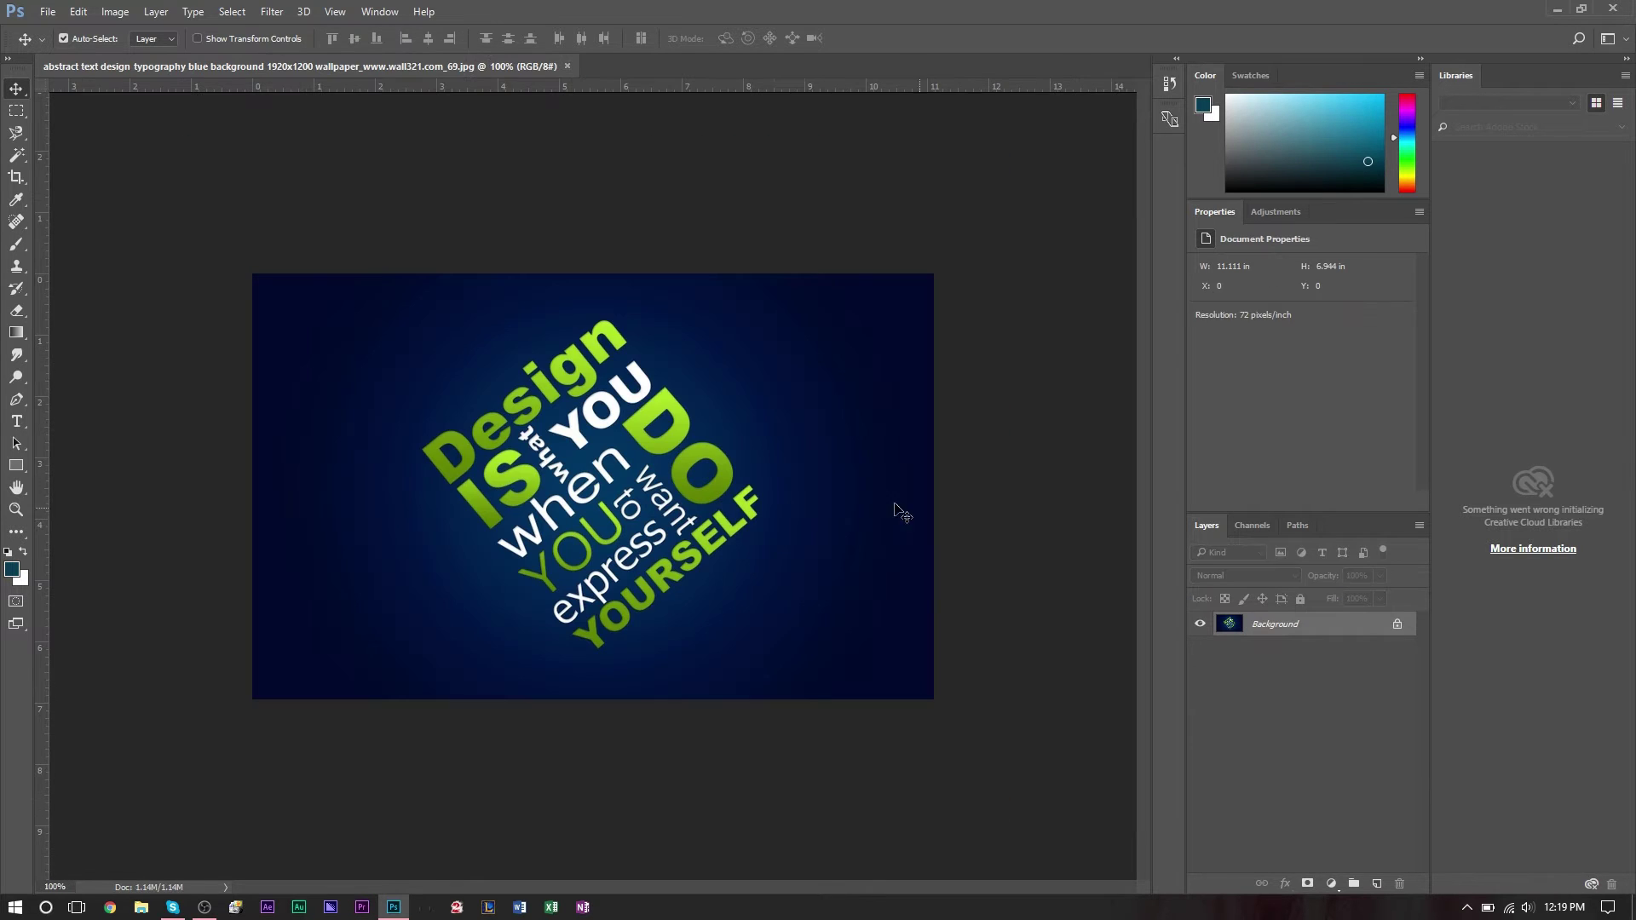
Convert the wallpaper's locked Background into an editable Layer 0
scroll(714, 508, up, 4)
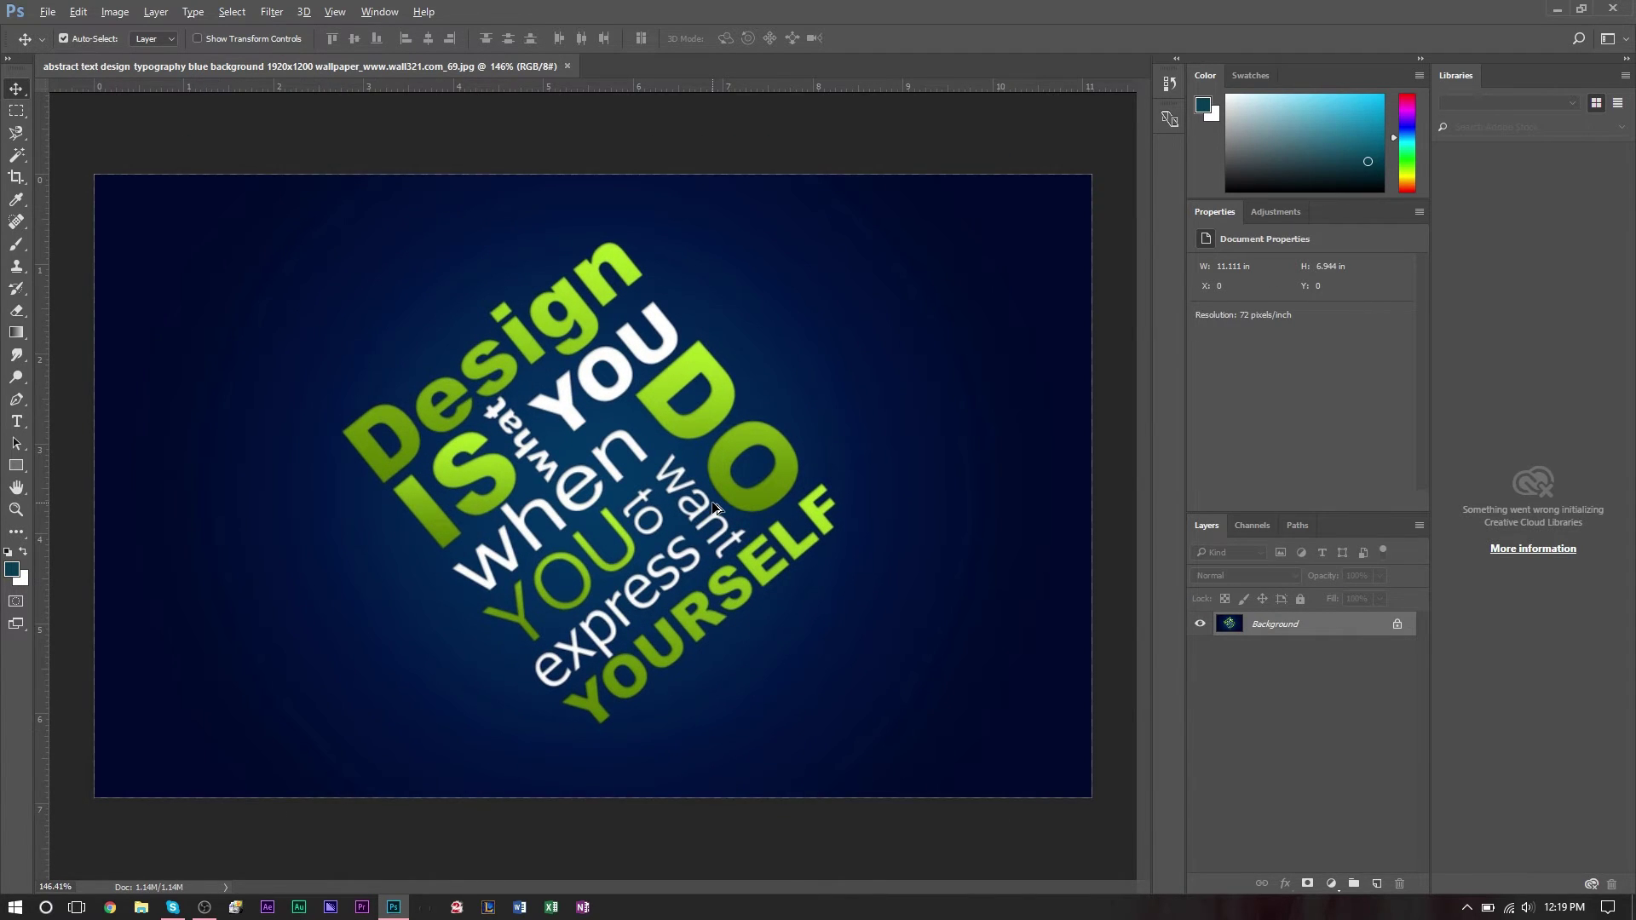
scroll(714, 507, up, 1)
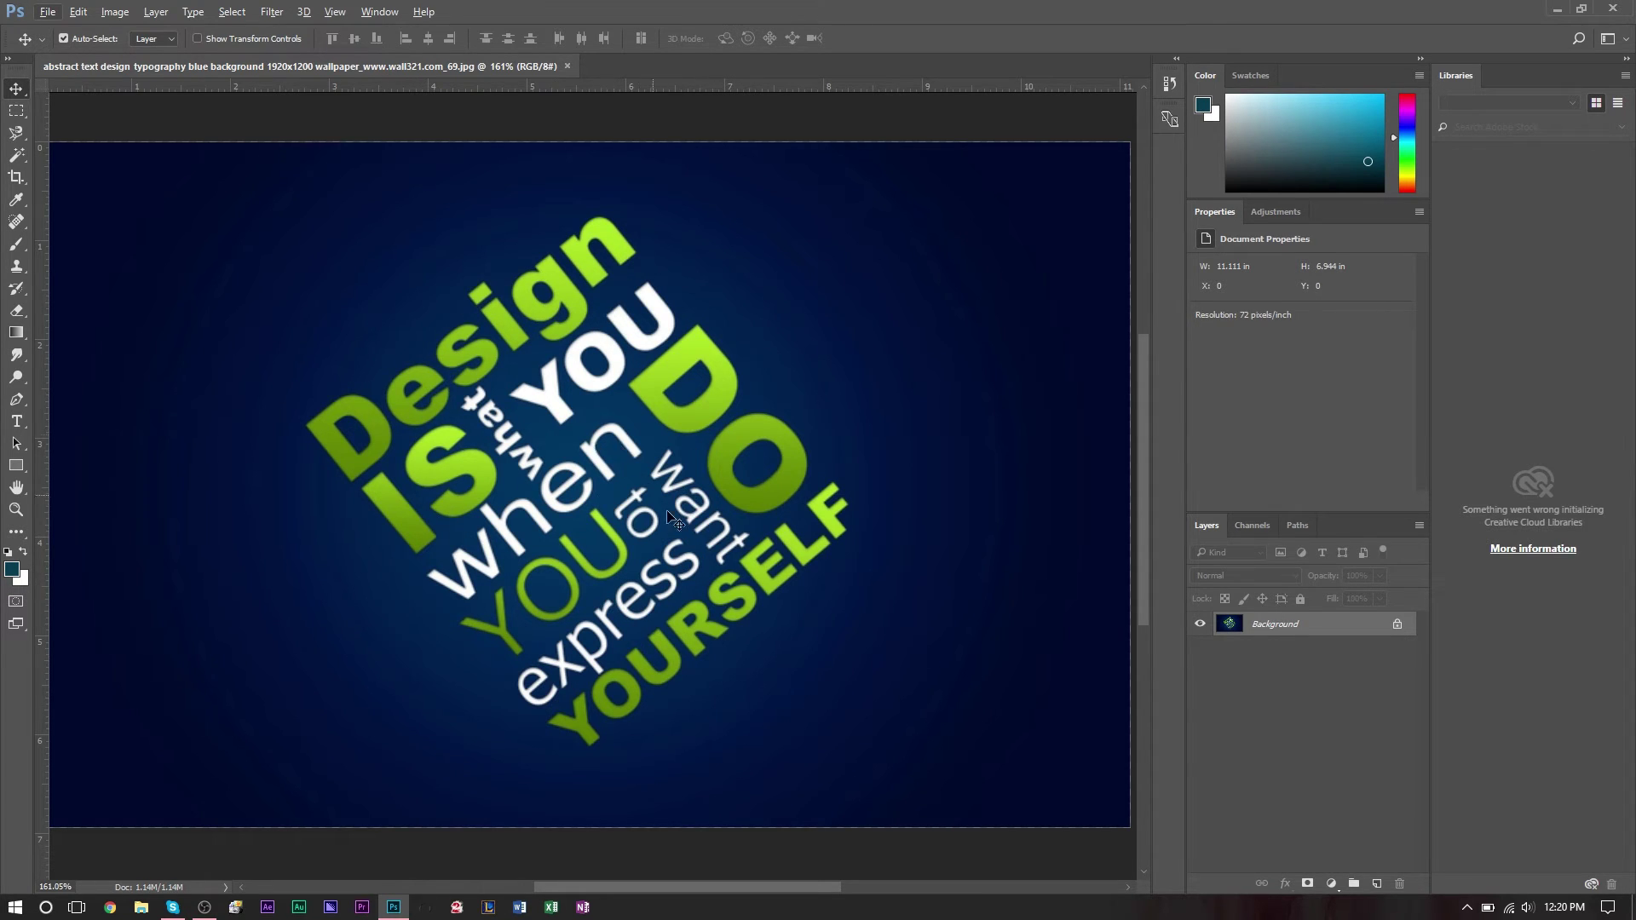
double_click(1312, 627)
click(978, 290)
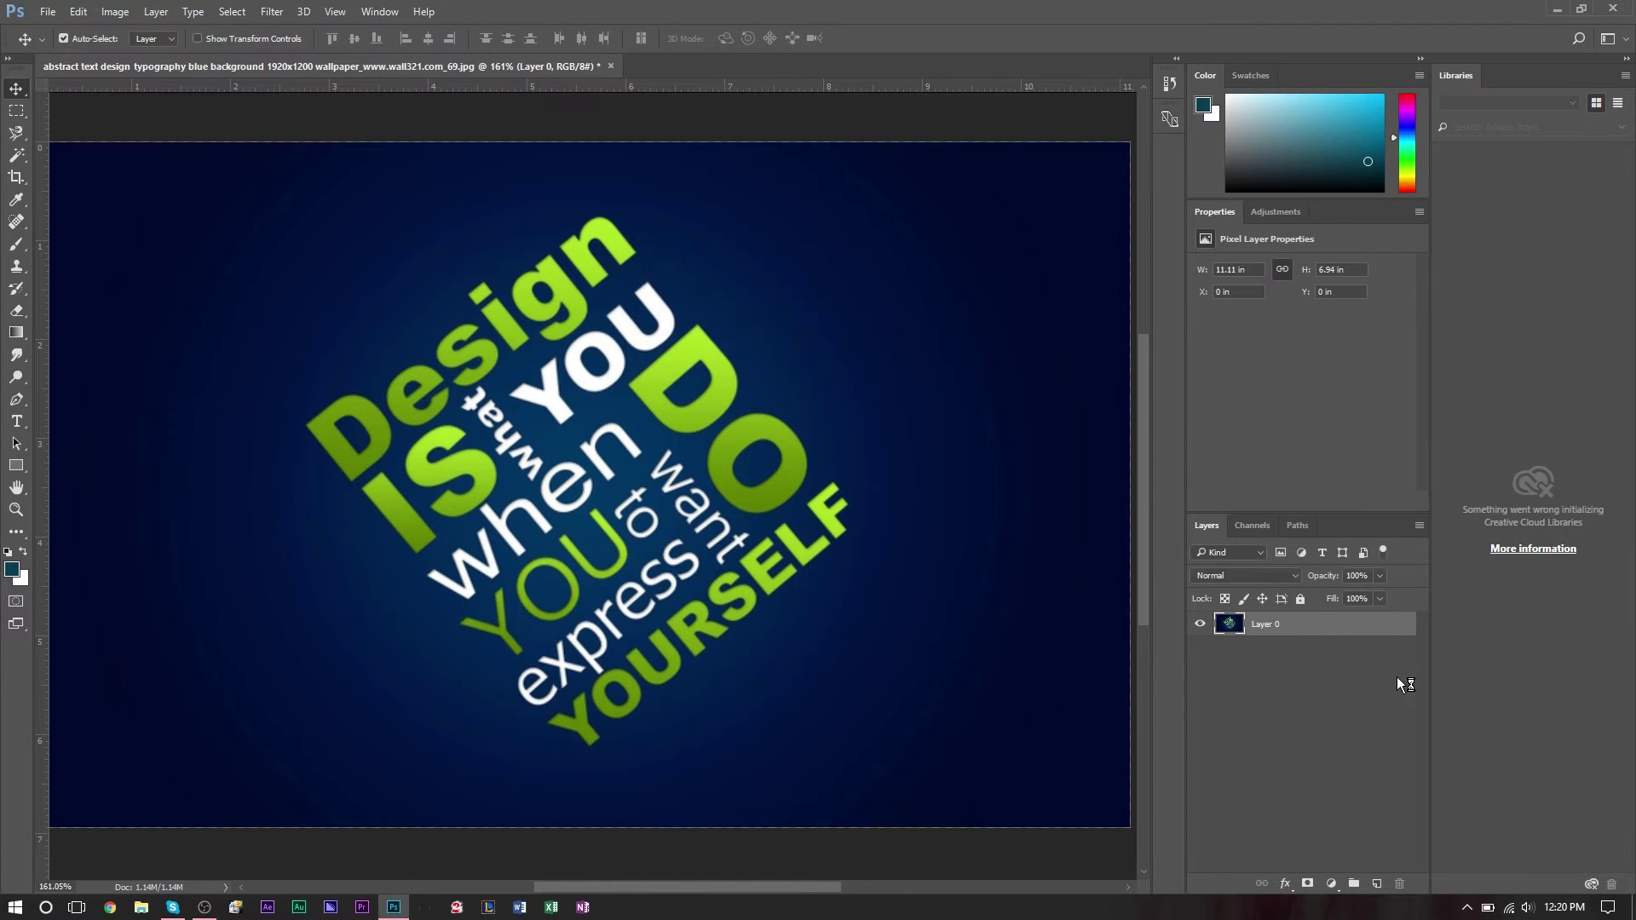
Set Layer 0's This Layer black Blend If slider to 22 to hide the dark outer edges
right_click(1268, 627)
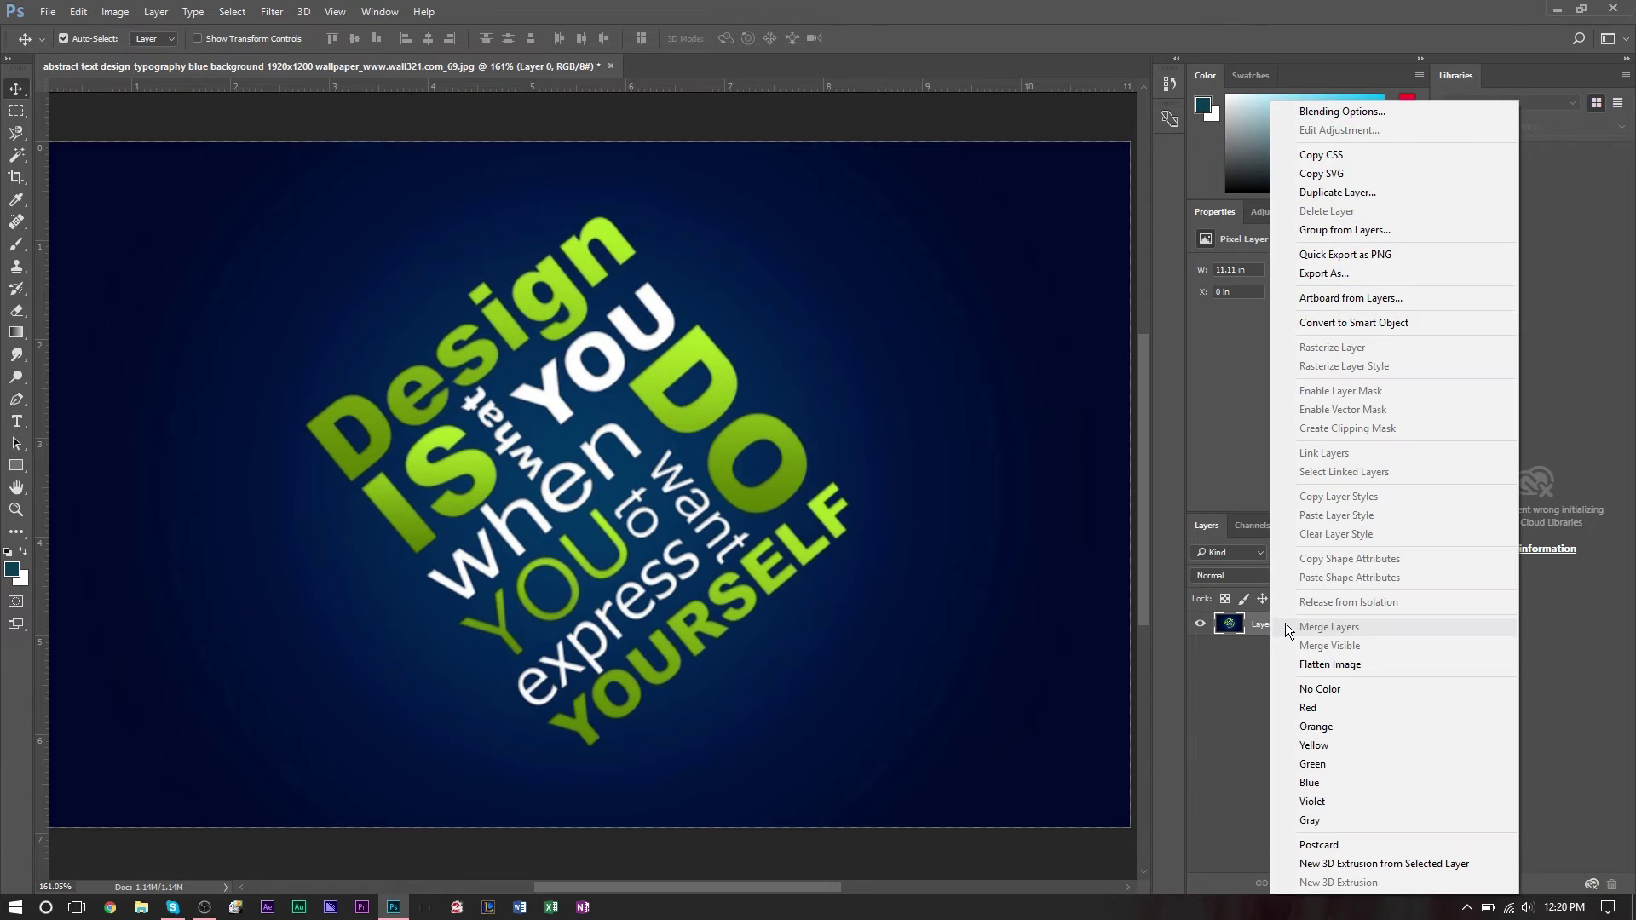
click(1435, 105)
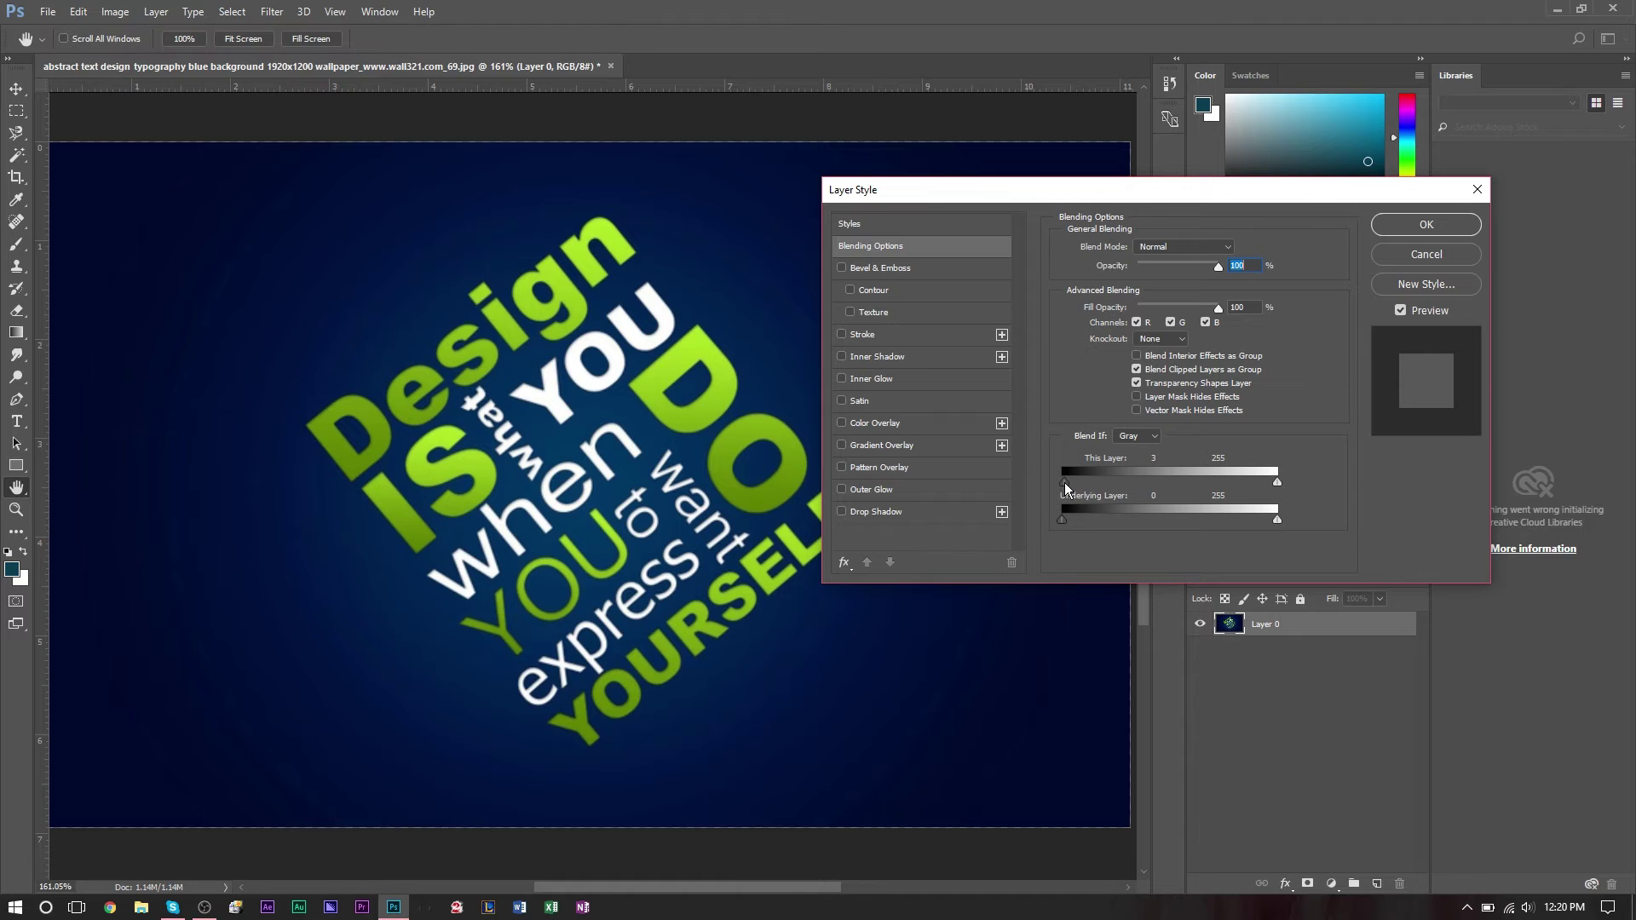
drag(1065, 482, 1080, 478)
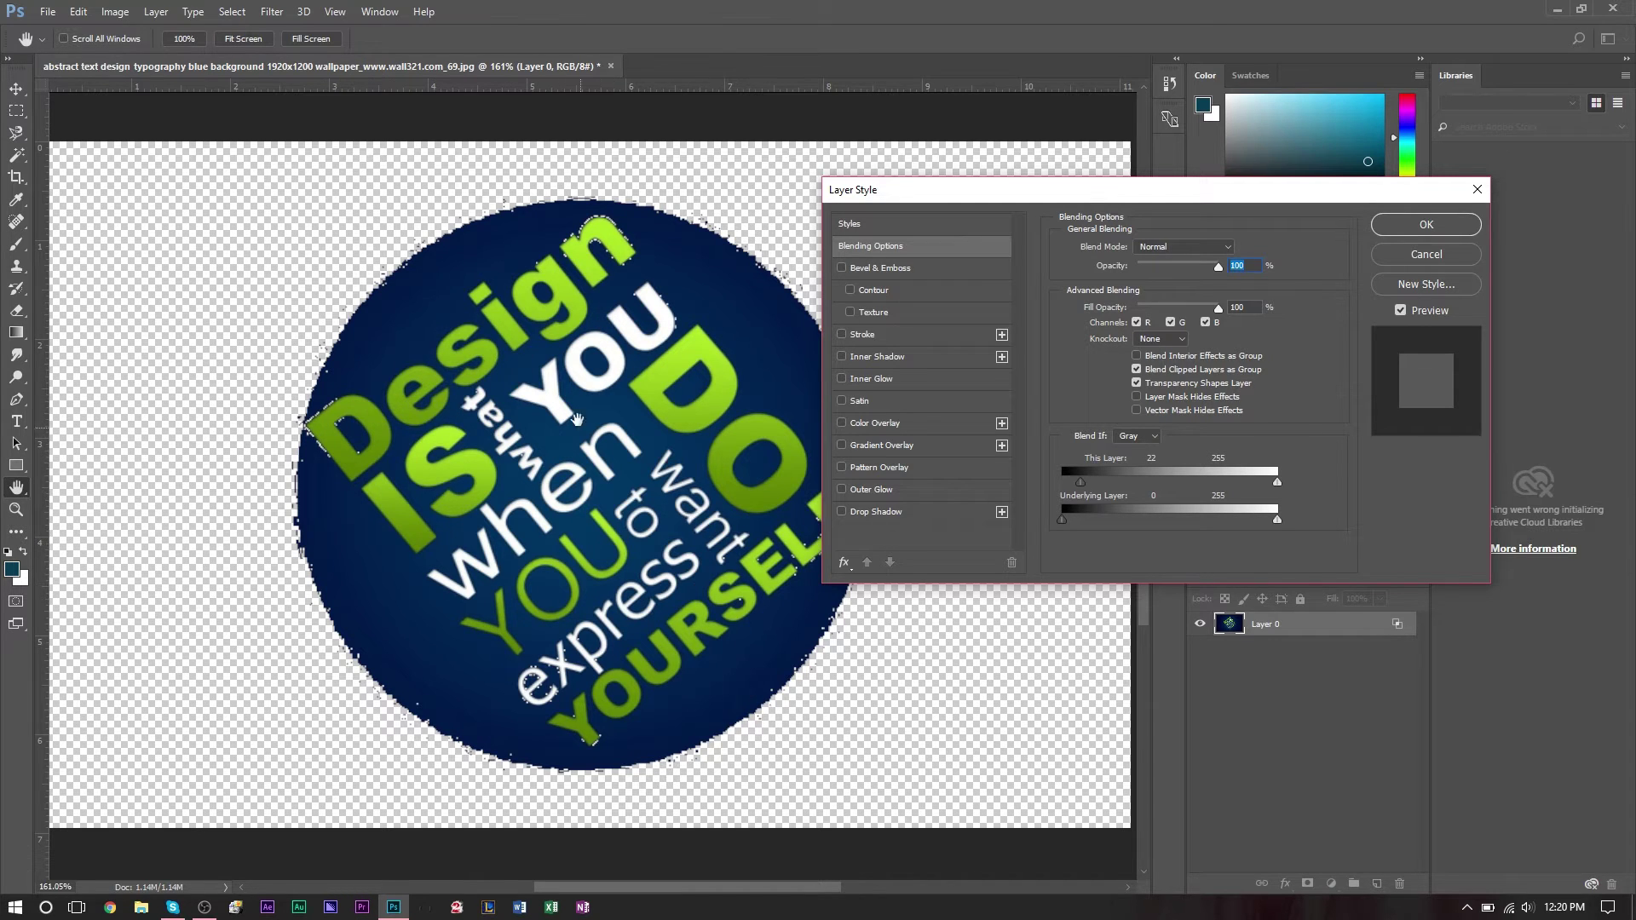
Discard the Blend If 22 preview and zoom in on the lettering
click(1426, 255)
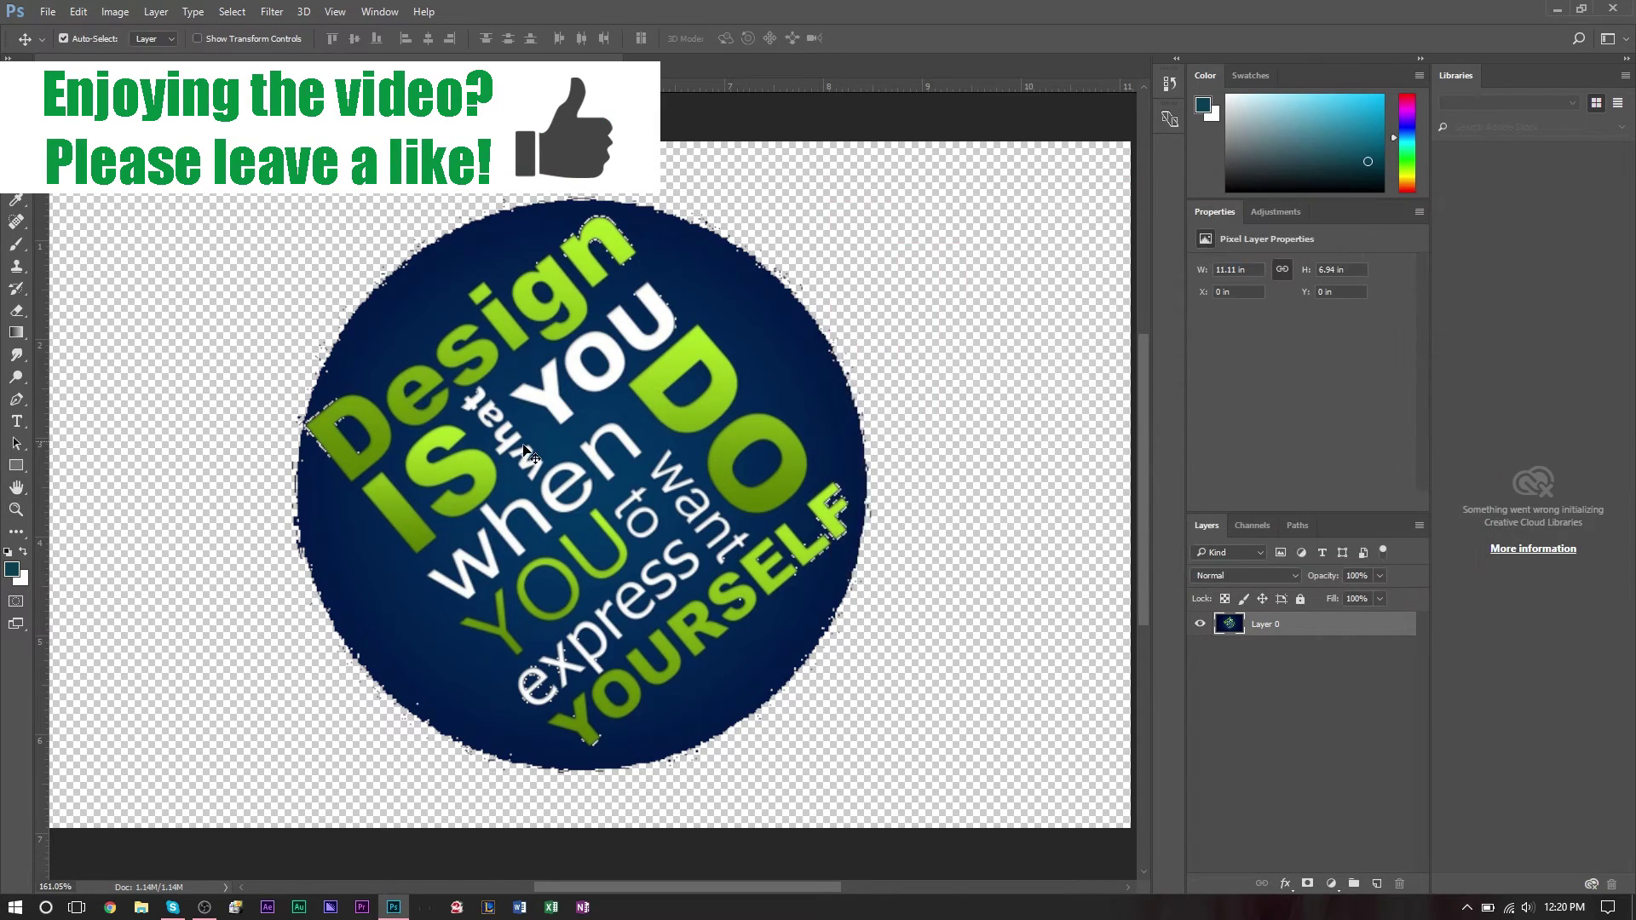
scroll(480, 448, up, 5)
scroll(220, 426, up, 4)
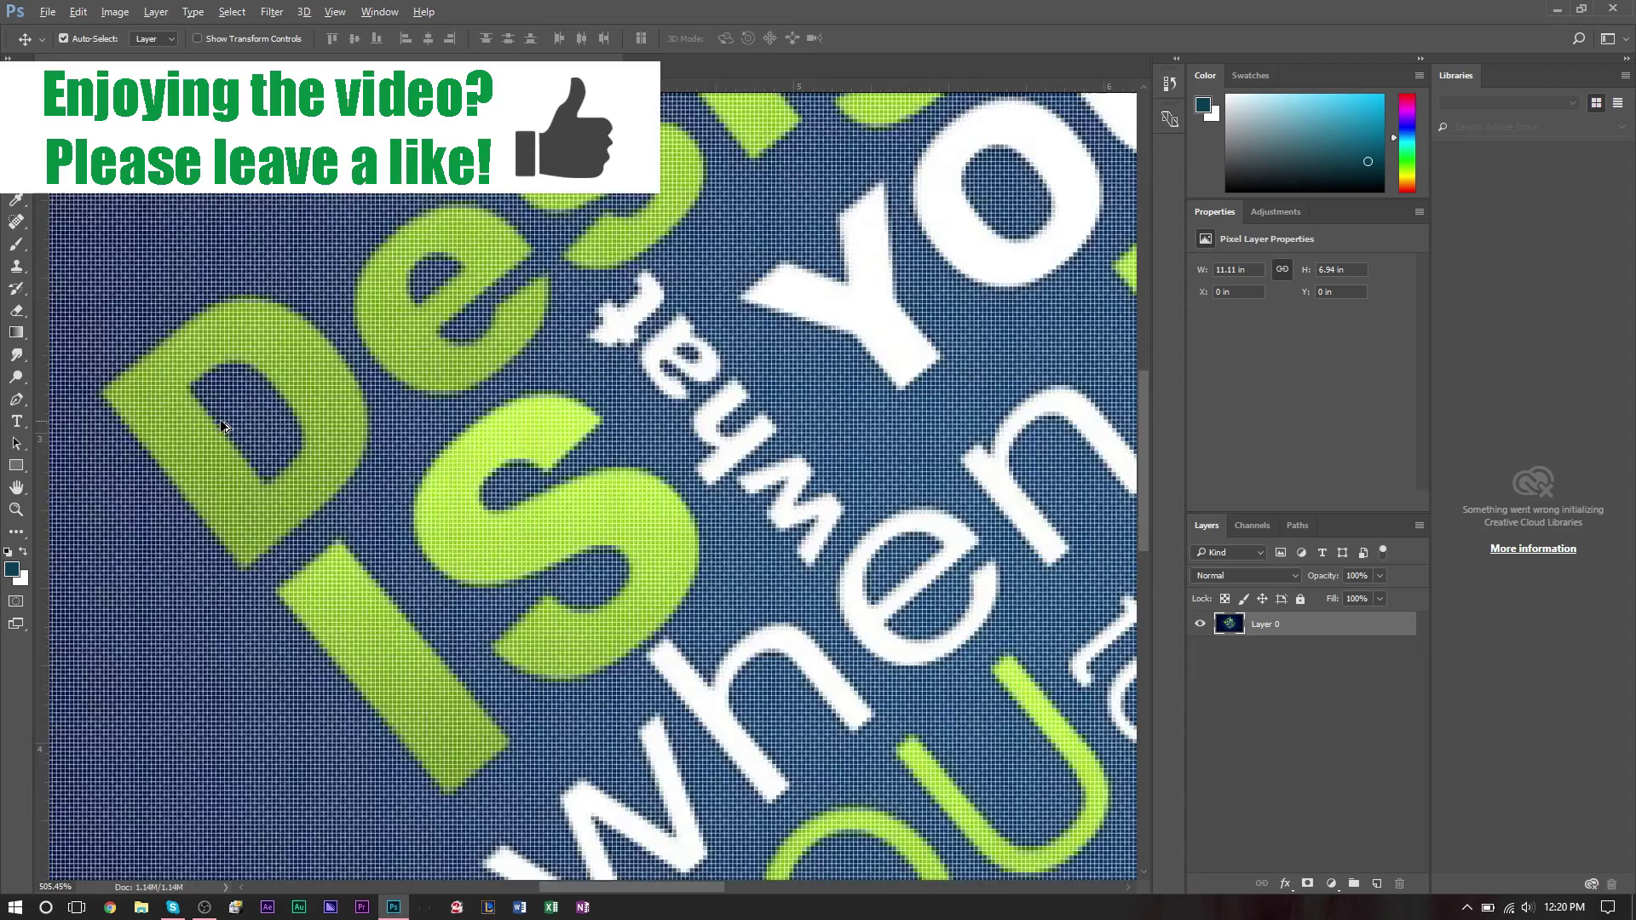
scroll(228, 426, down, 4)
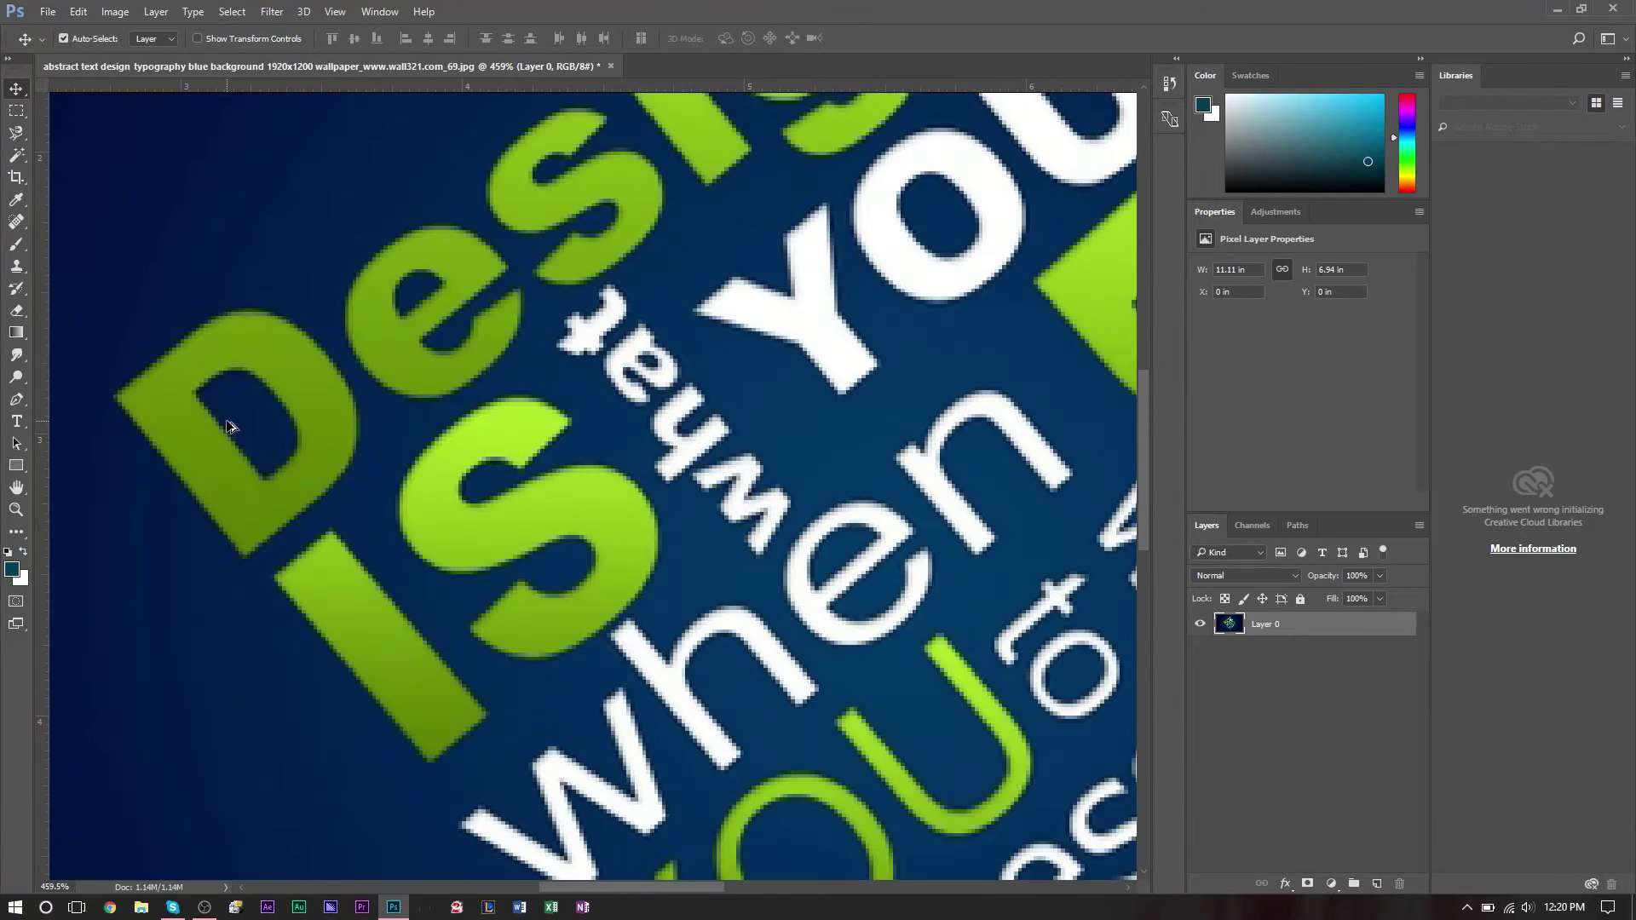
scroll(227, 424, up, 3)
Raise Layer 0's This Layer black Blend If slider to 59, removing the blue disc, and apply it
right_click(1265, 624)
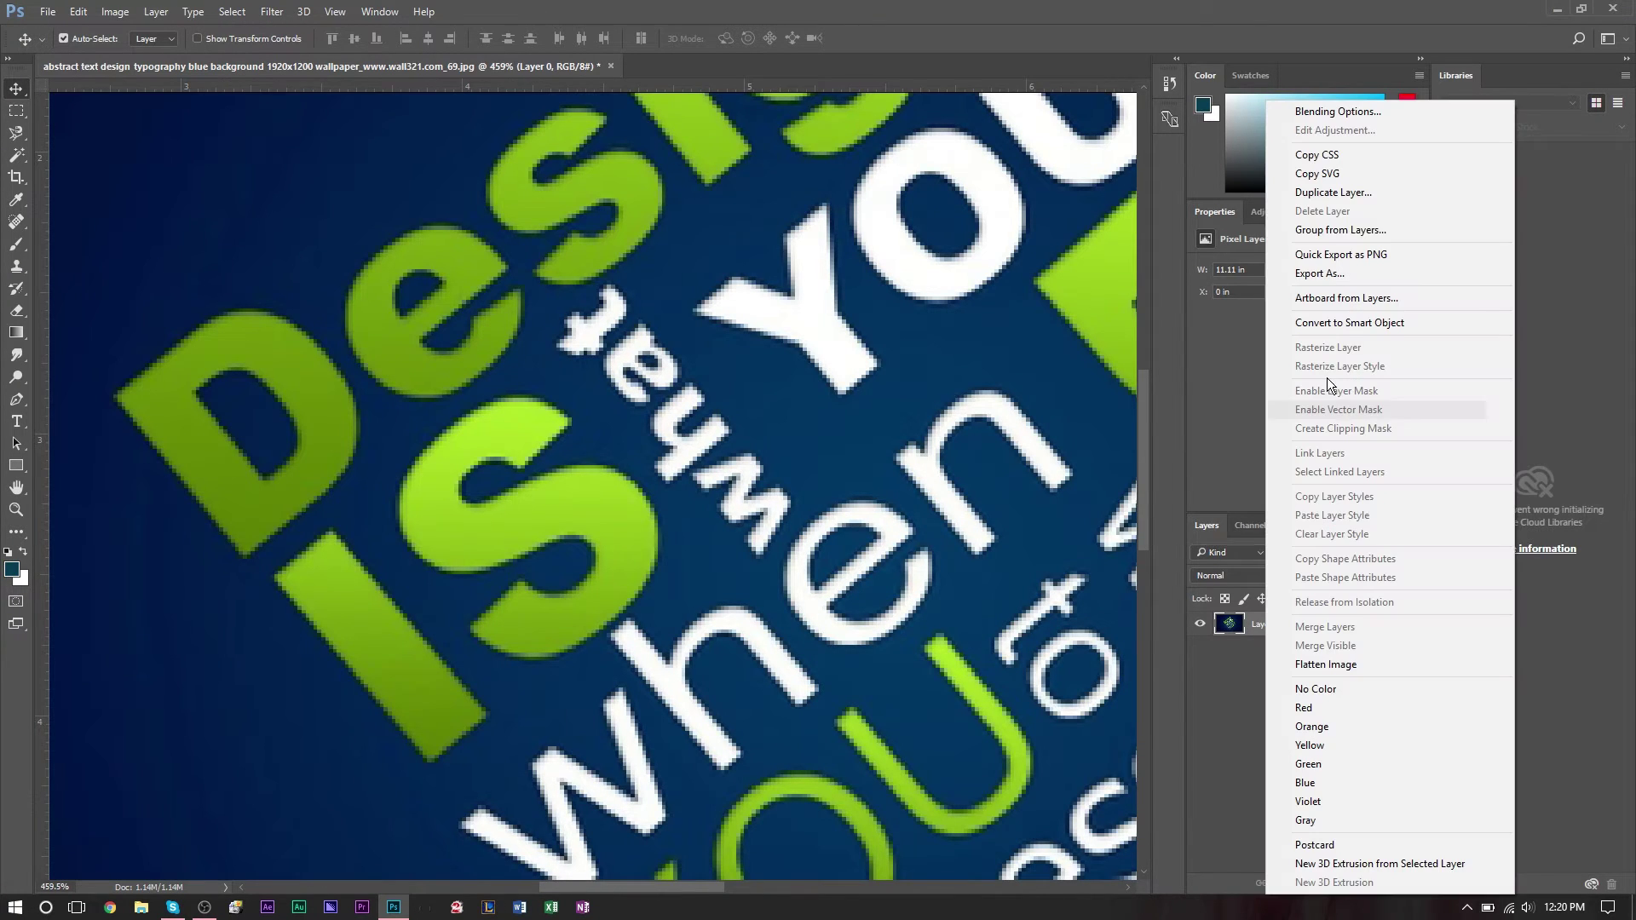
click(1403, 113)
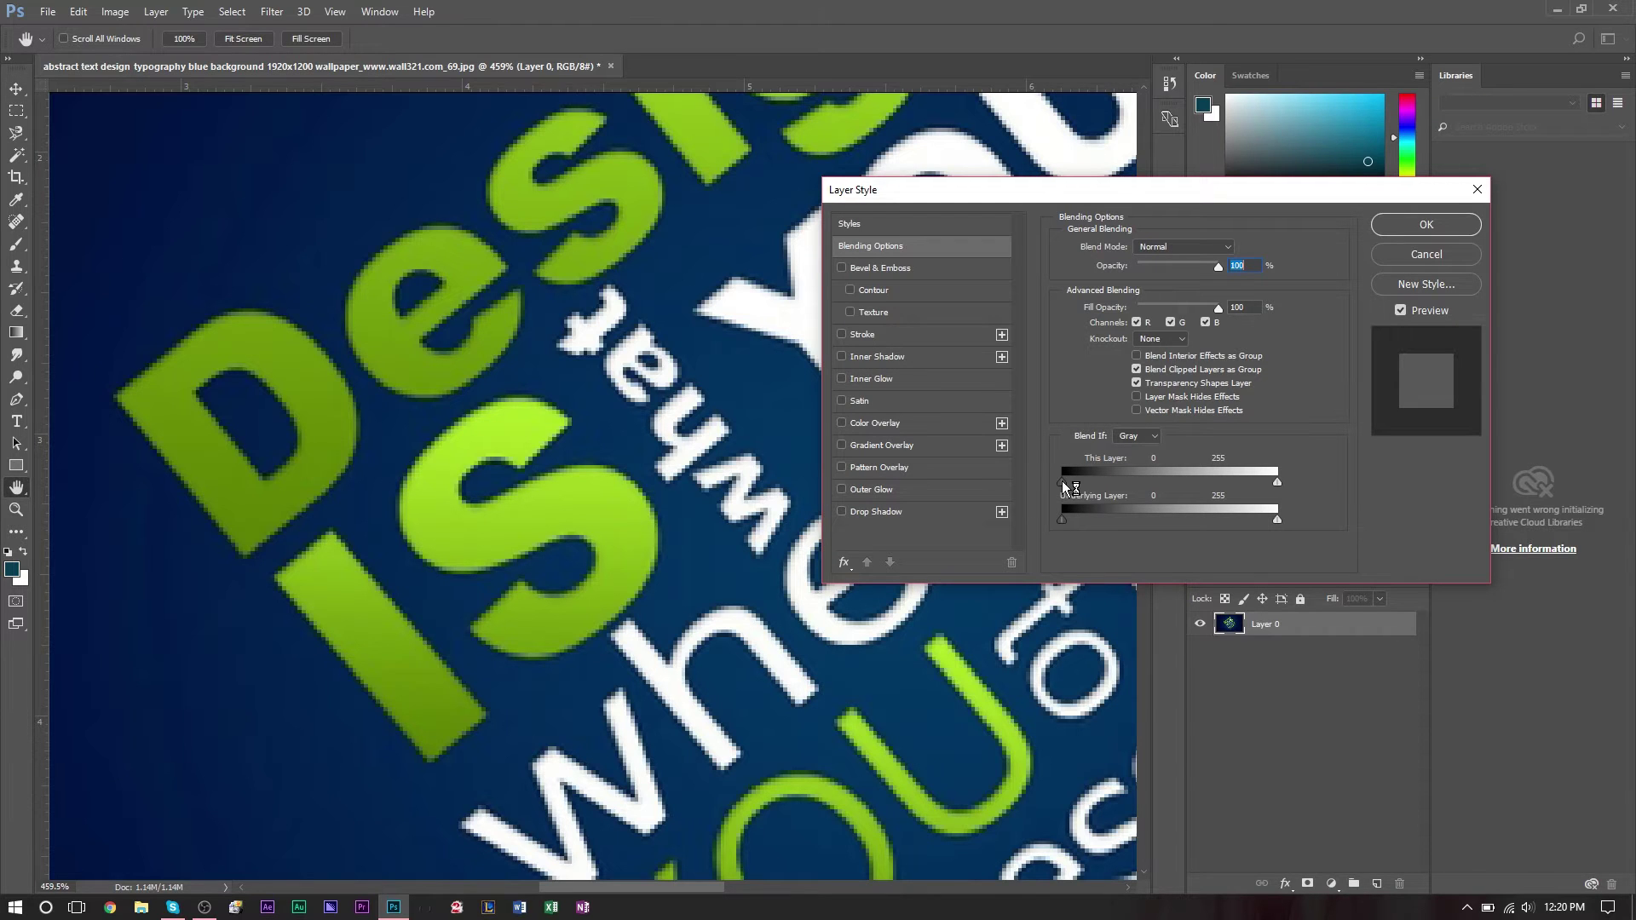
drag(1062, 482, 1080, 483)
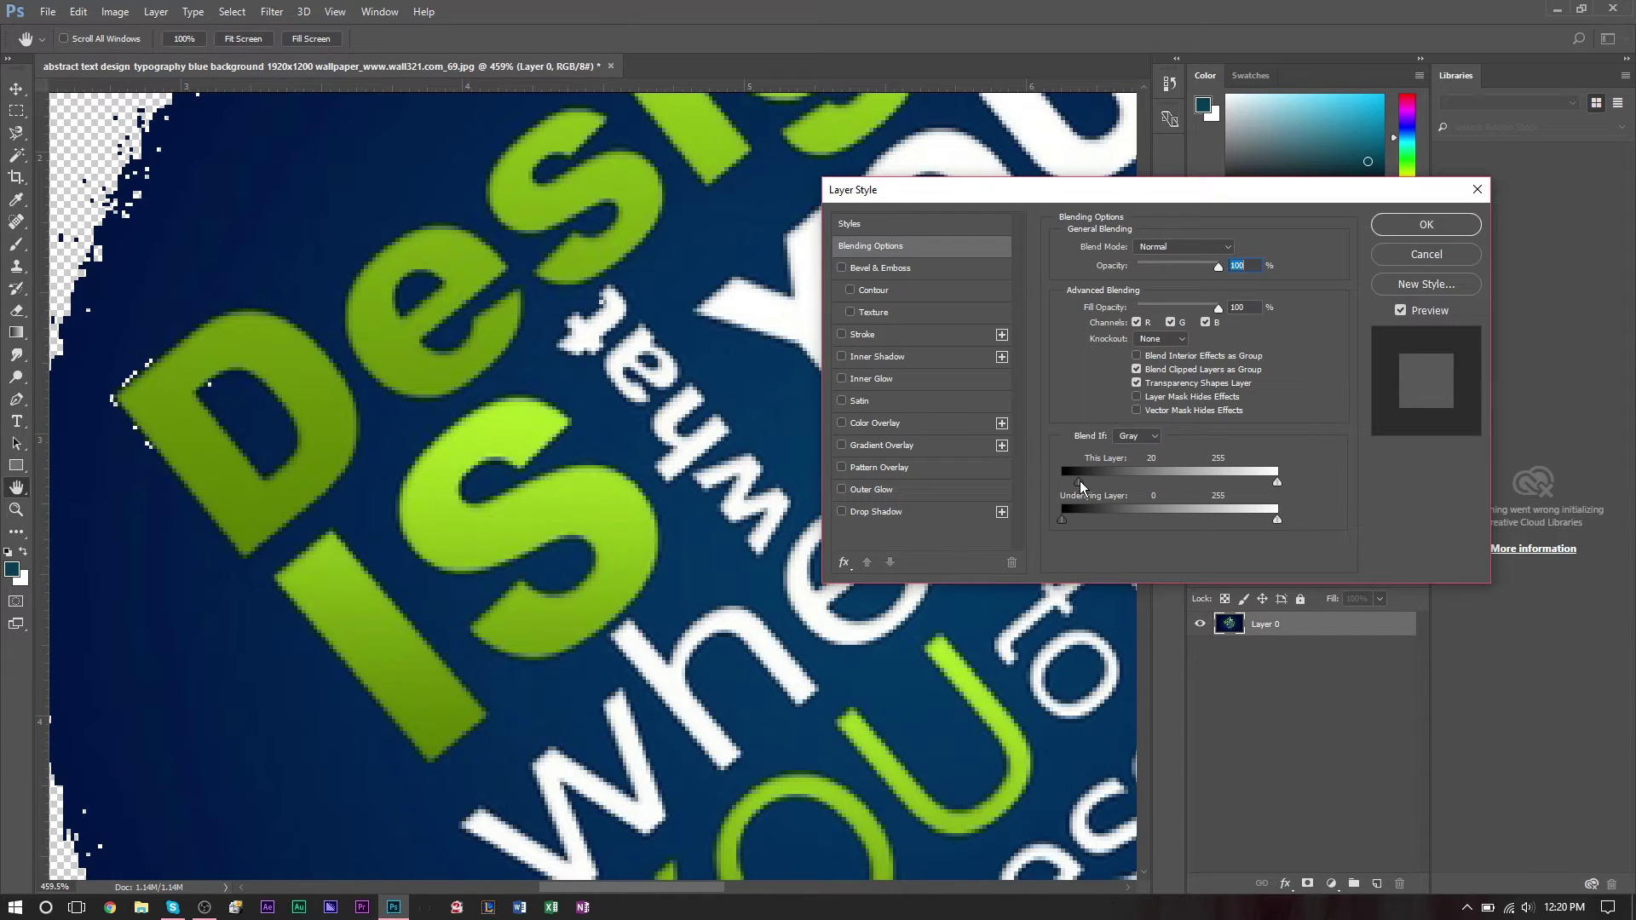
drag(1080, 481, 1105, 484)
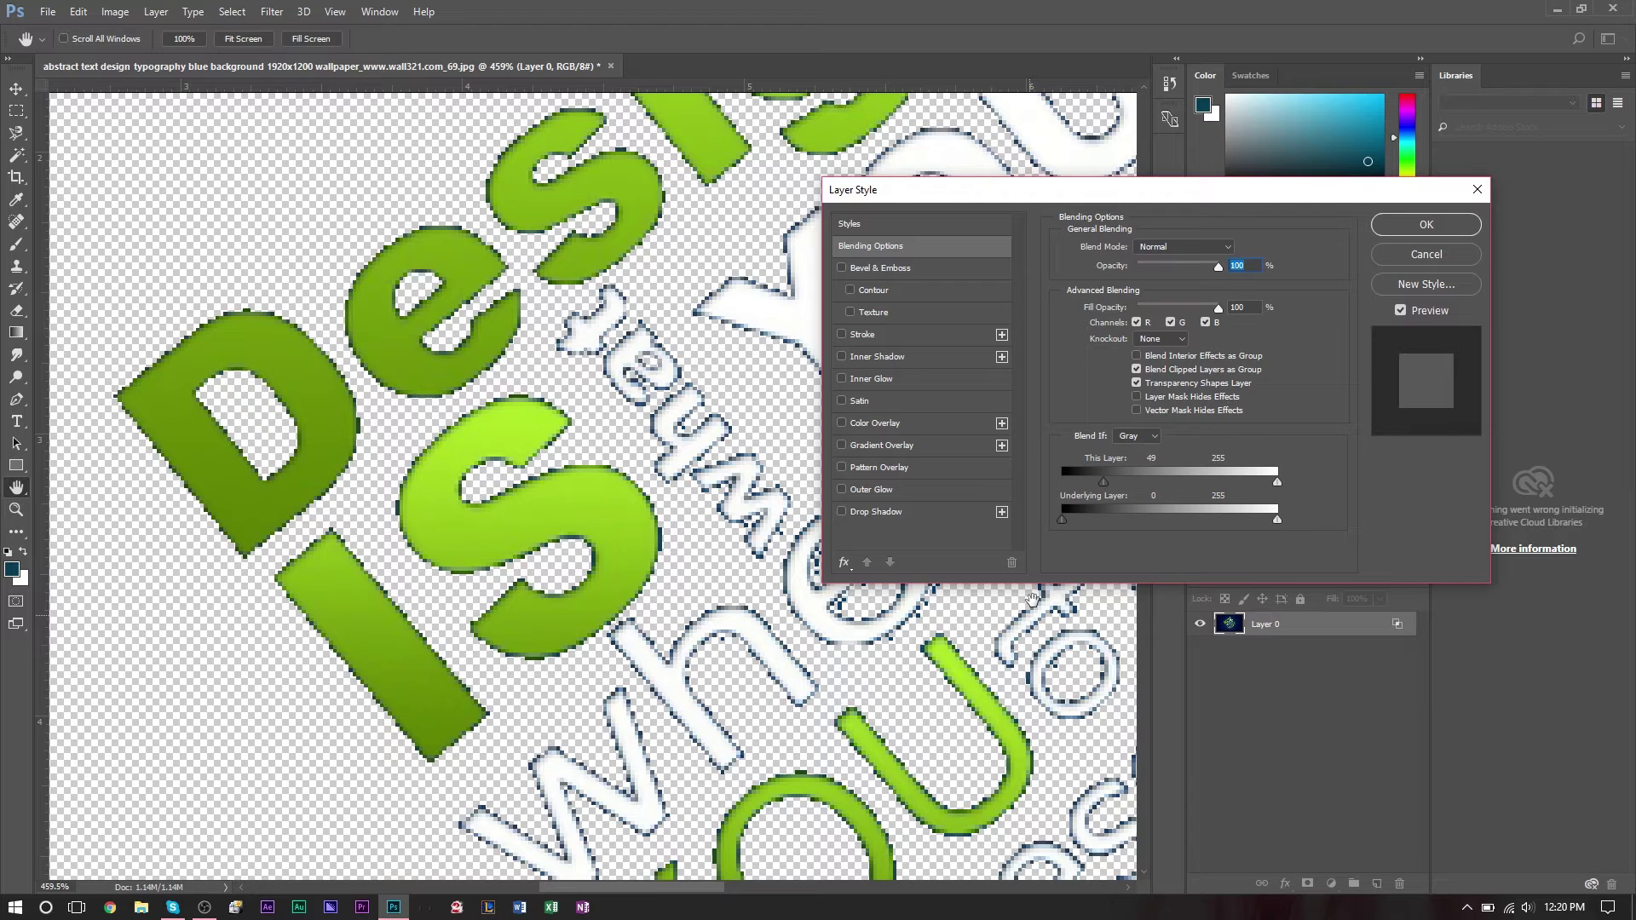
drag(1104, 483, 1132, 485)
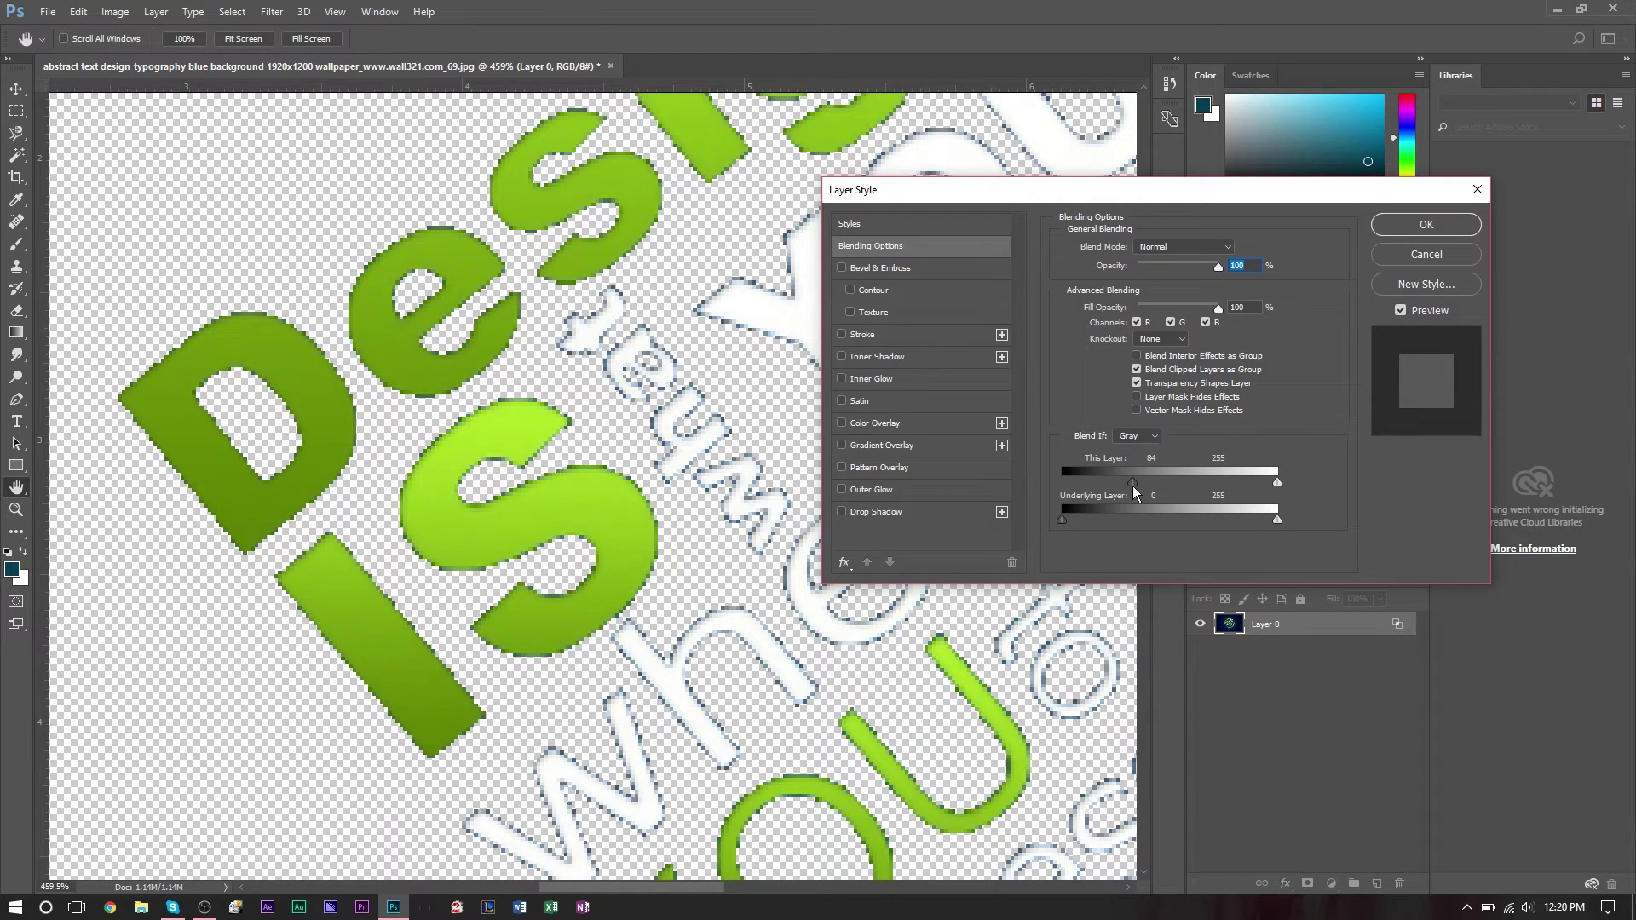
drag(1132, 483, 1159, 483)
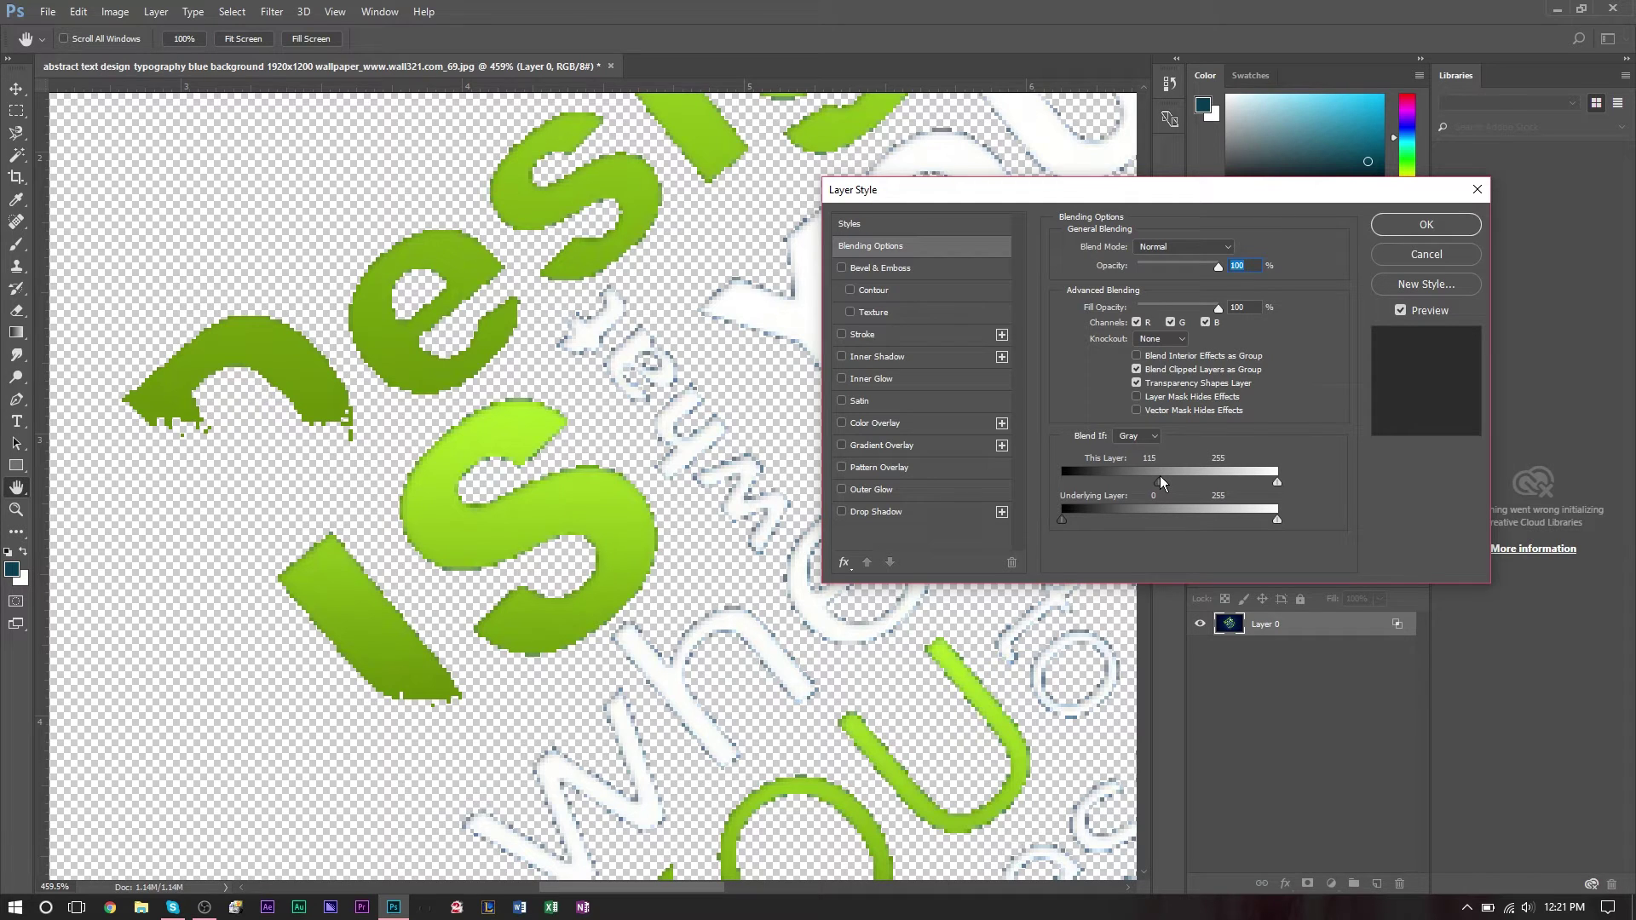
drag(1159, 481, 1091, 484)
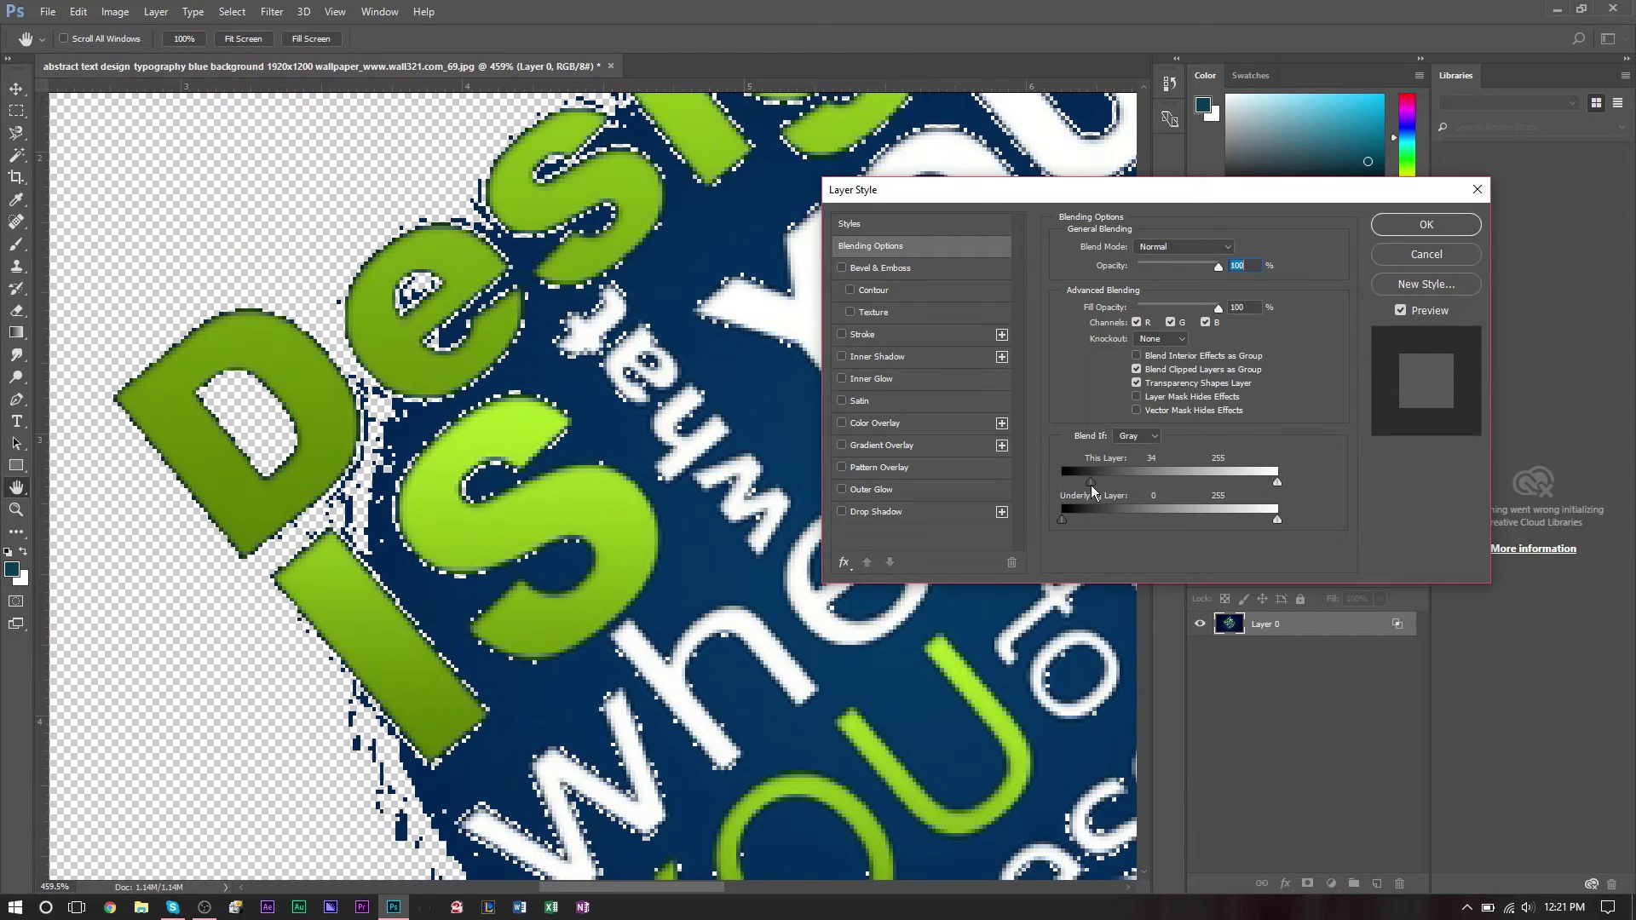
drag(1090, 484, 1112, 496)
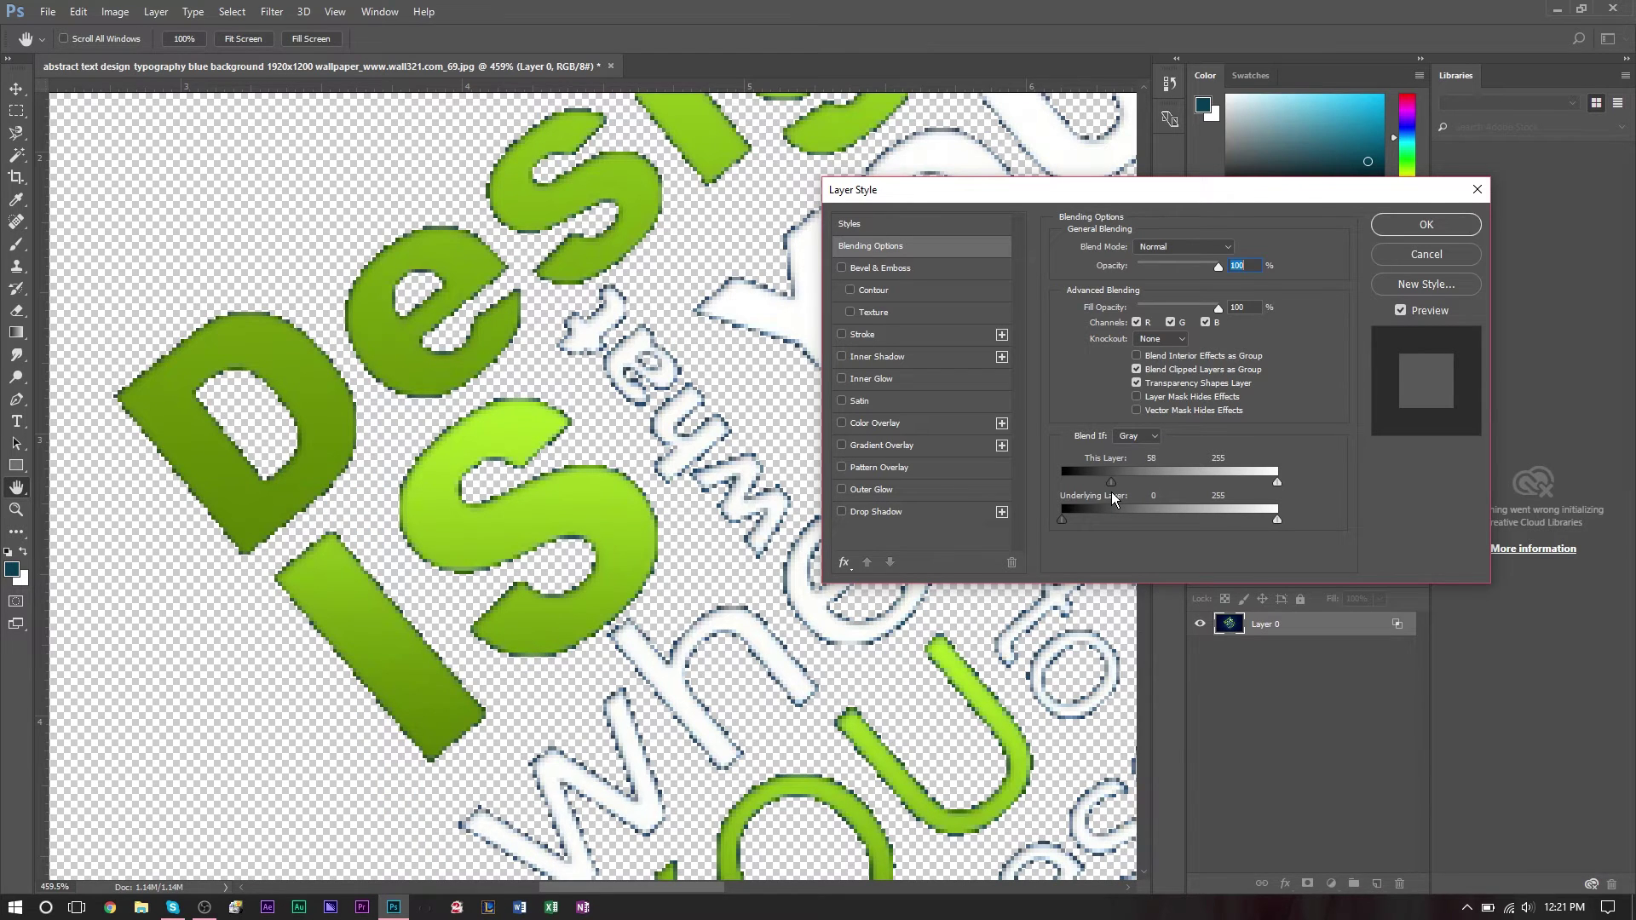
drag(1264, 198, 1072, 263)
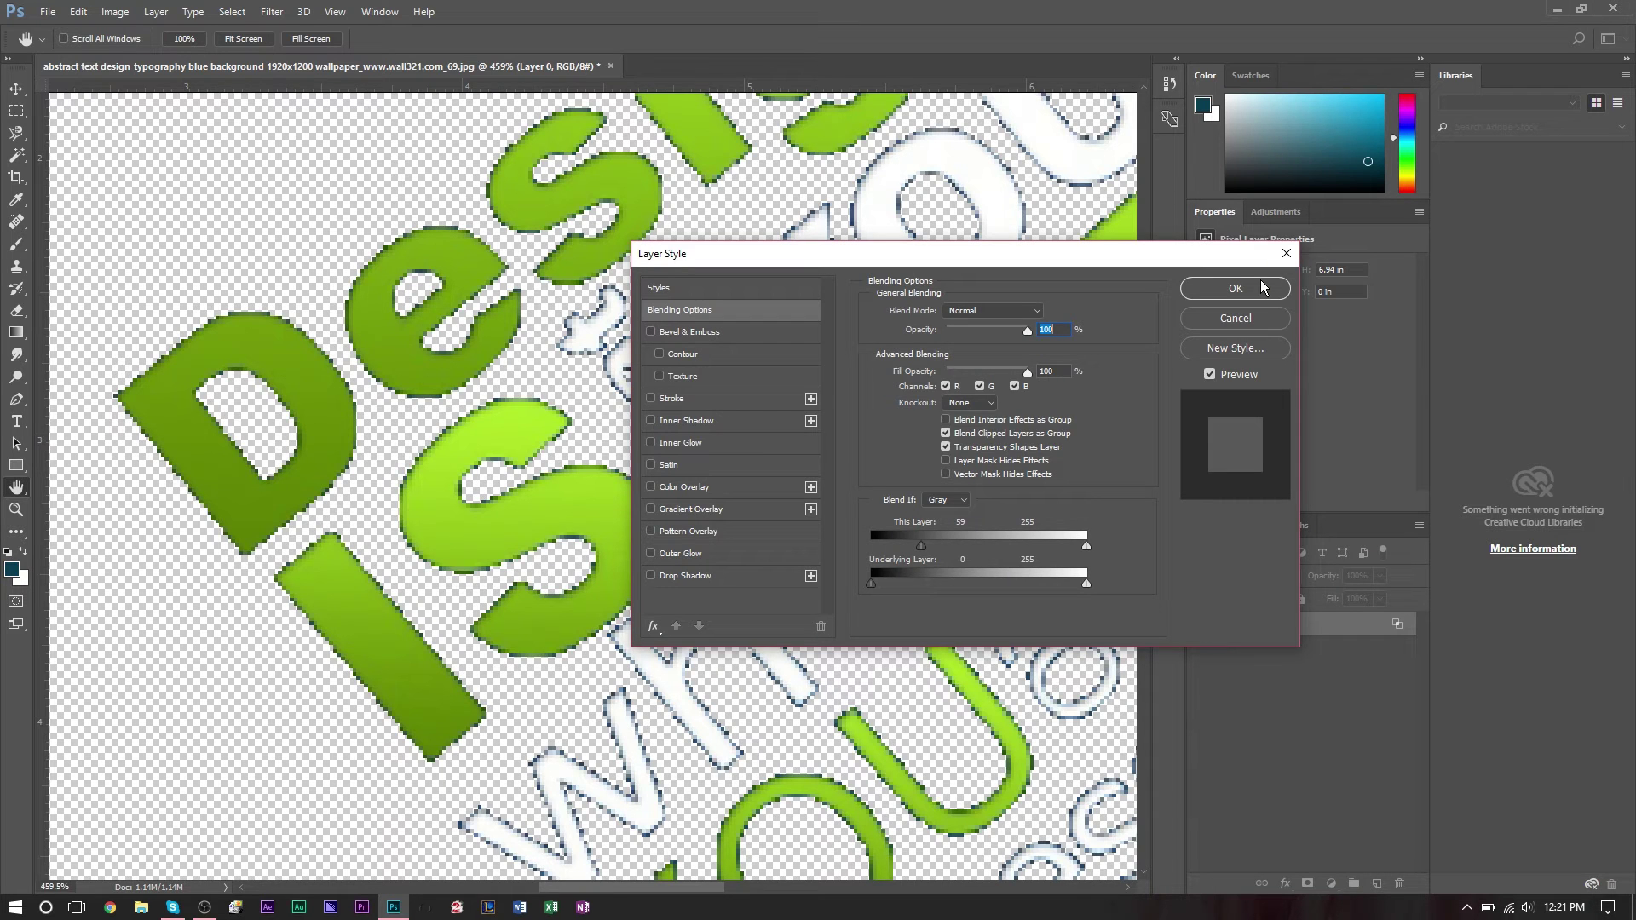
click(1234, 289)
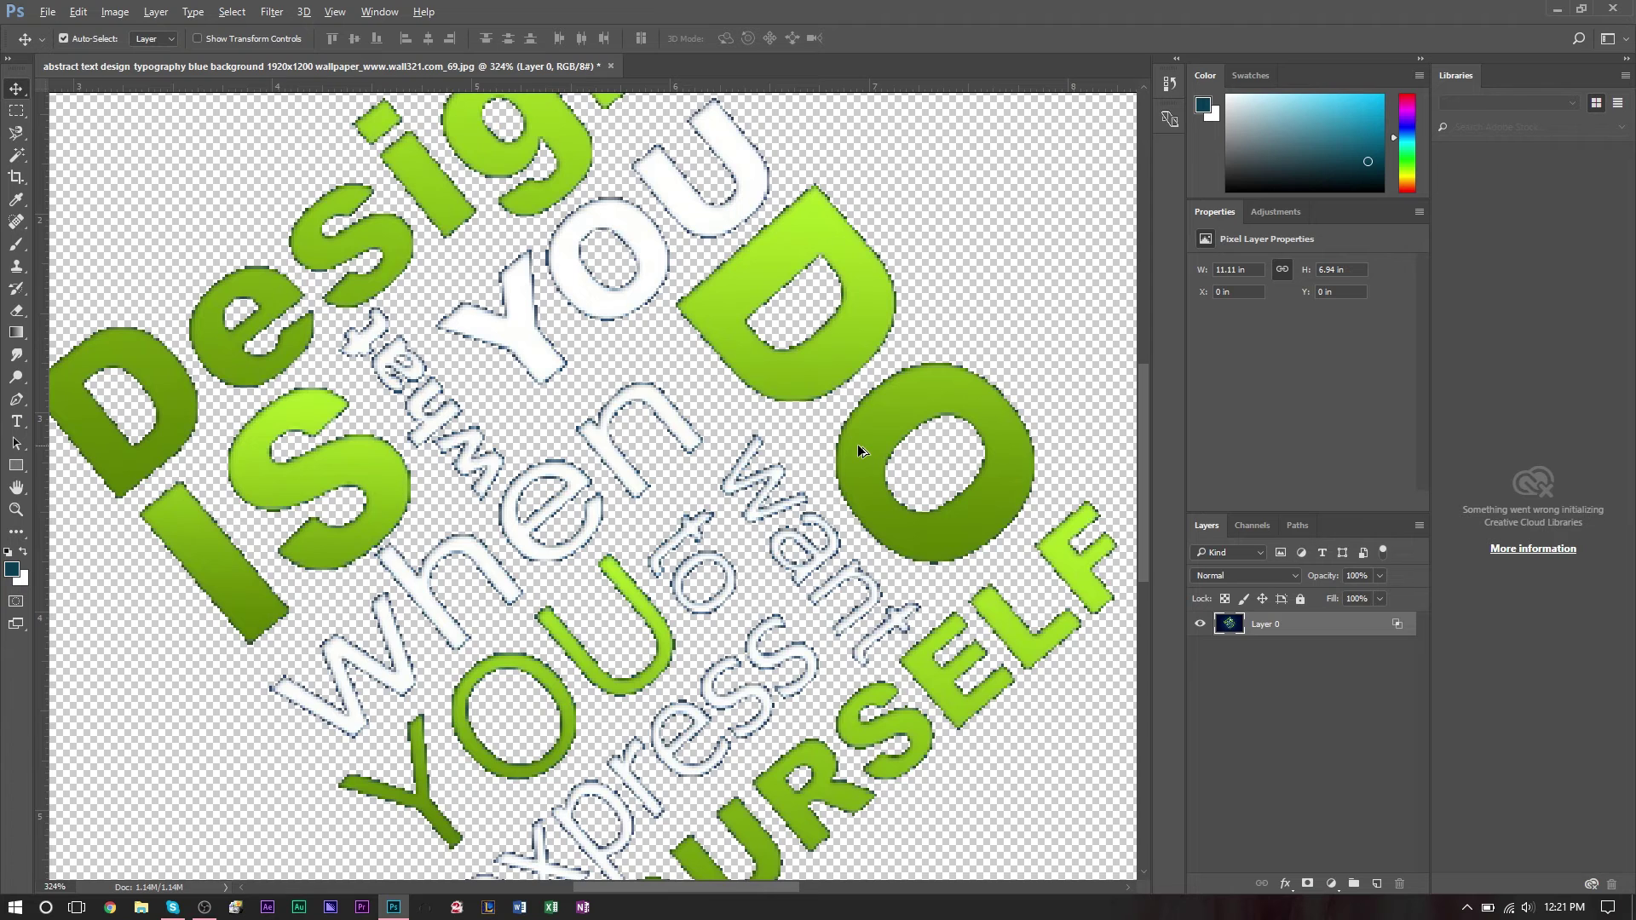
Convert Layer 0 to a Smart Object, rasterize it, and select its lettering pixels
scroll(857, 443, up, 4)
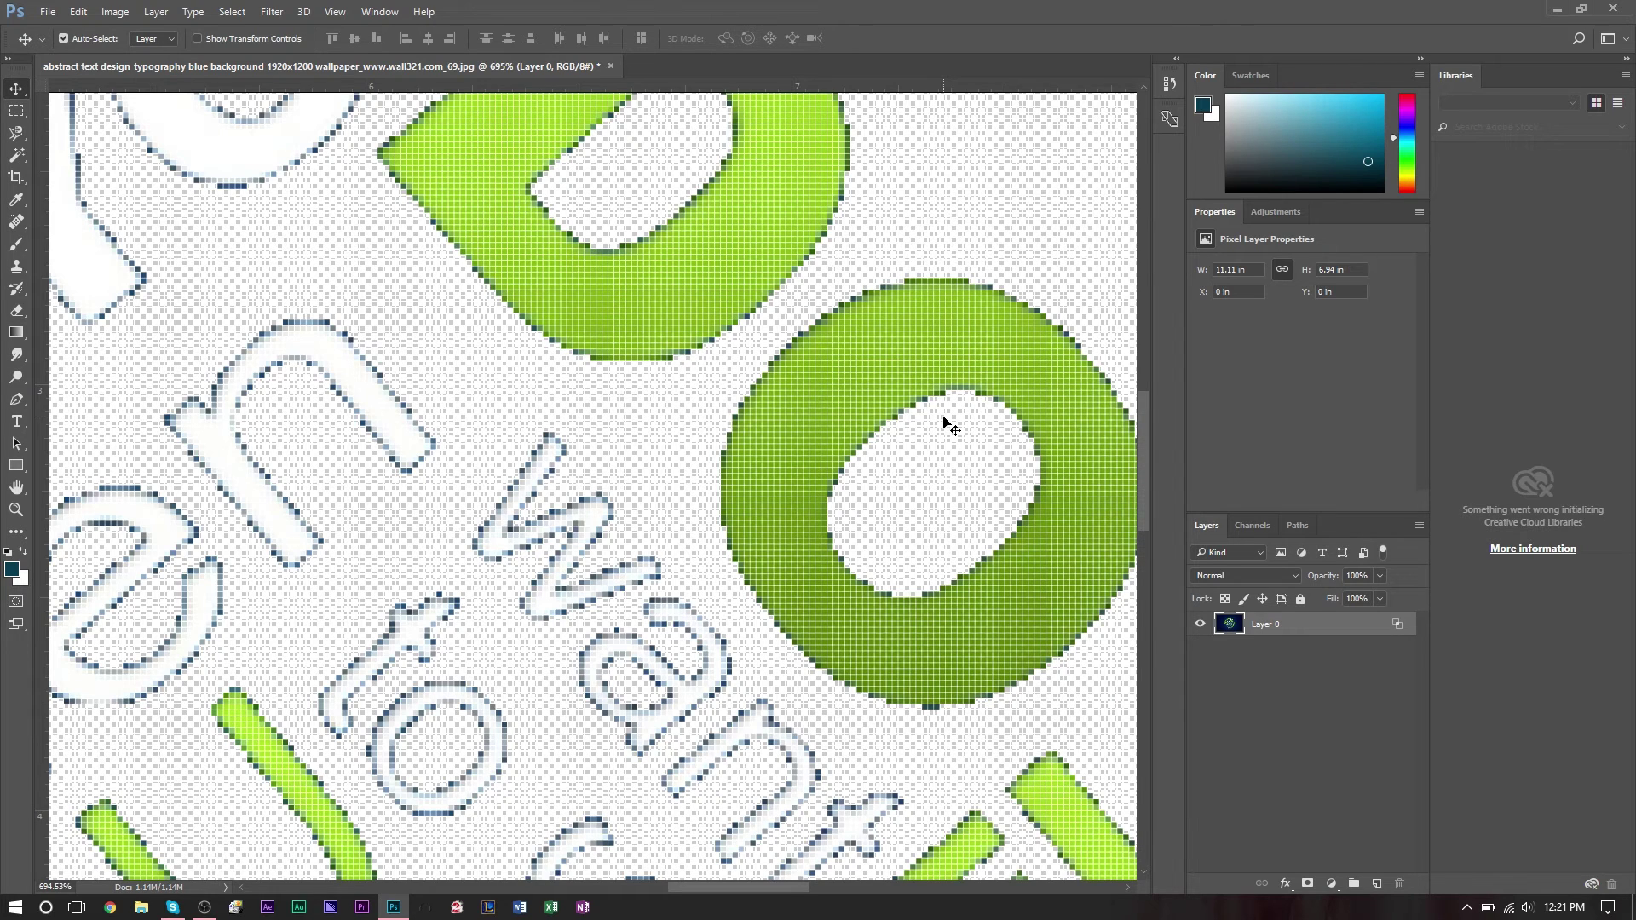
right_click(1292, 629)
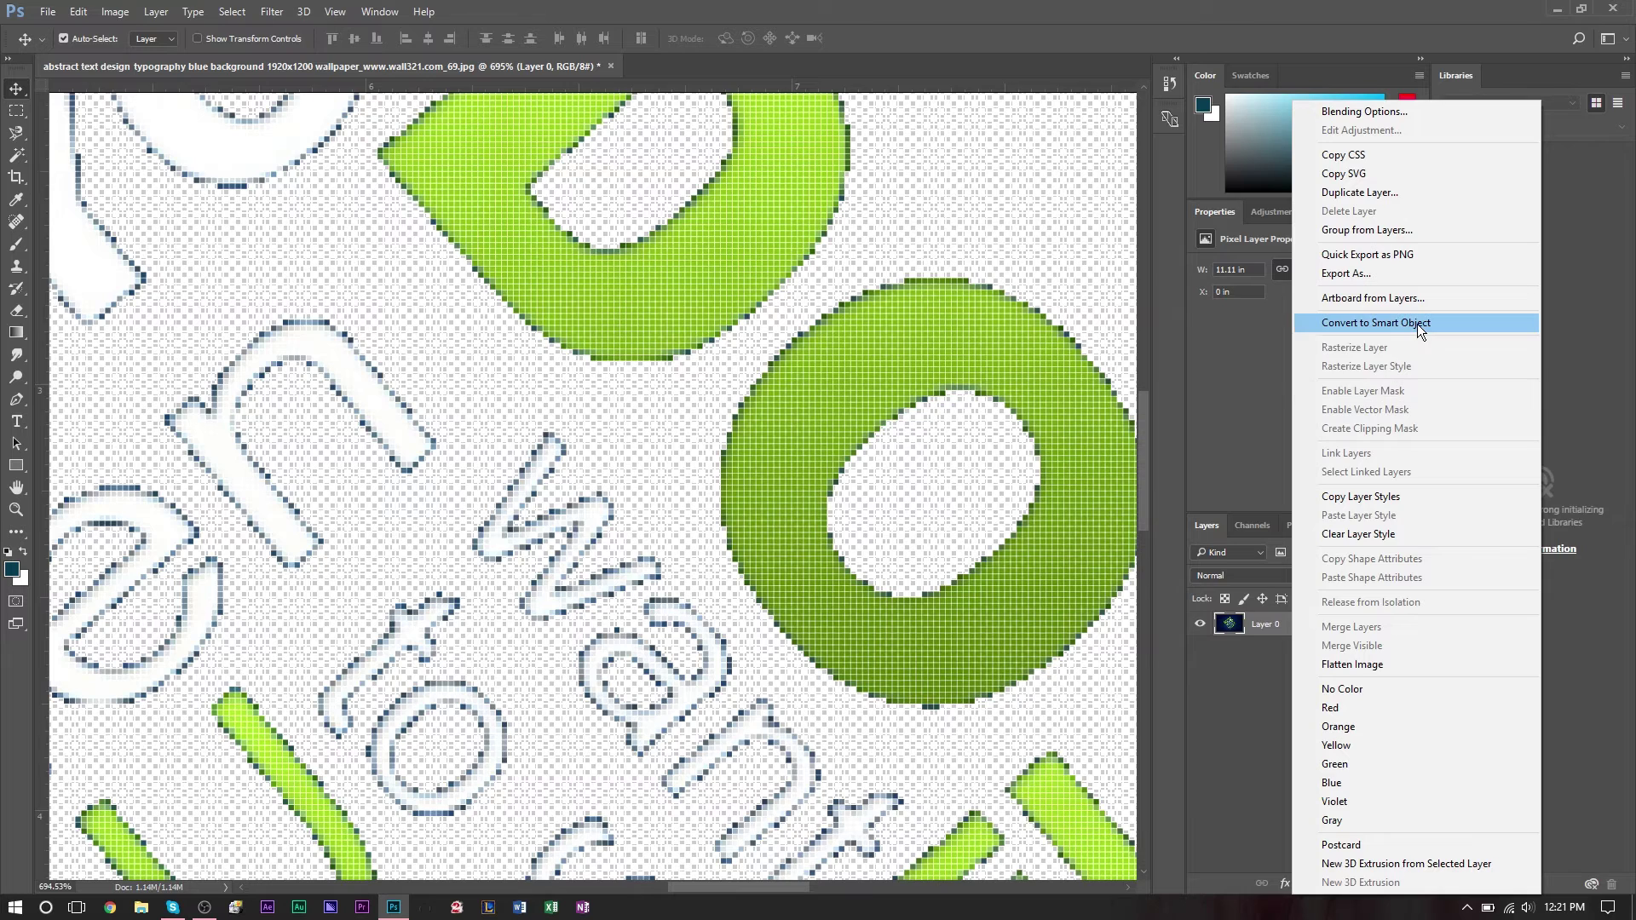
click(1418, 323)
right_click(1279, 628)
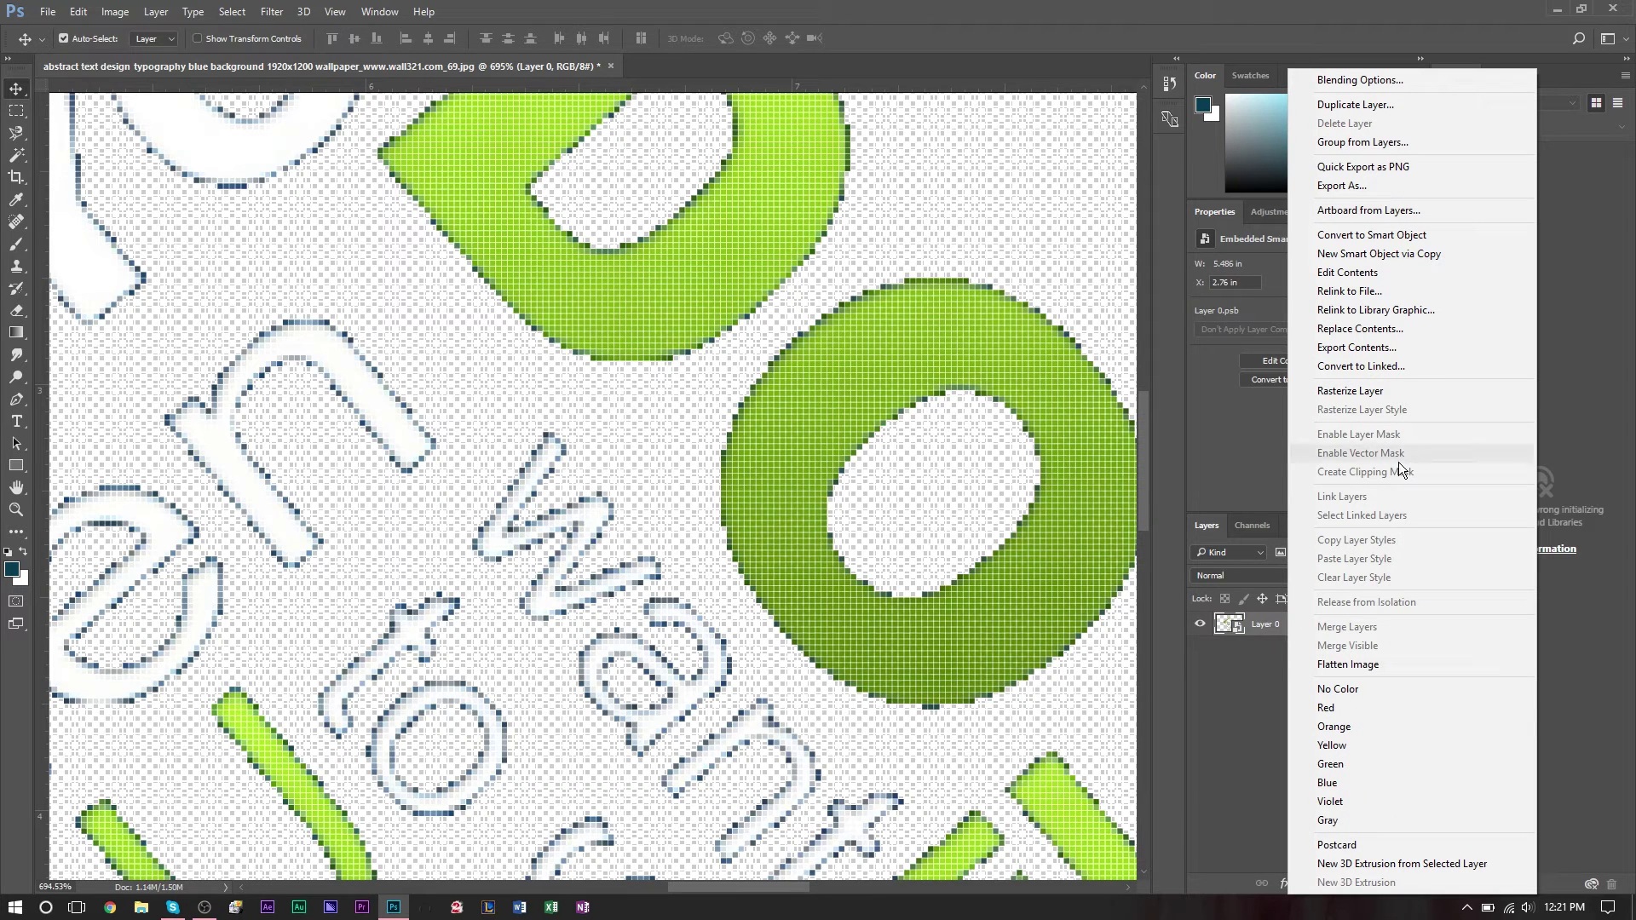
click(1387, 397)
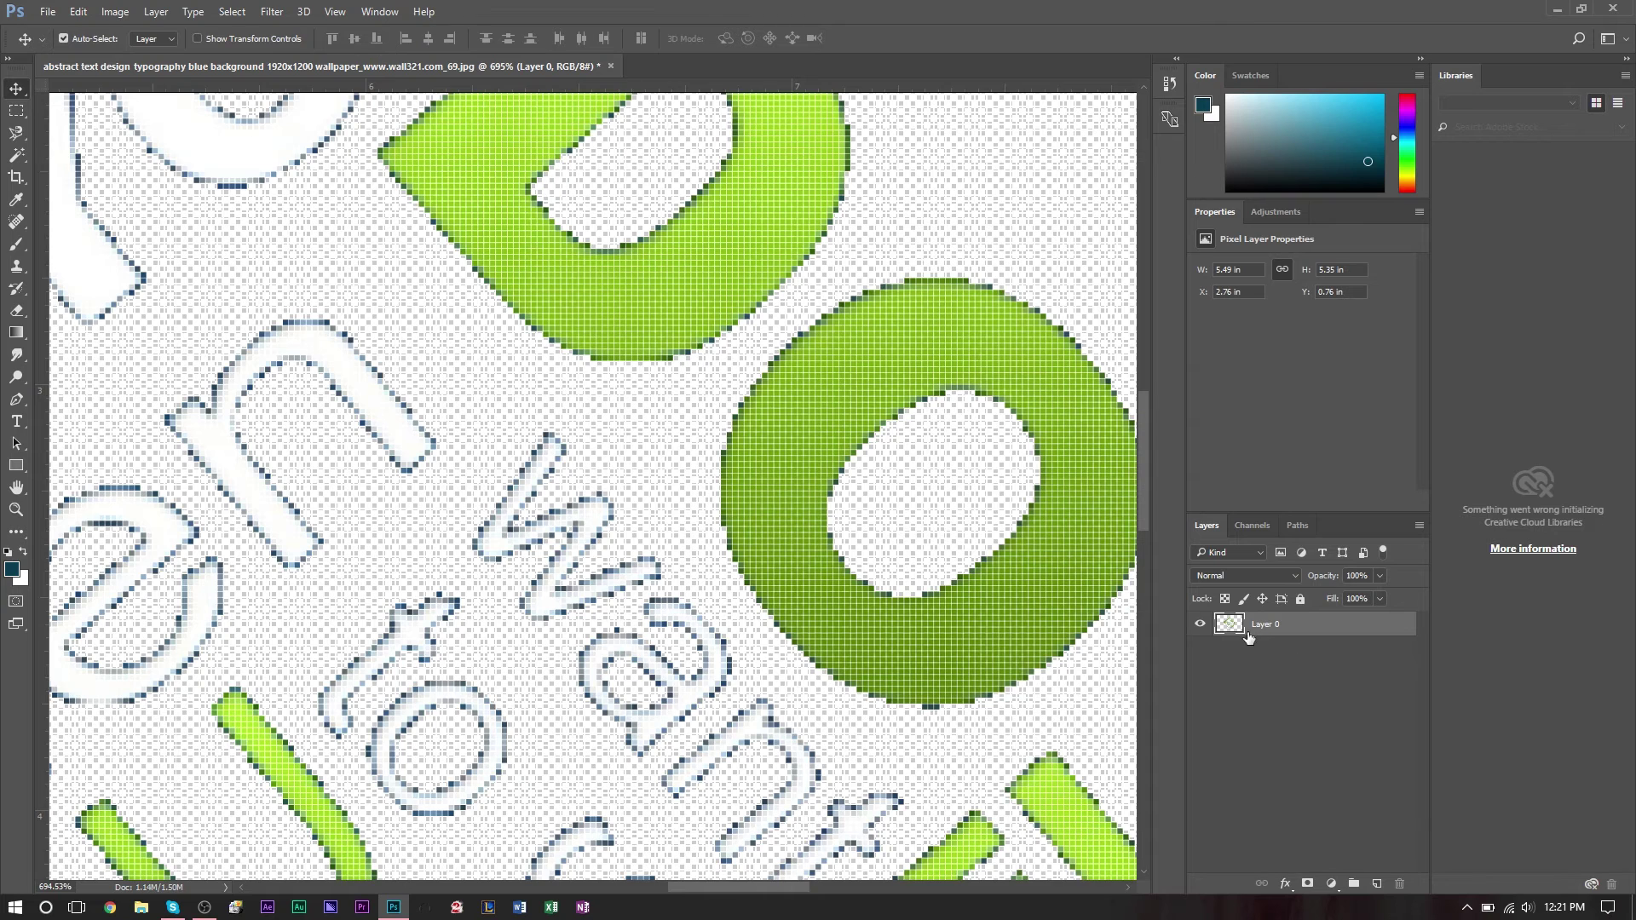
right_click(1225, 627)
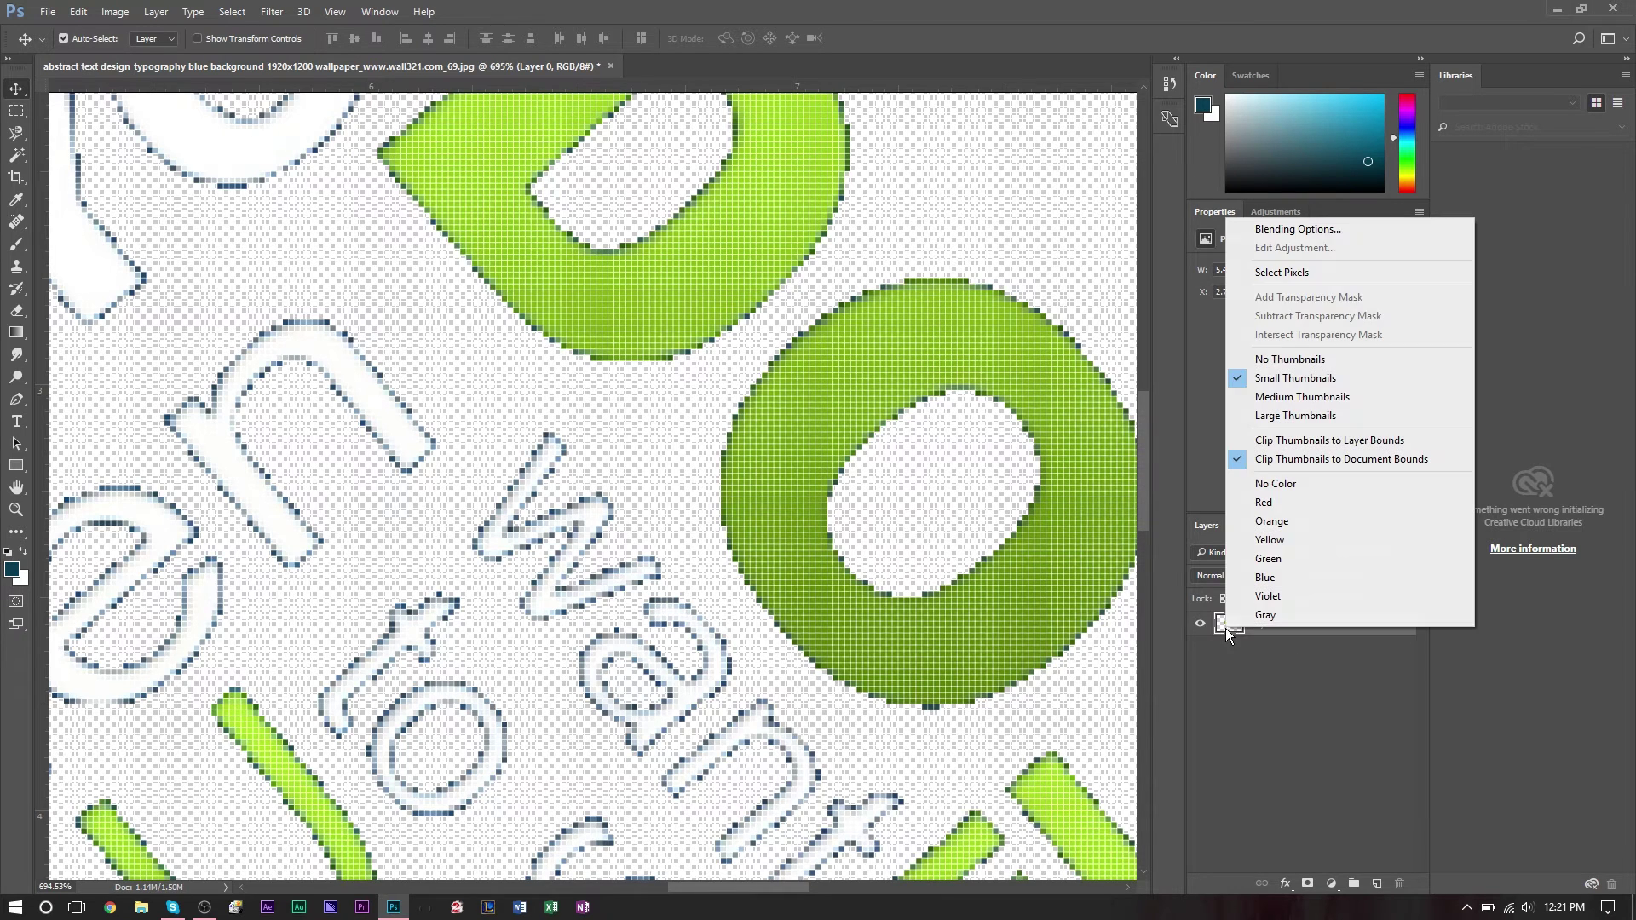
click(1289, 274)
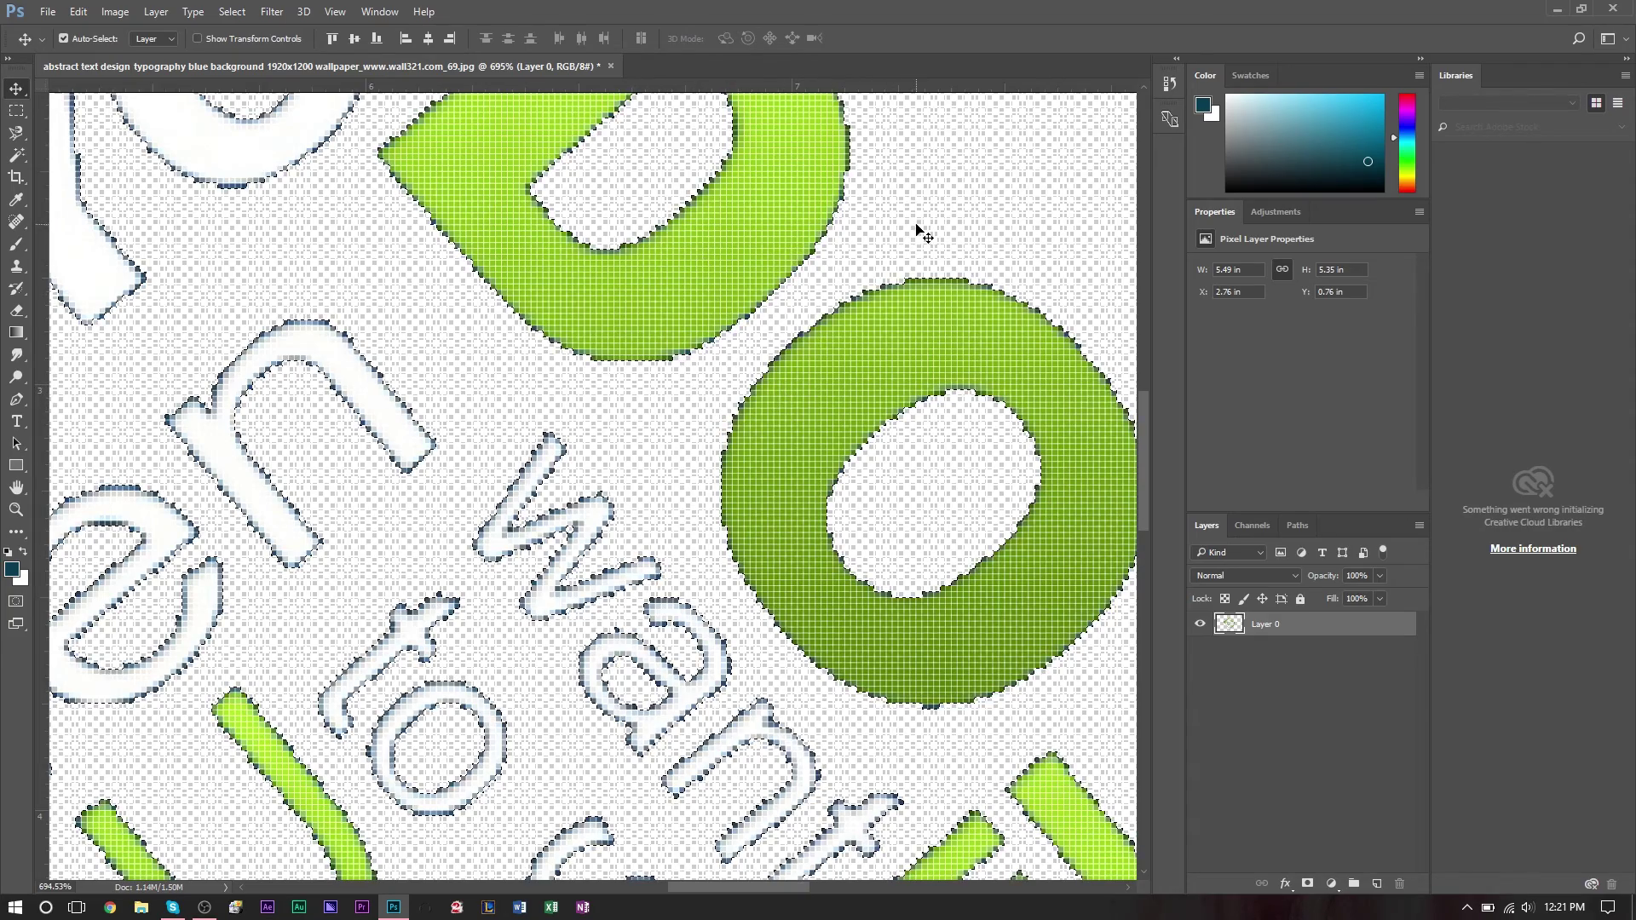
Contract the lettering selection by 1 pixel
click(230, 13)
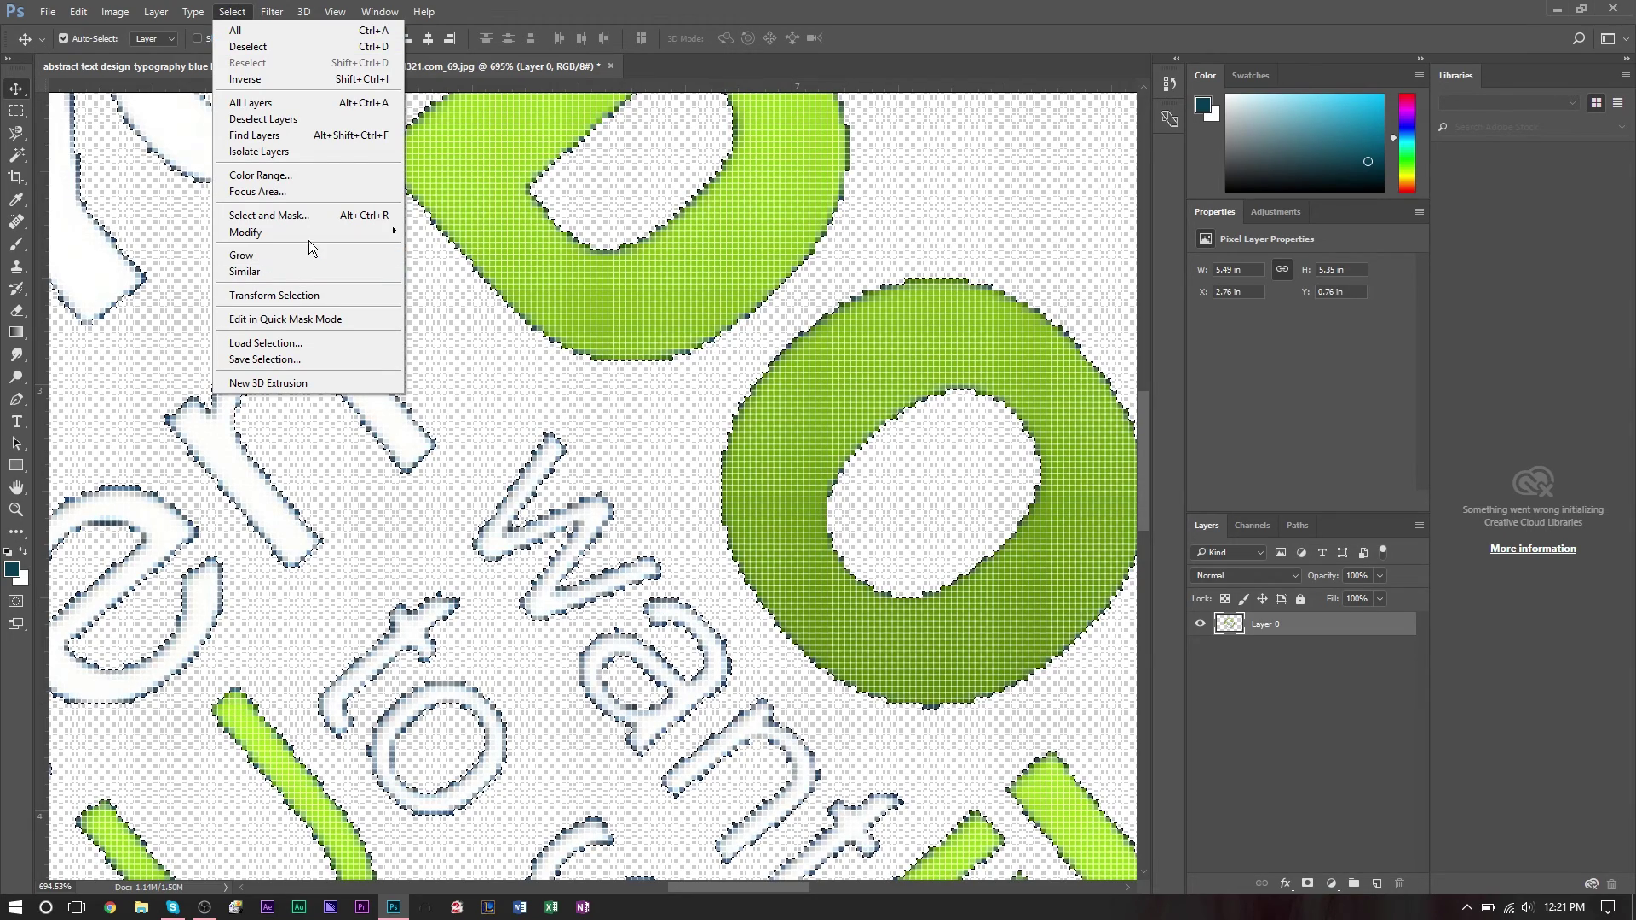
mouse_move(311, 235)
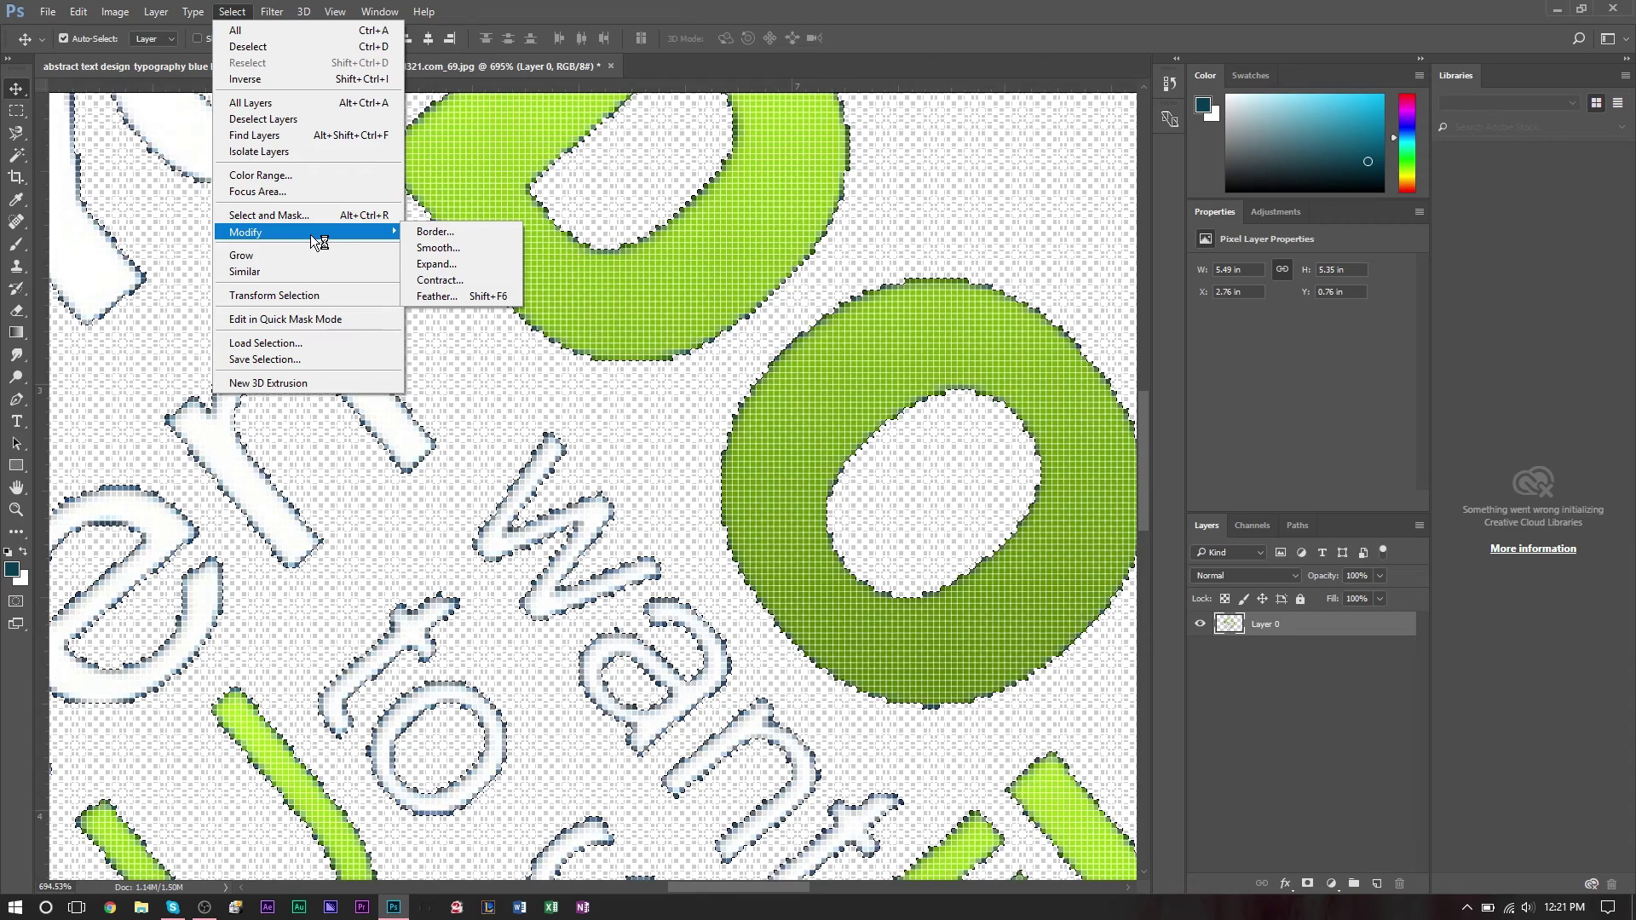
click(459, 280)
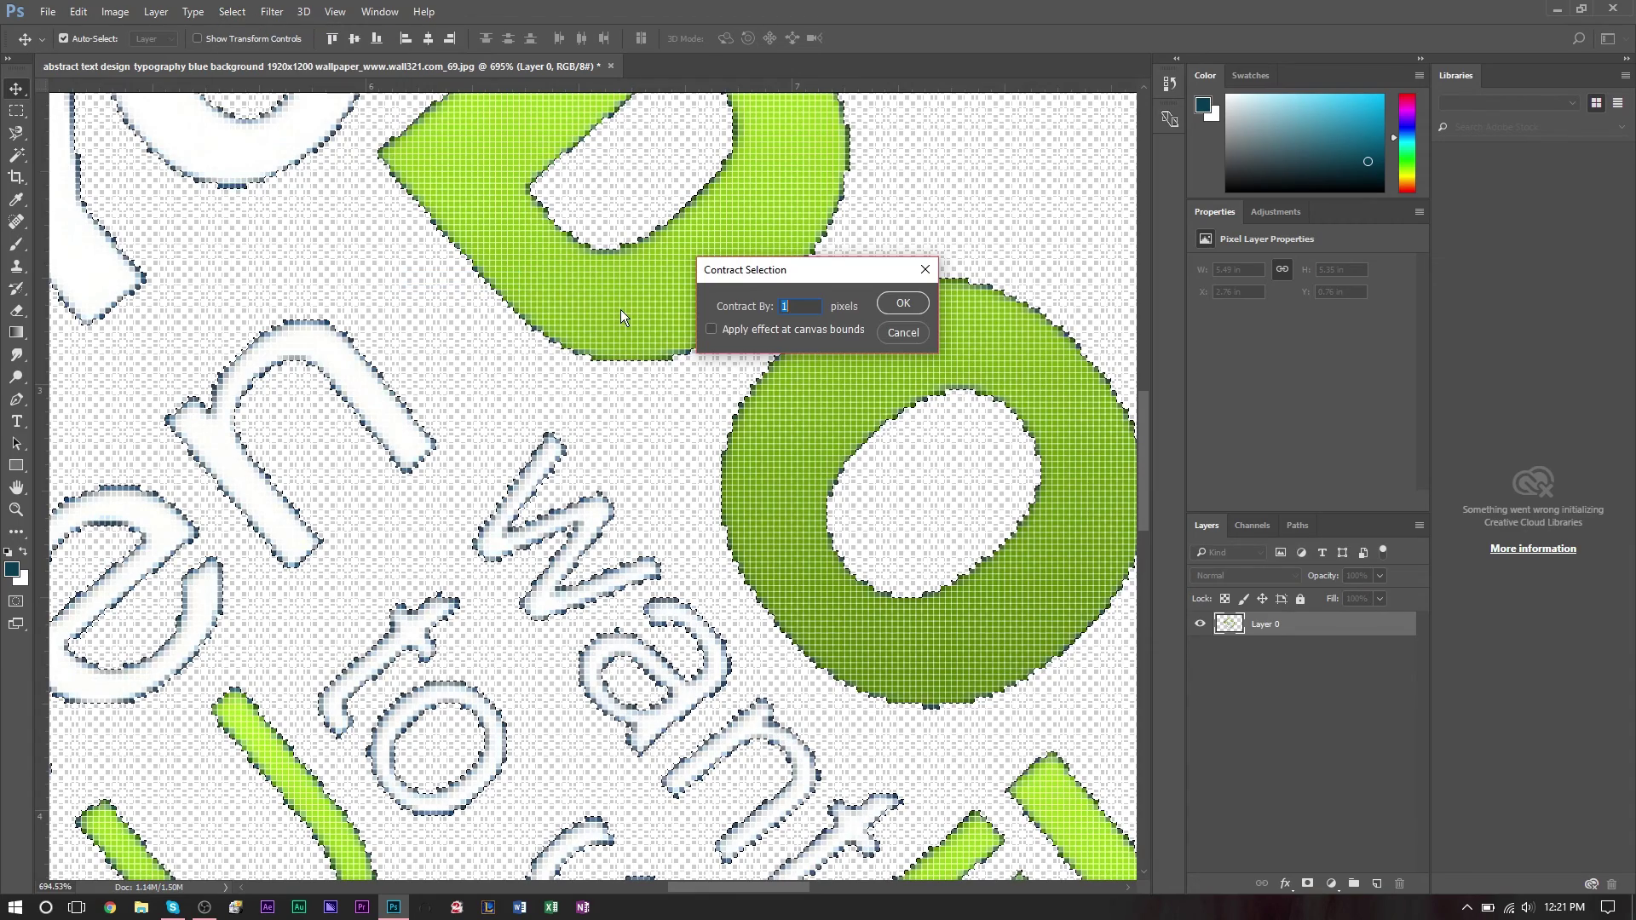
click(899, 305)
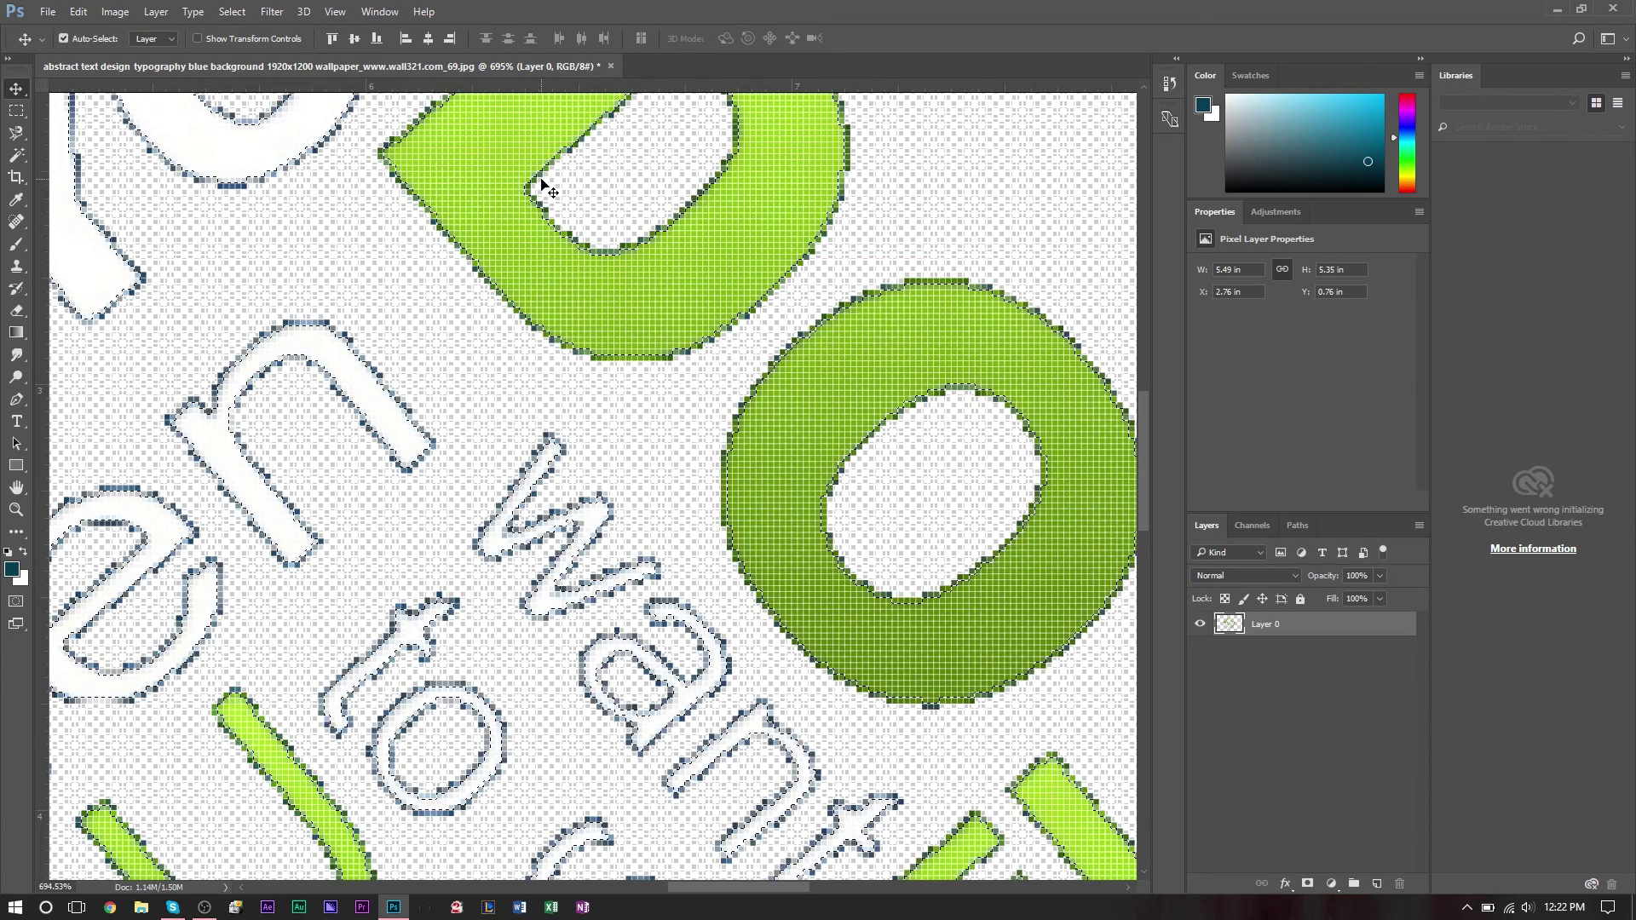
Invert the selection and cut away the dark fringe pixels with Ctrl+X
click(232, 12)
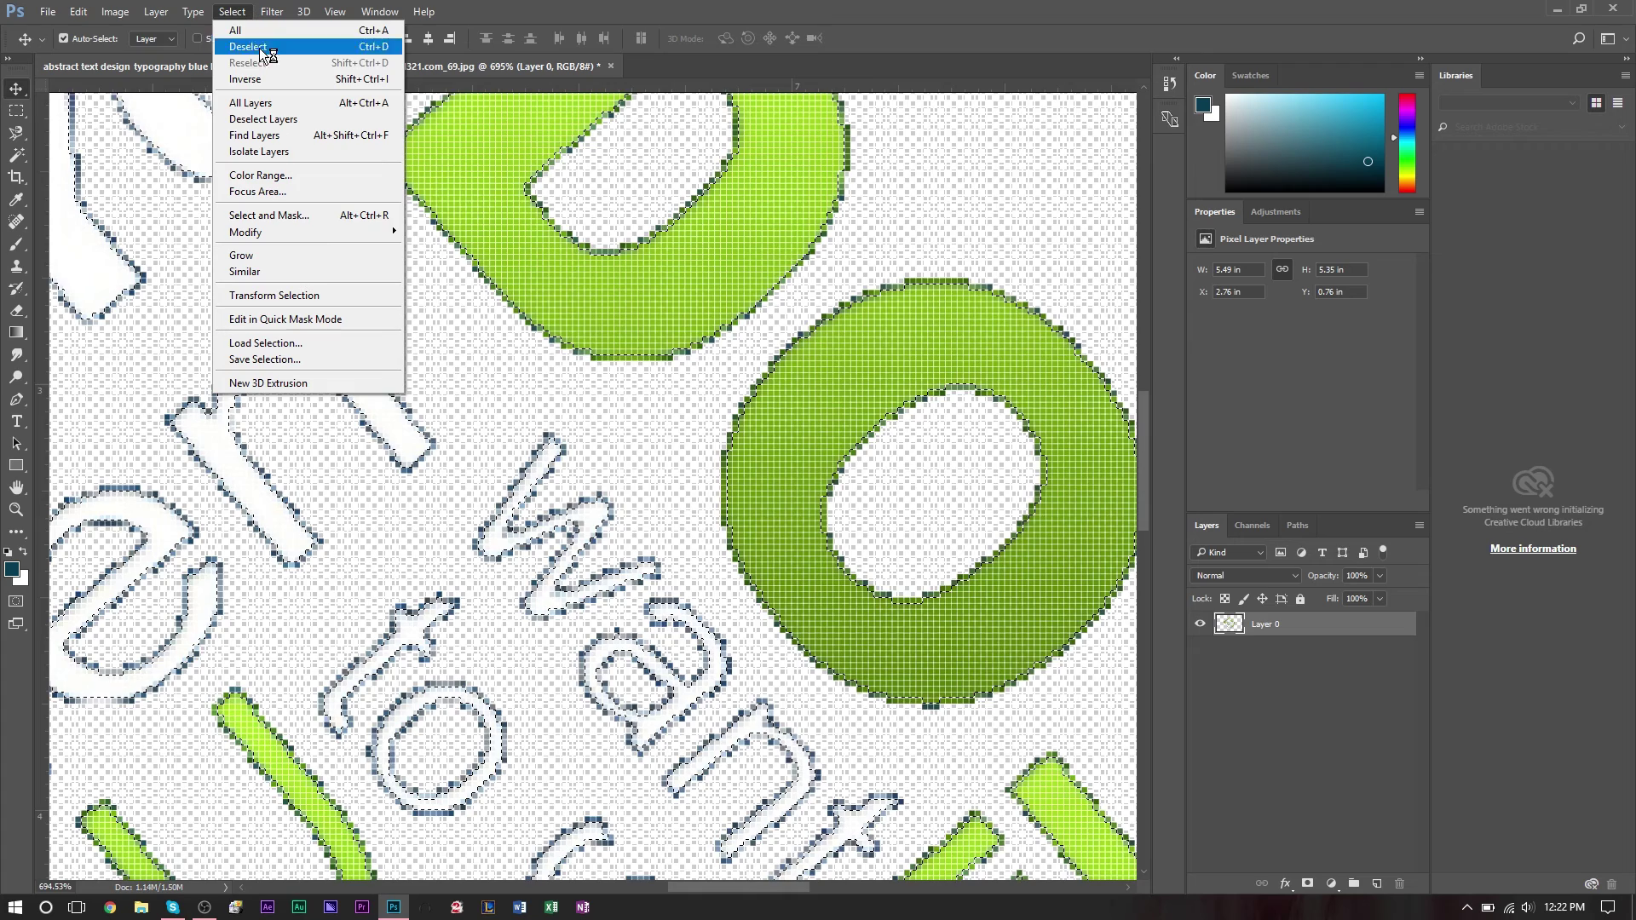
click(273, 75)
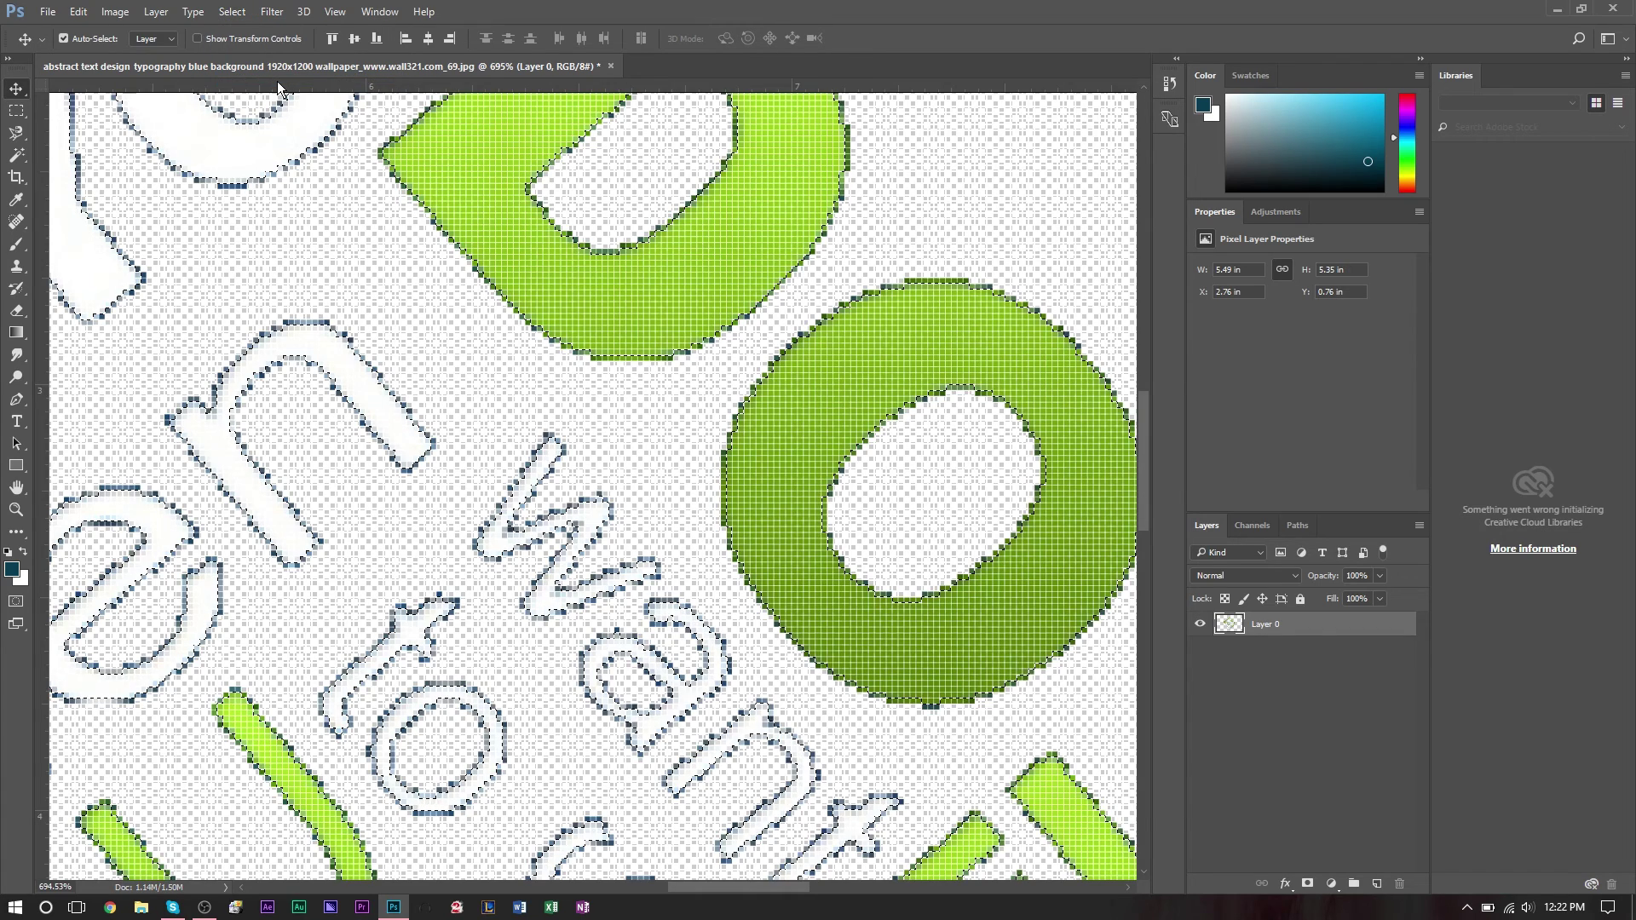
key(ctrl)
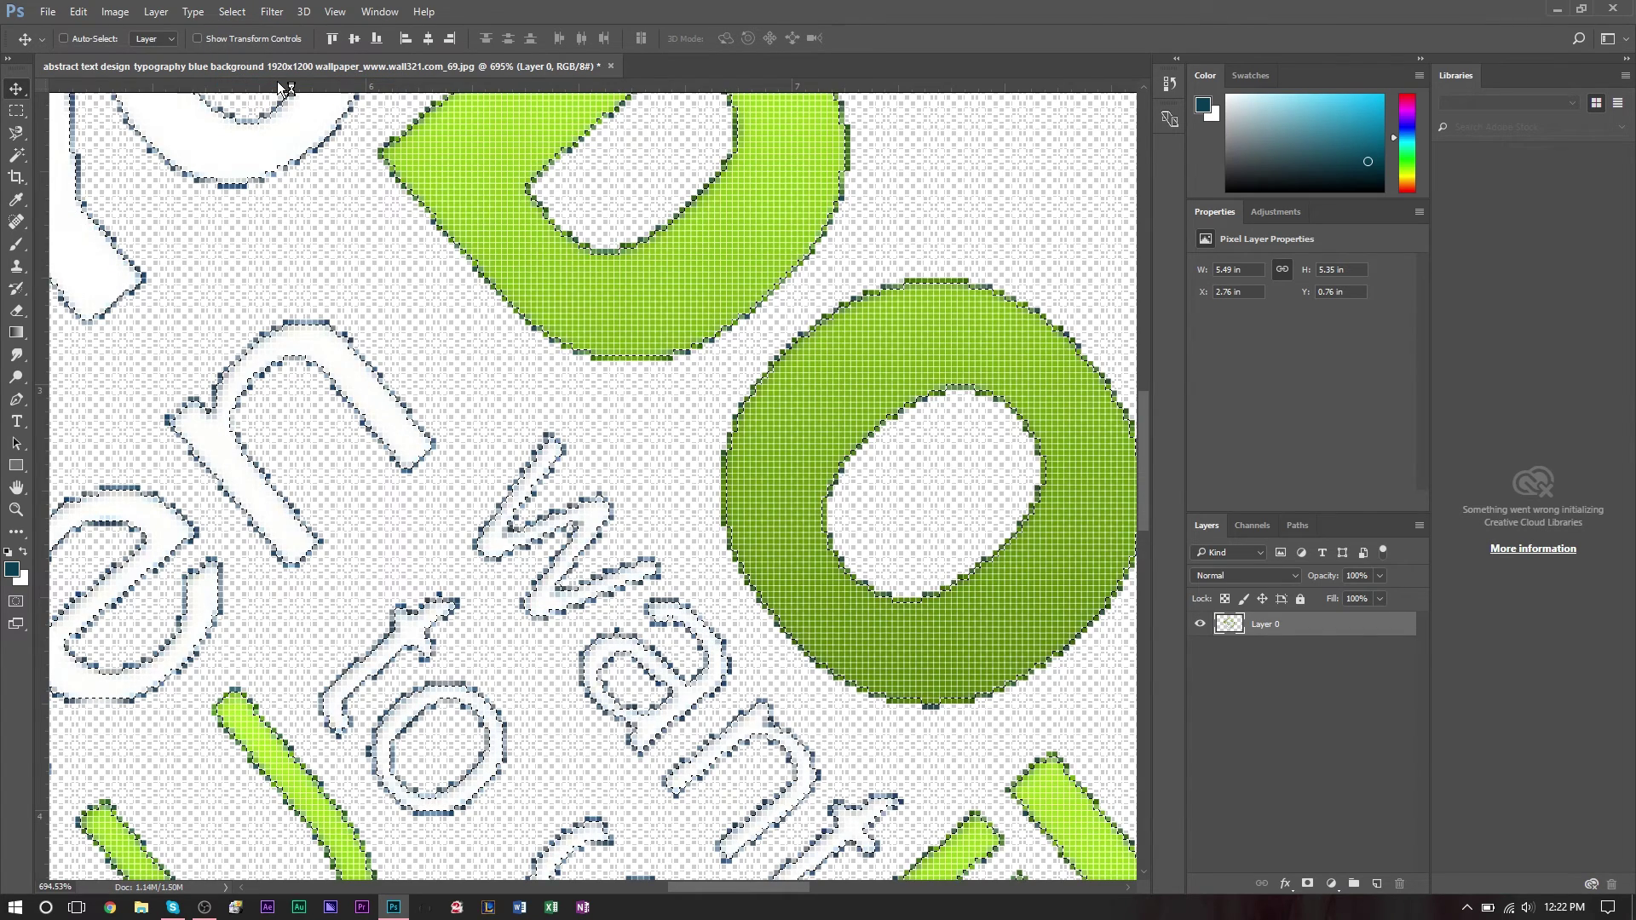
key(ctrl+x)
scroll(353, 289, down, 2)
scroll(353, 289, down, 5)
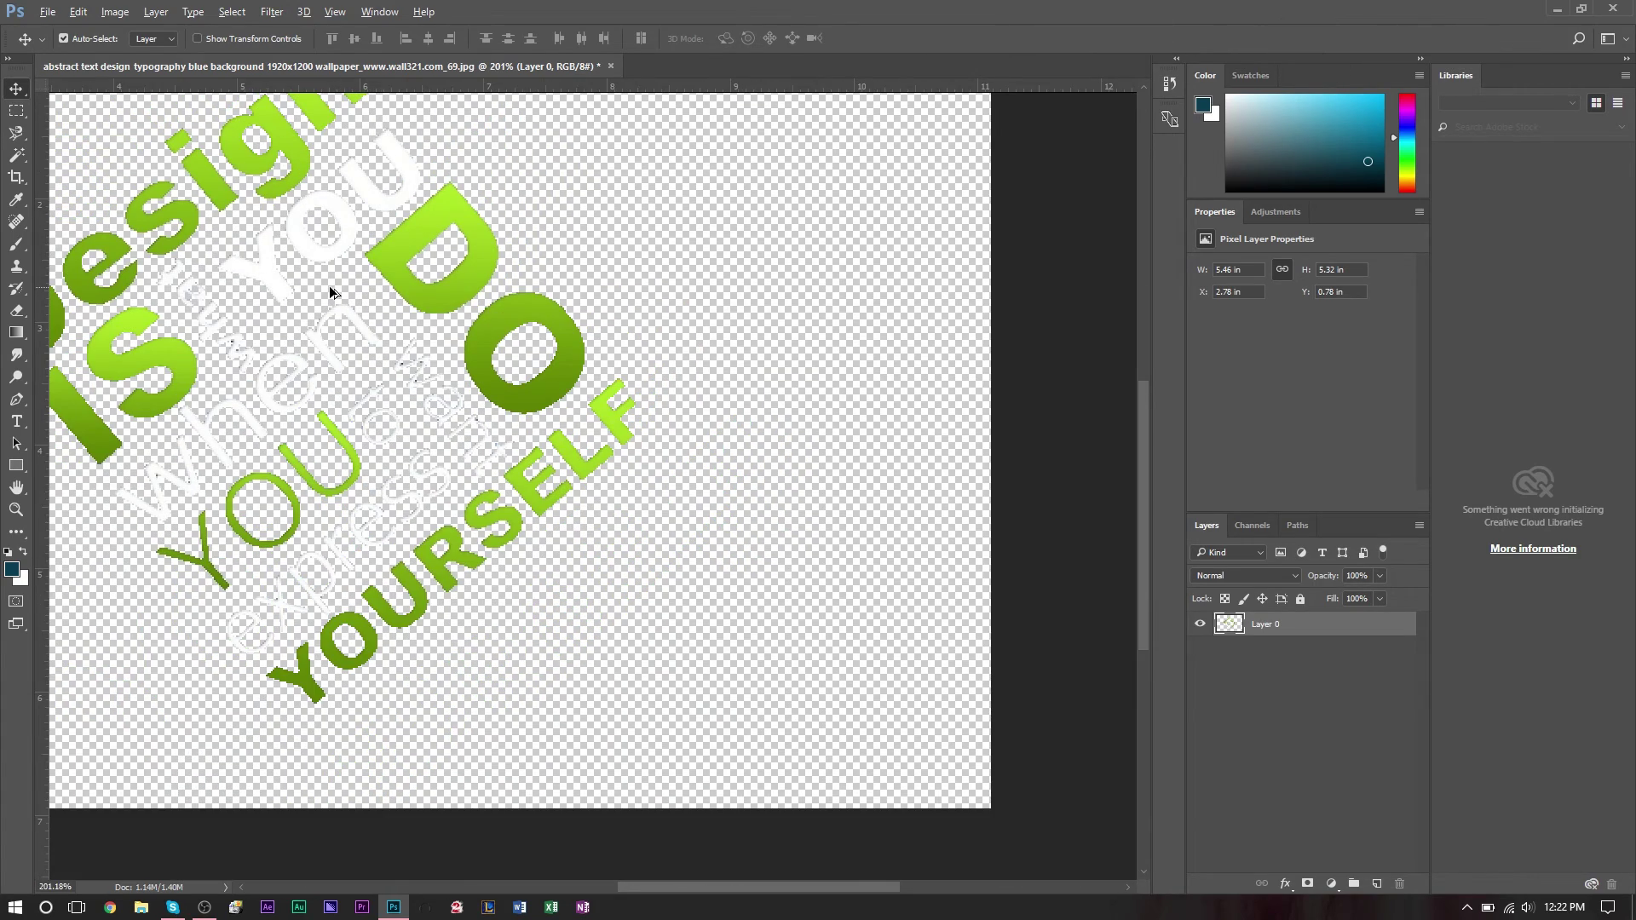
scroll(282, 351, up, 3)
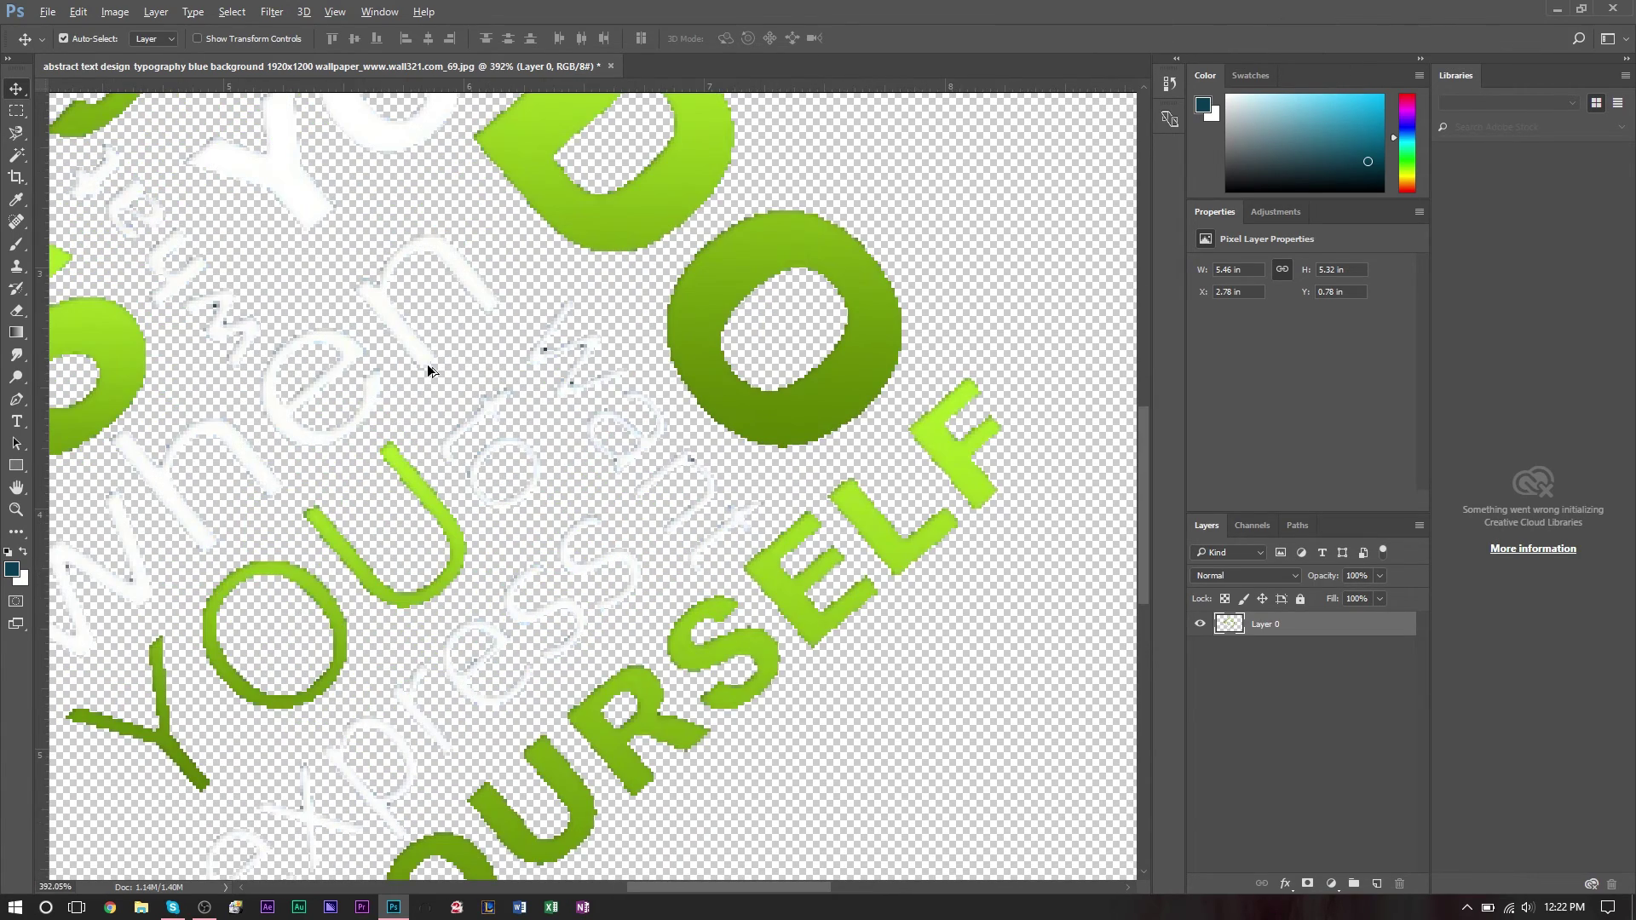
scroll(429, 368, up, 6)
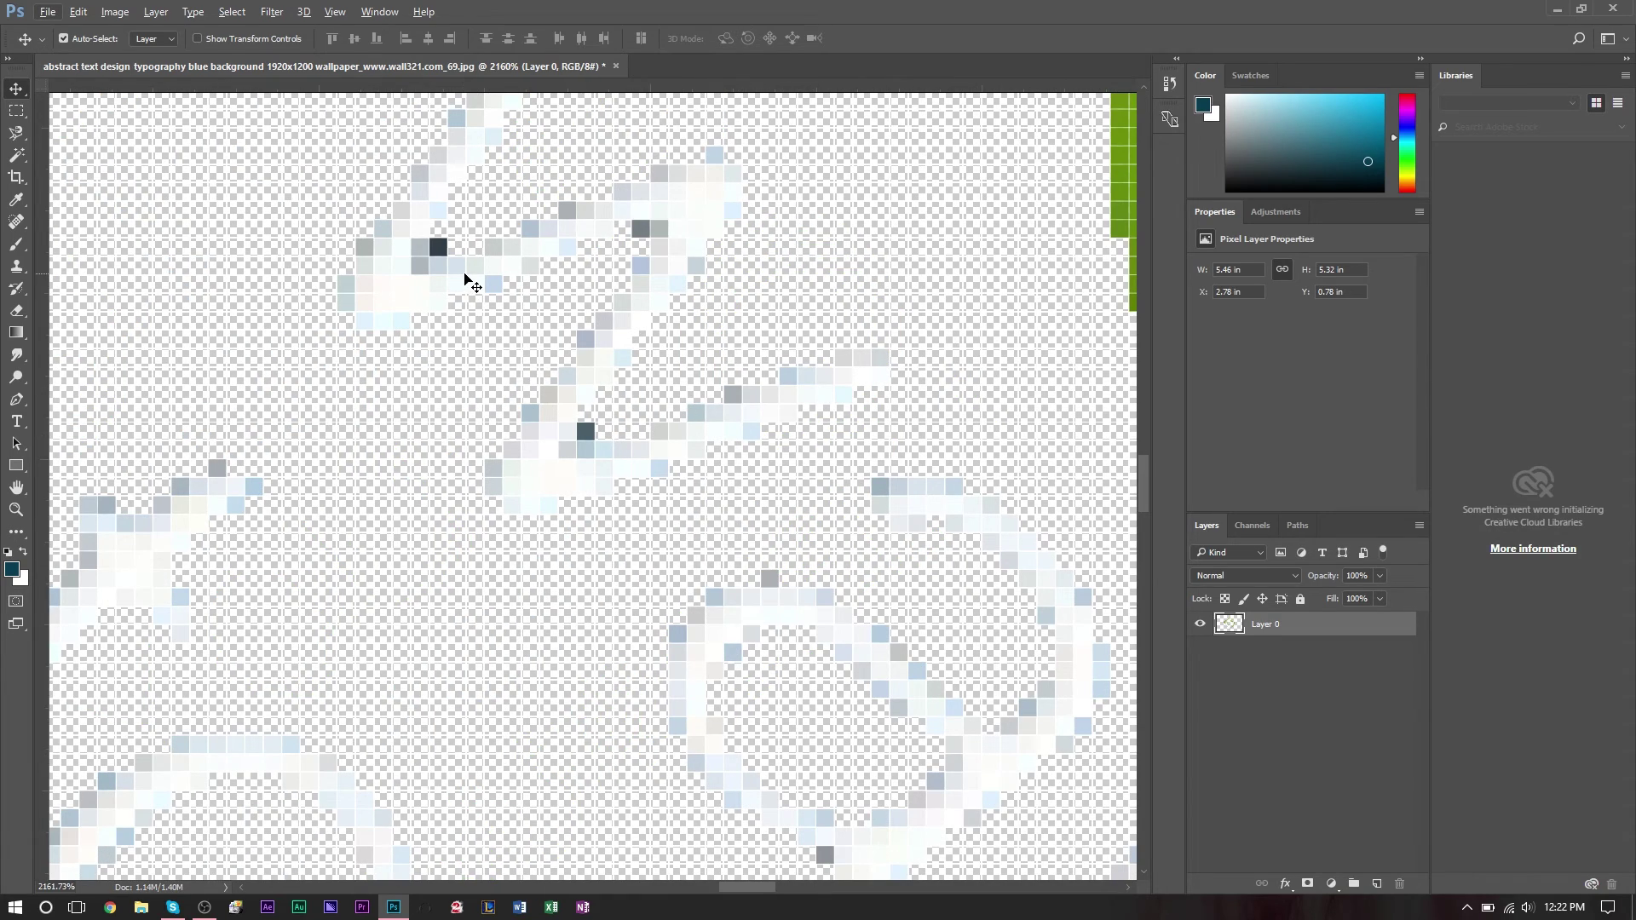
scroll(465, 280, down, 5)
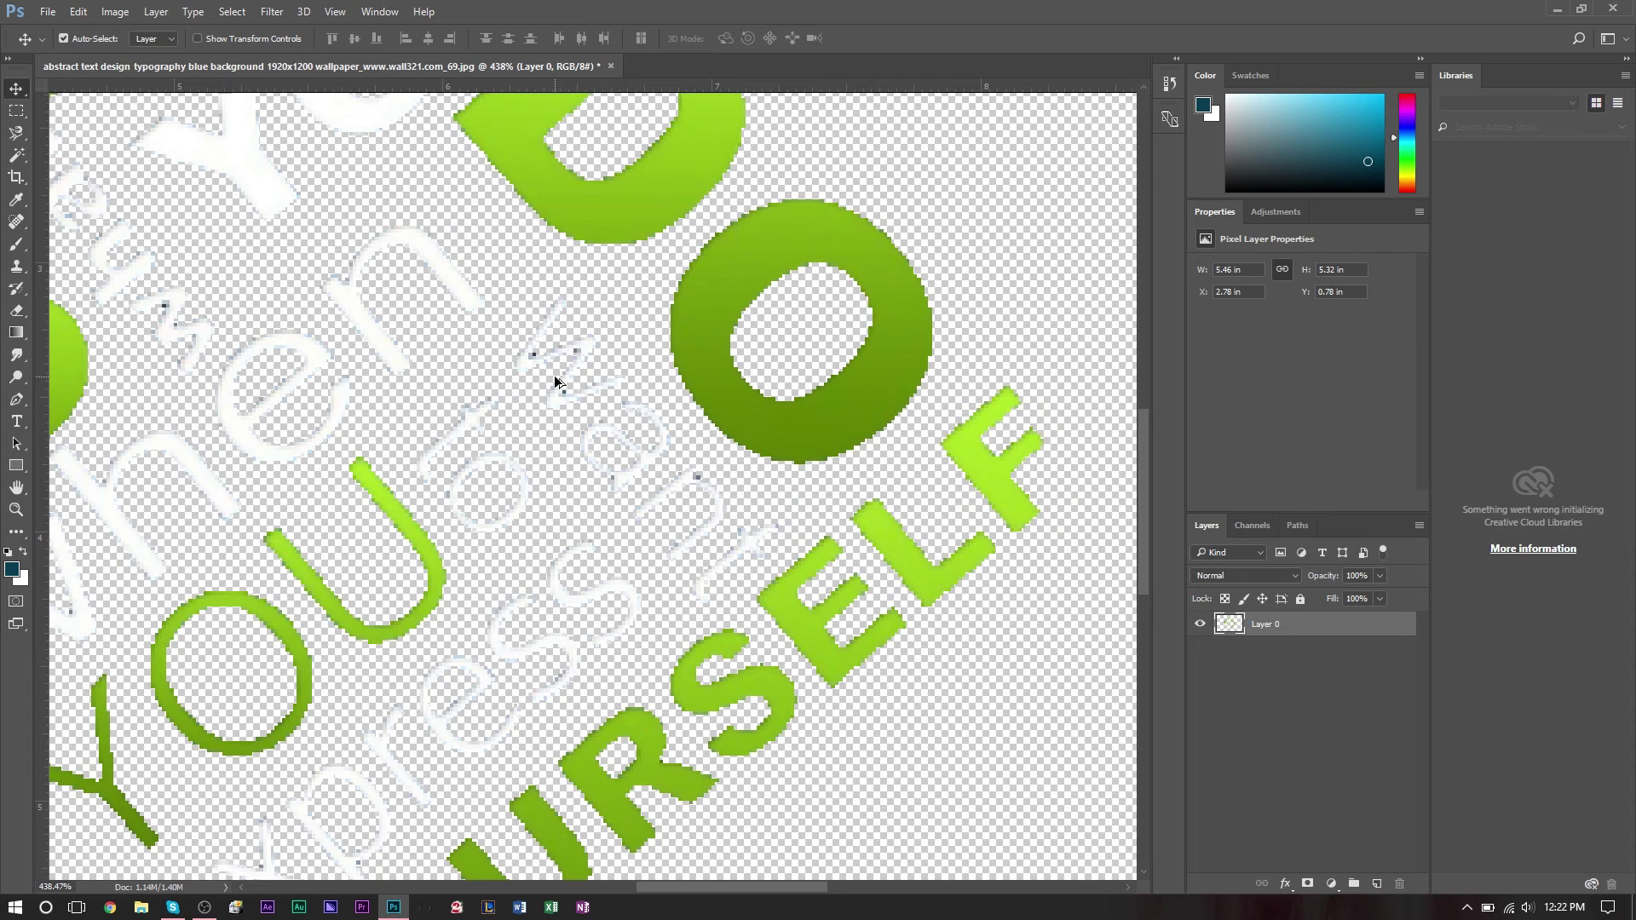
scroll(554, 374, down, 3)
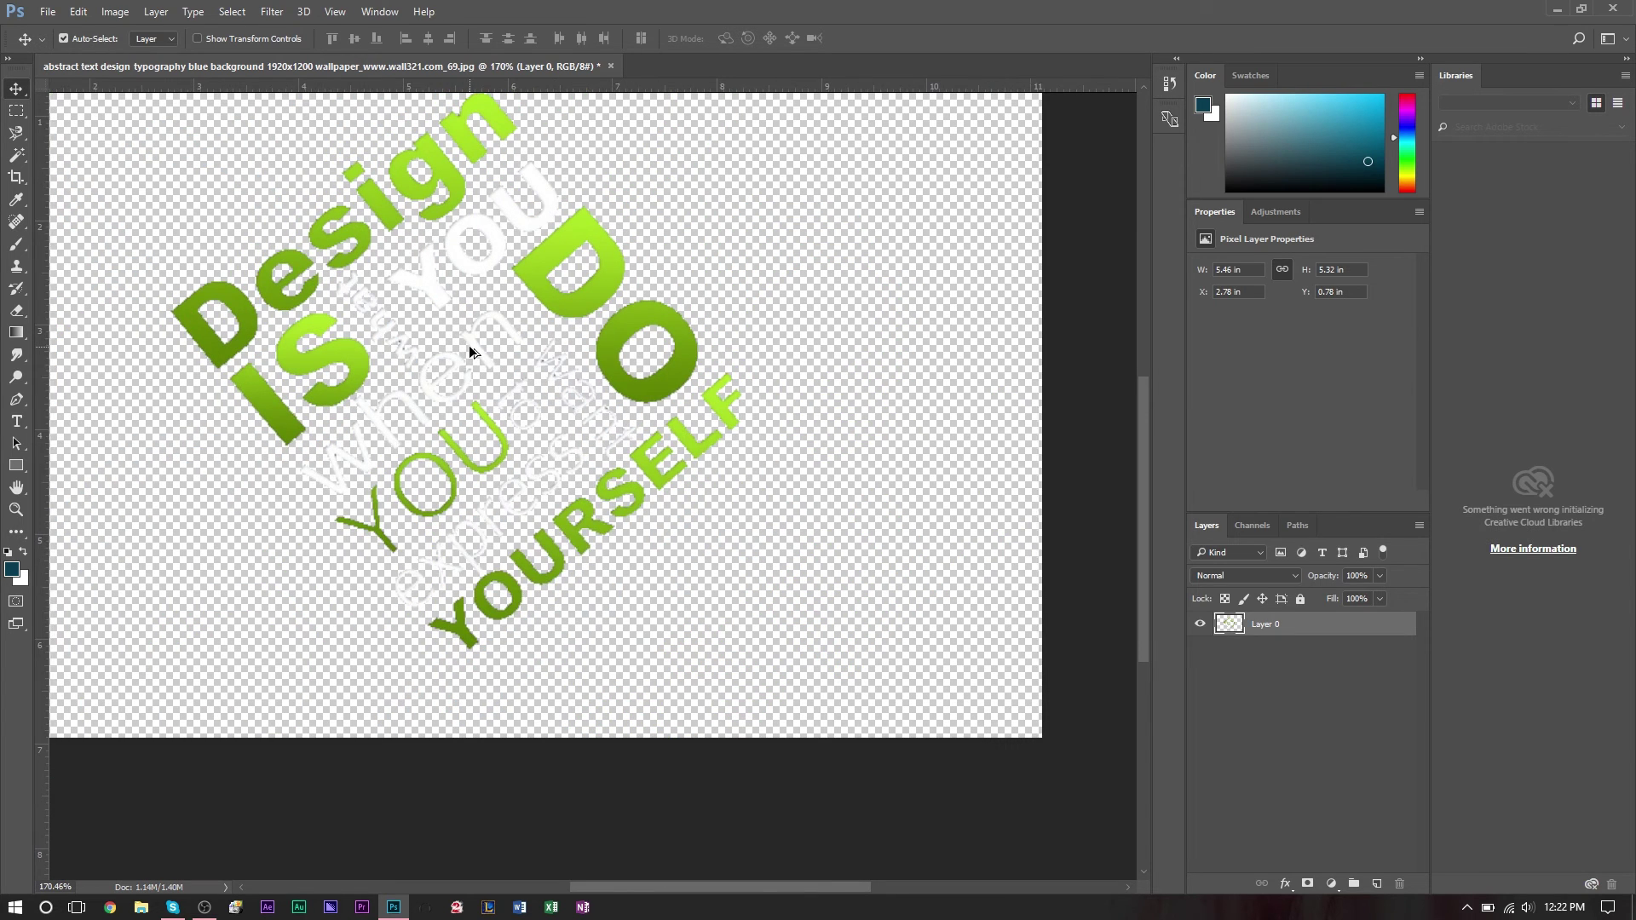
scroll(469, 345, up, 1)
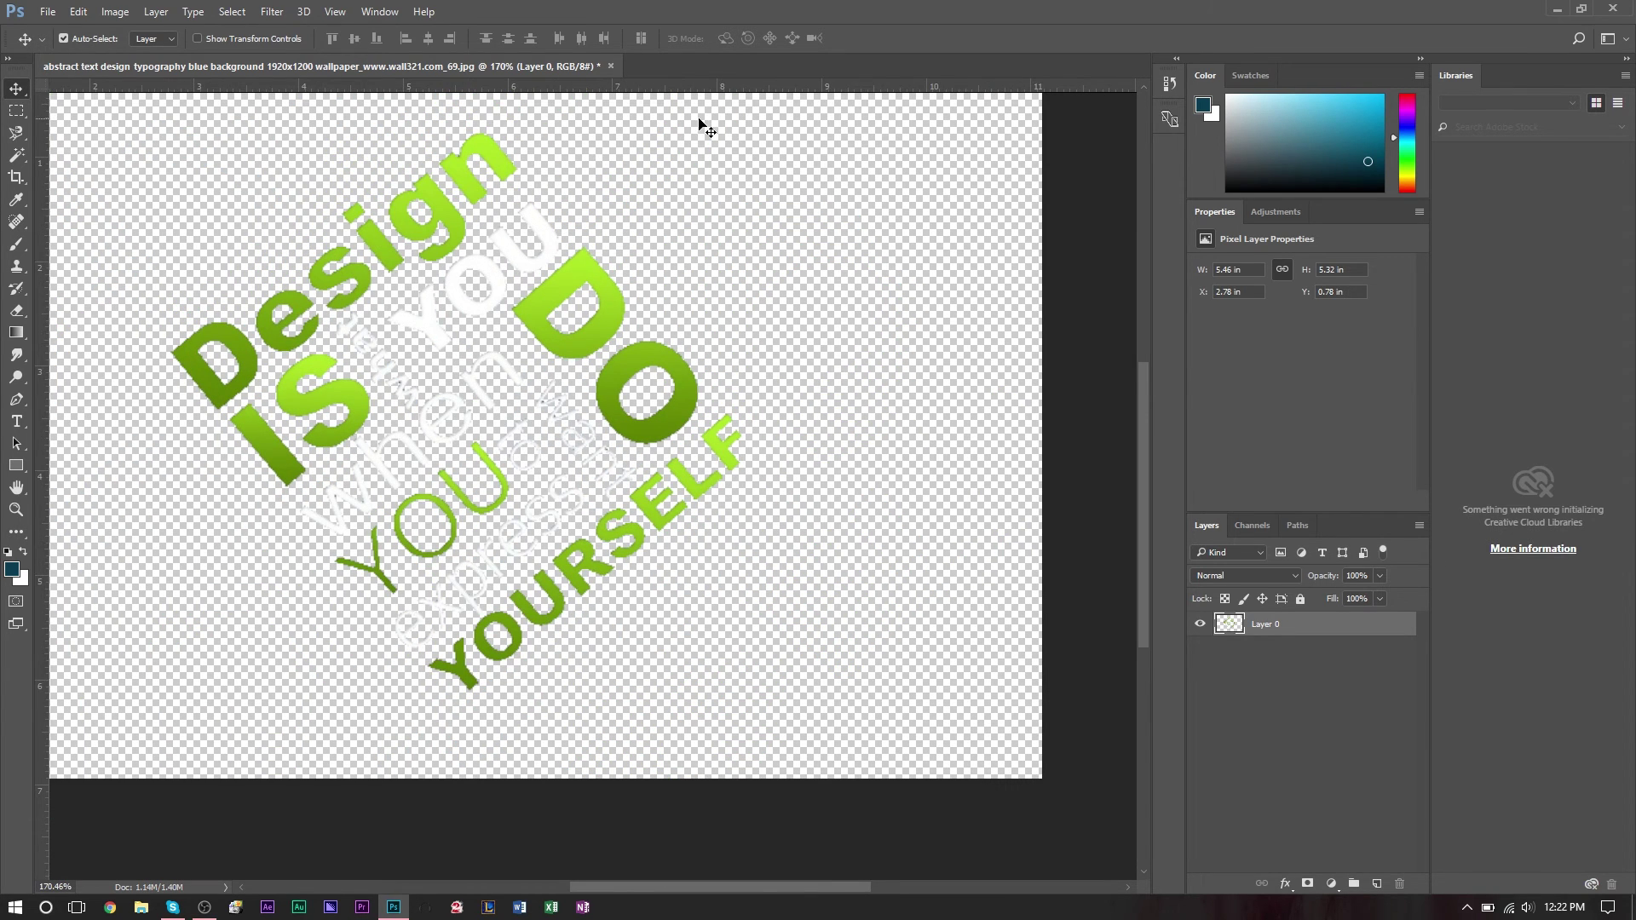
scroll(529, 257, down, 1)
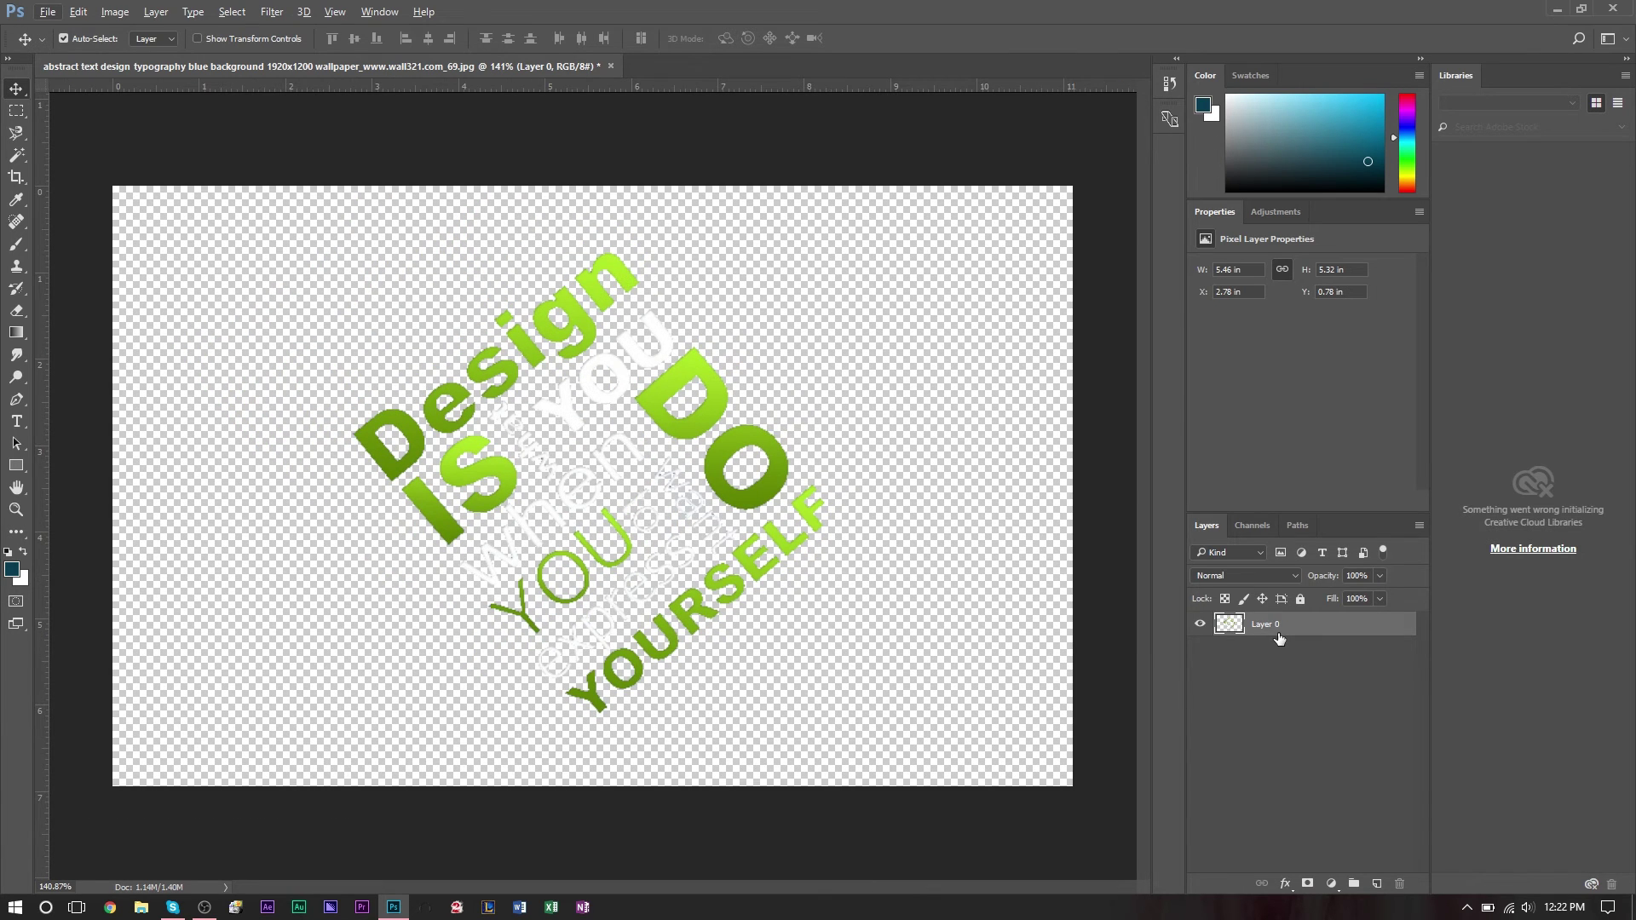
key(alt)
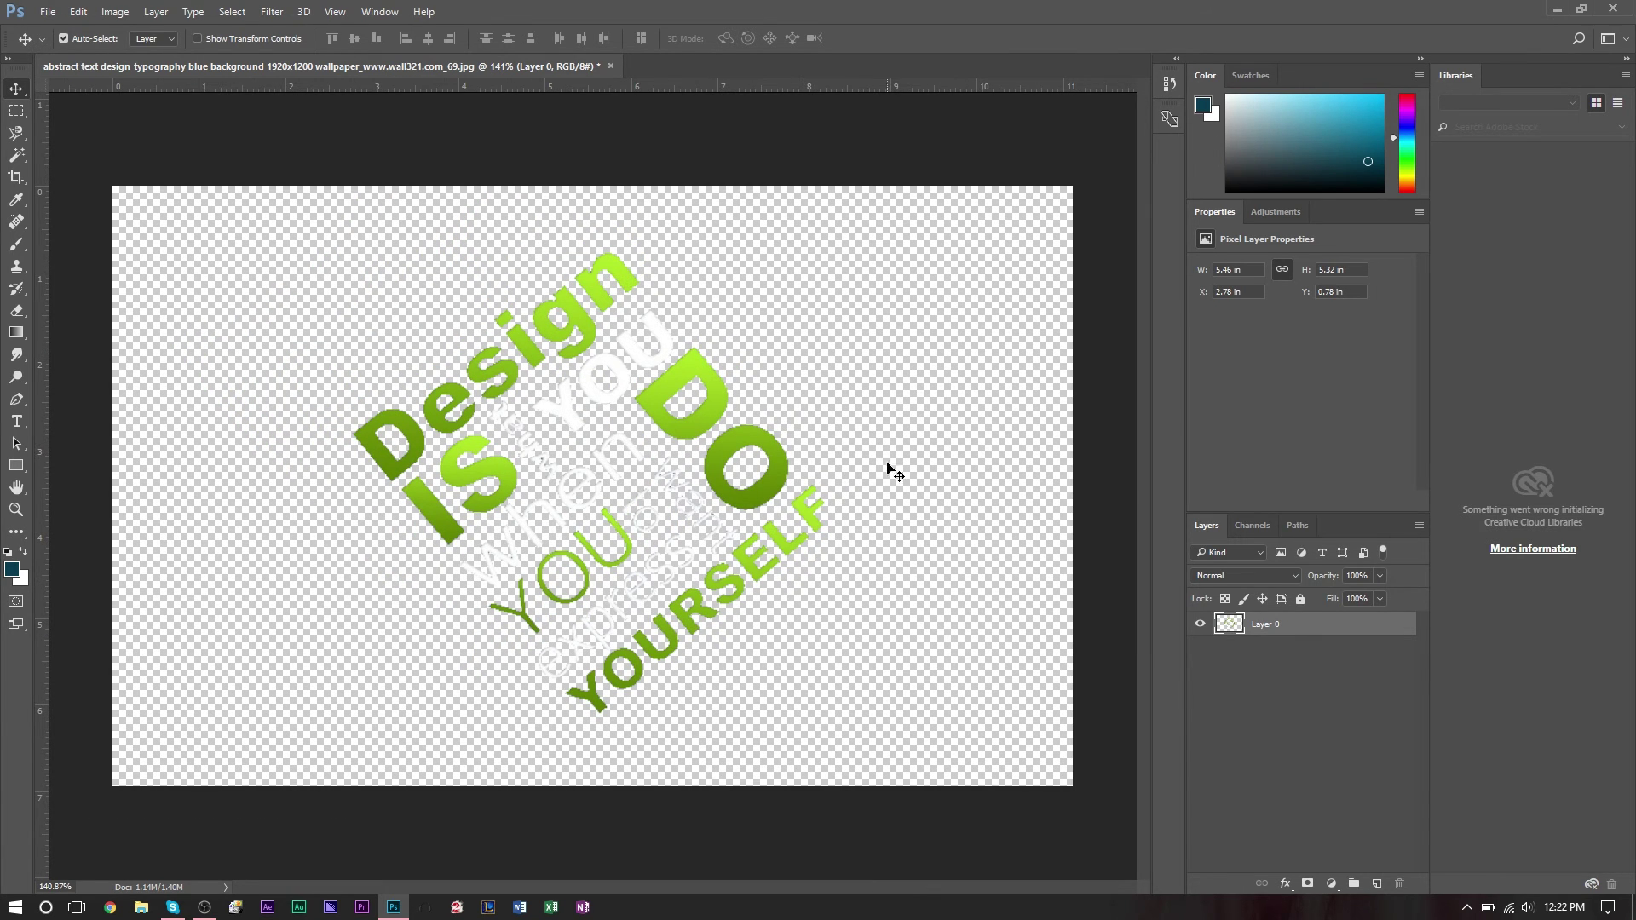